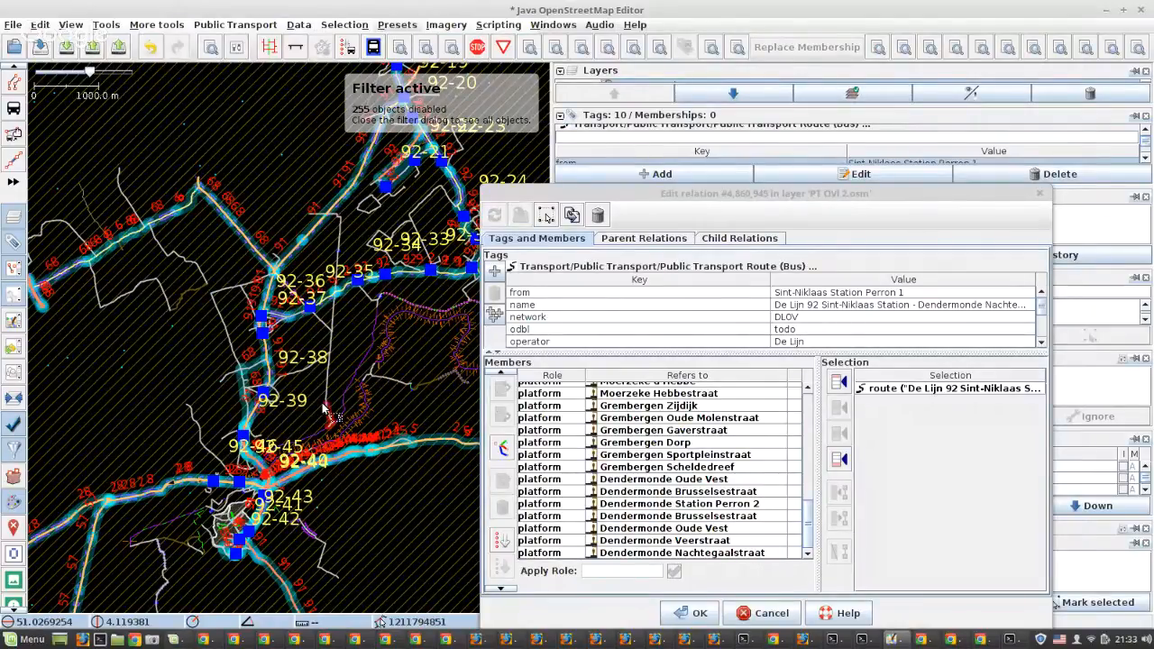
# Add the Perron 1 way beside the first stop, Sint-Niklaas Station Perron 1, to the end of the route relation's members
pyautogui.scroll(-3, 323, 406)
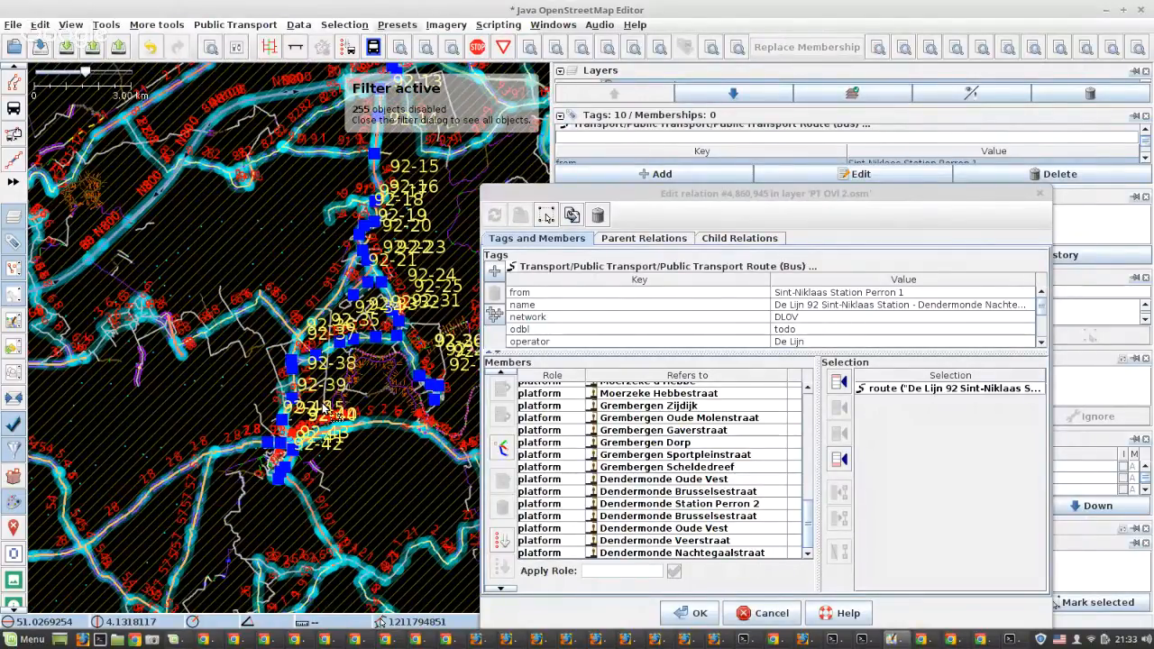
pyautogui.scroll(-2, 324, 411)
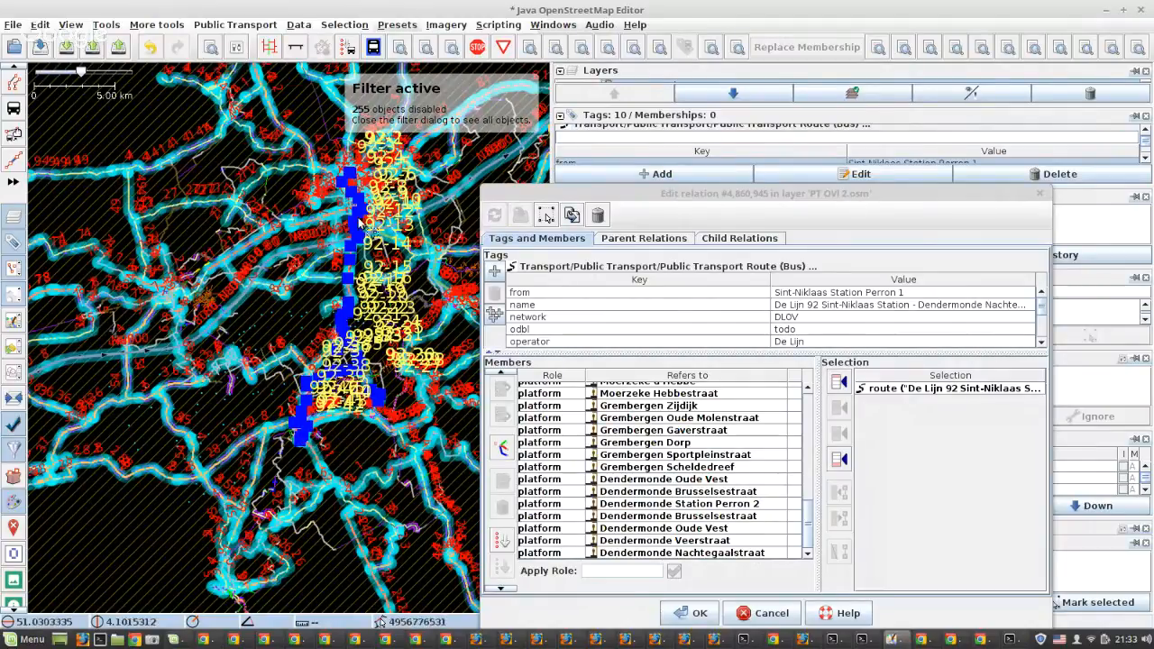
pyautogui.scroll(1, 358, 216)
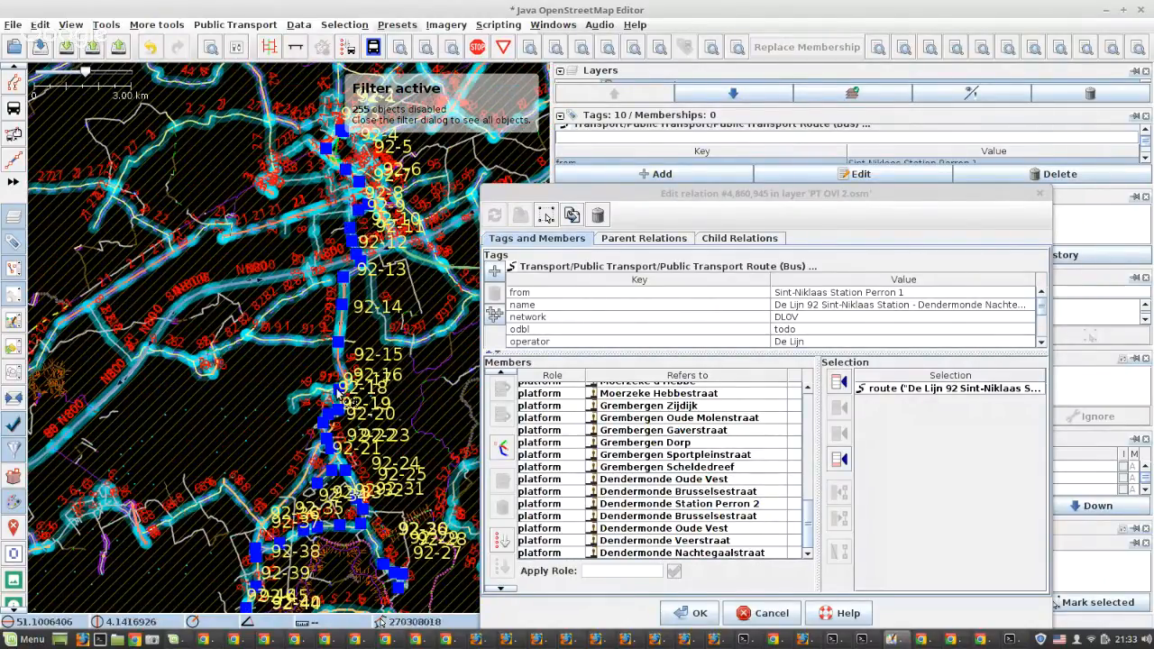
pyautogui.scroll(11, 714, 440)
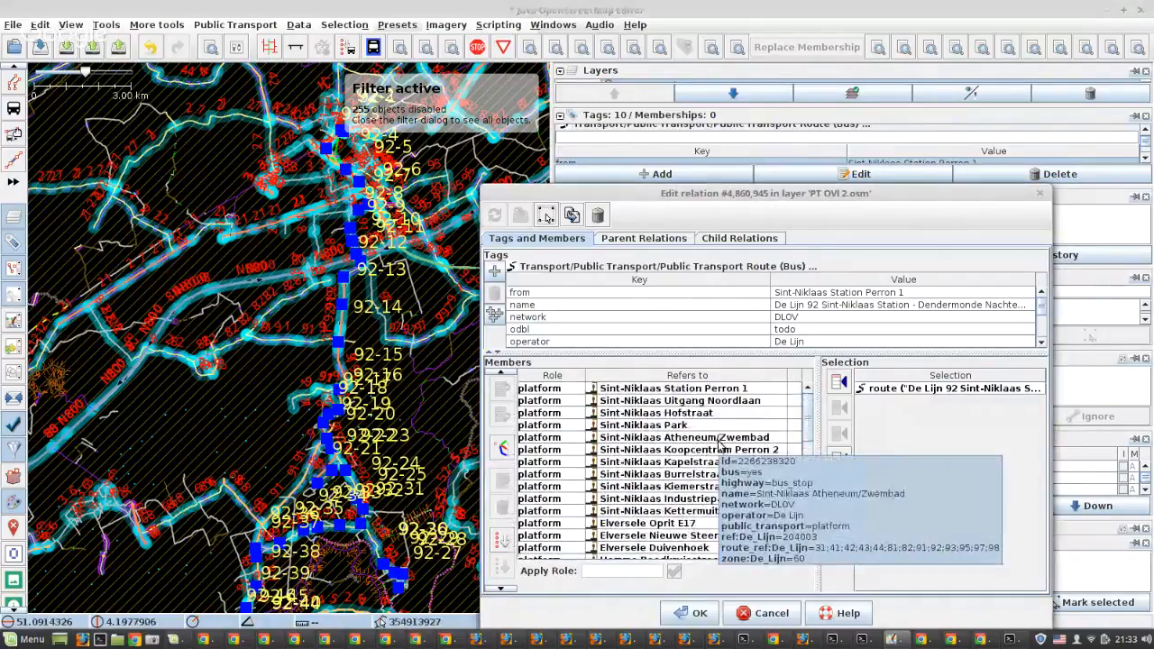
pyautogui.rightClick(639, 393)
pyautogui.click(659, 401)
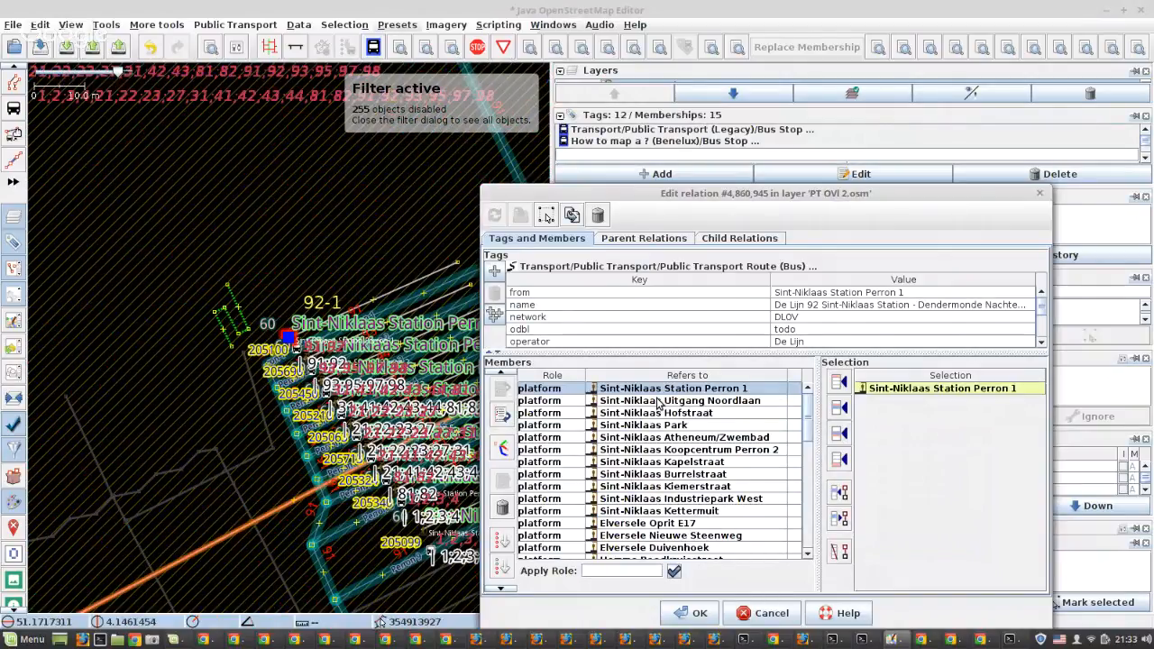
pyautogui.click(277, 350)
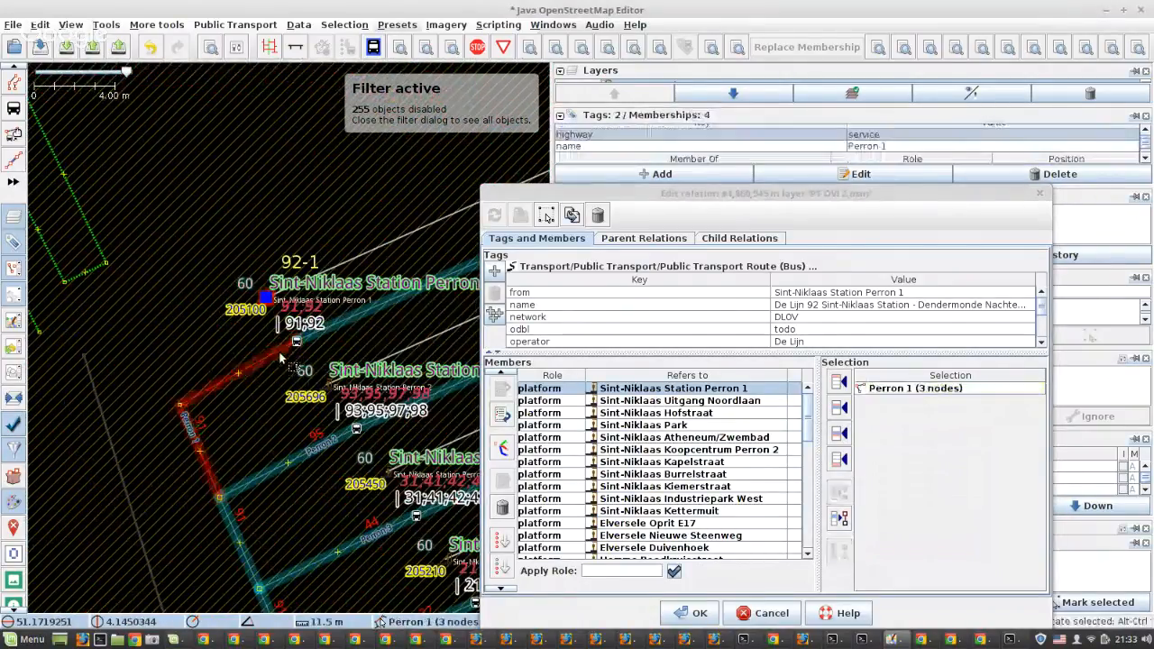
pyautogui.click(839, 460)
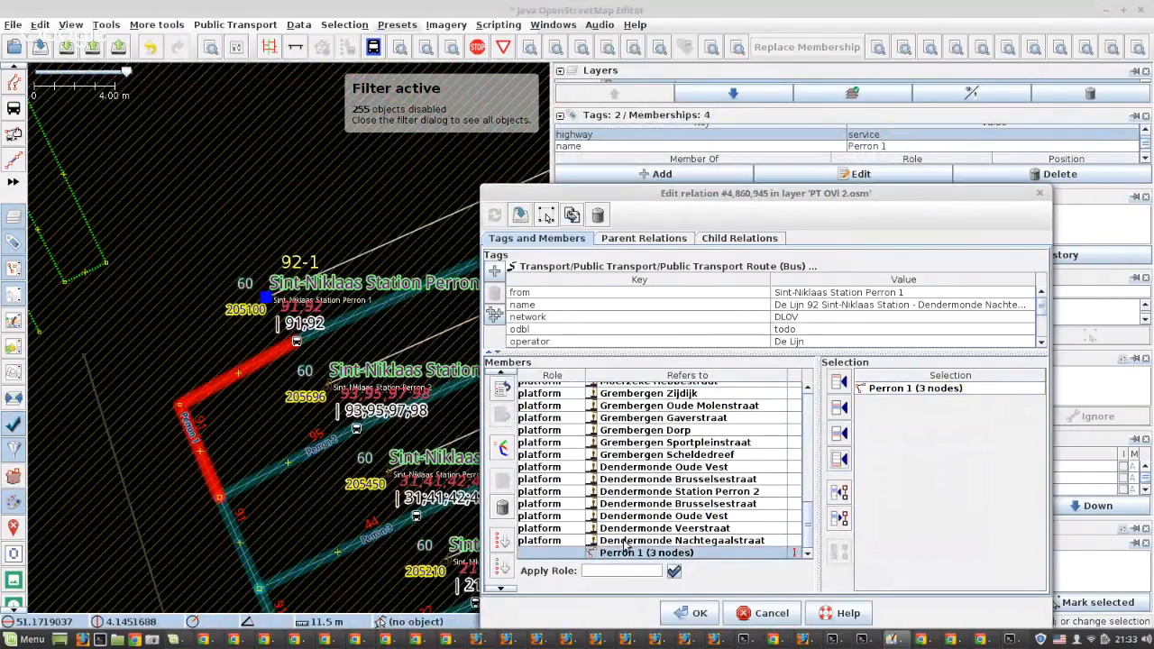
# Add the Noordlaan way at the last stop, Dendermonde Nachtegaalstraat, after Perron 1 in the member list
pyautogui.rightClick(625, 544)
pyautogui.click(672, 541)
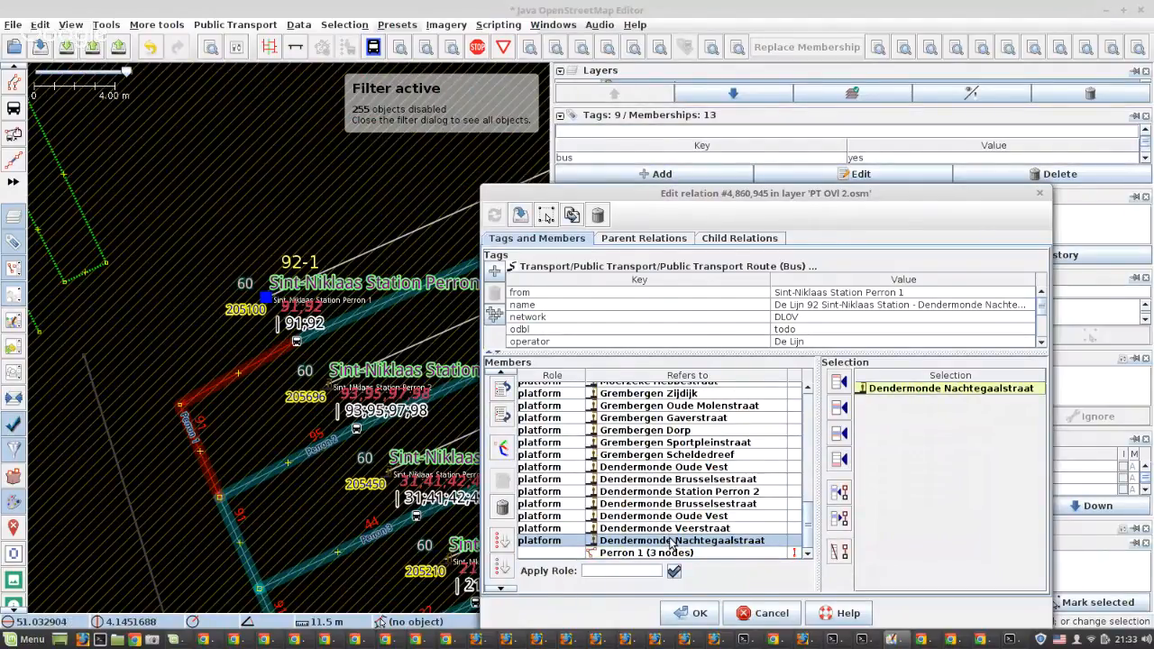
pyautogui.scroll(2, 289, 318)
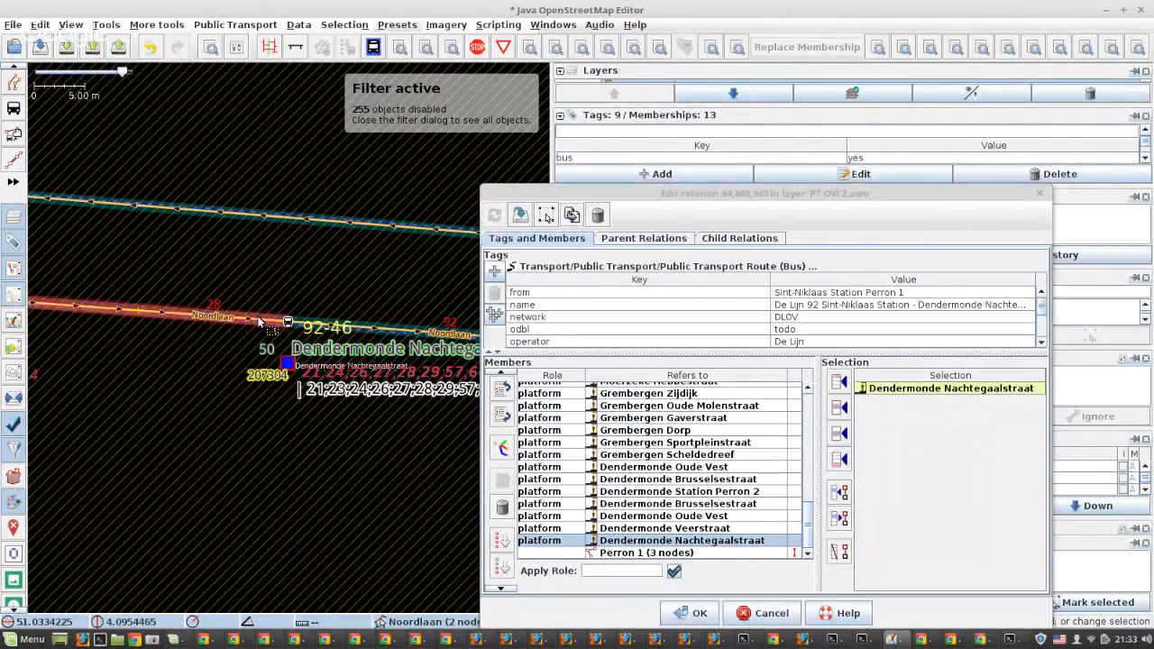
pyautogui.click(259, 322)
pyautogui.click(839, 460)
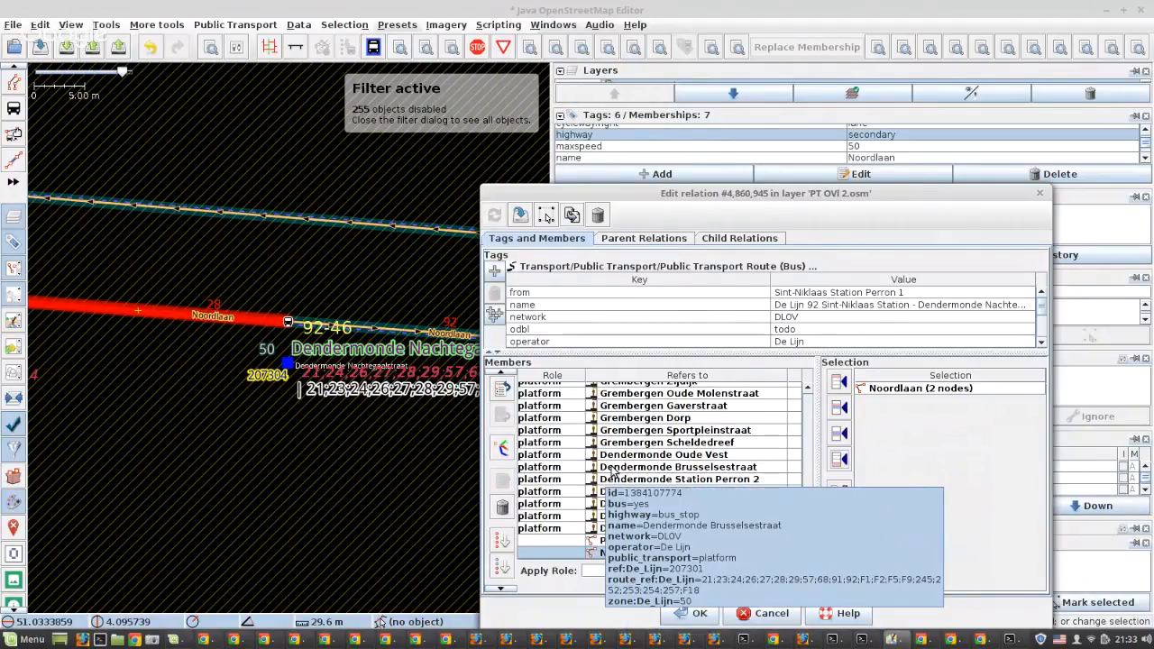
# Start the Routing Helper on the relation and check its Overpass request in the Terminal before returning to the map editor
pyautogui.click(504, 450)
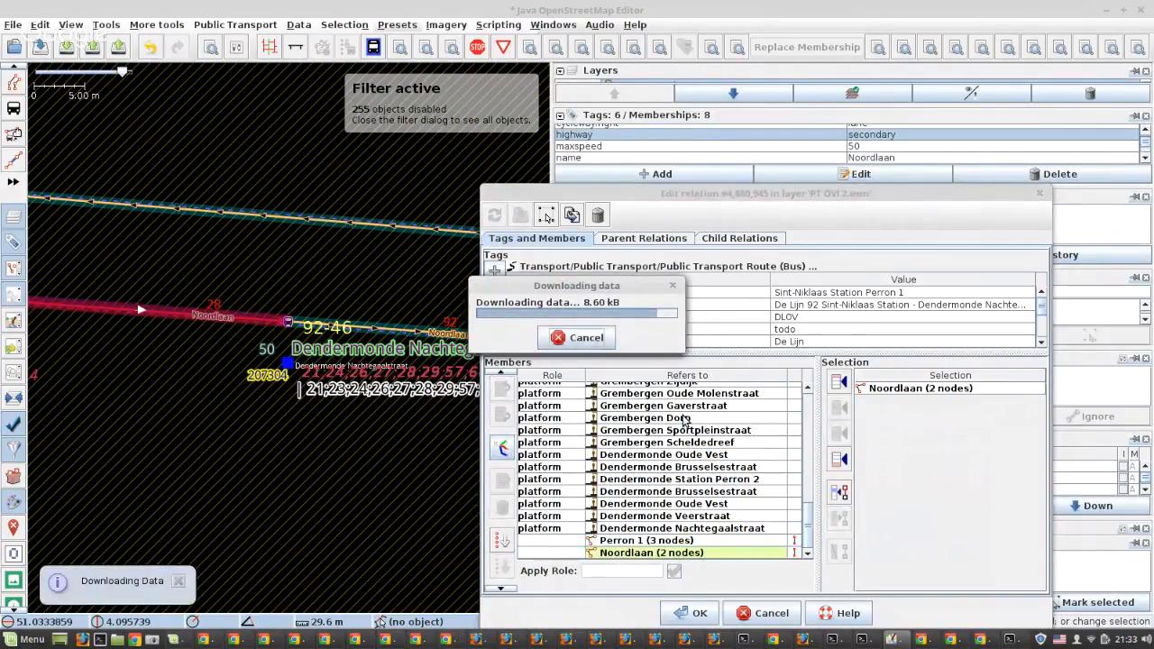
pyautogui.click(861, 642)
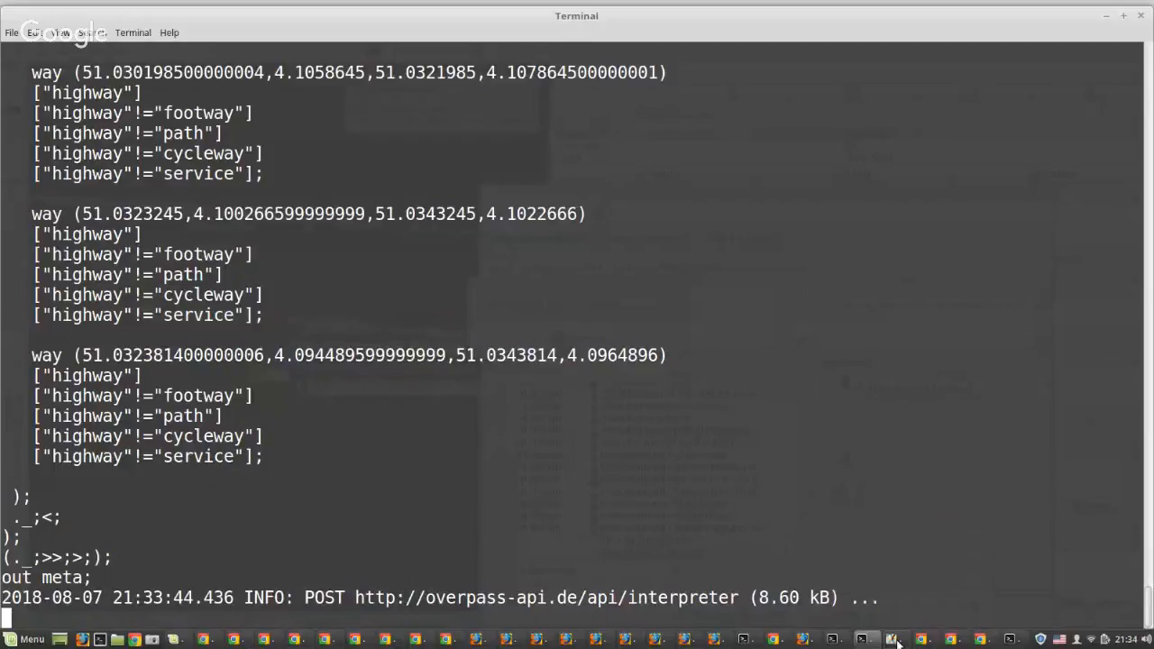
pyautogui.click(895, 639)
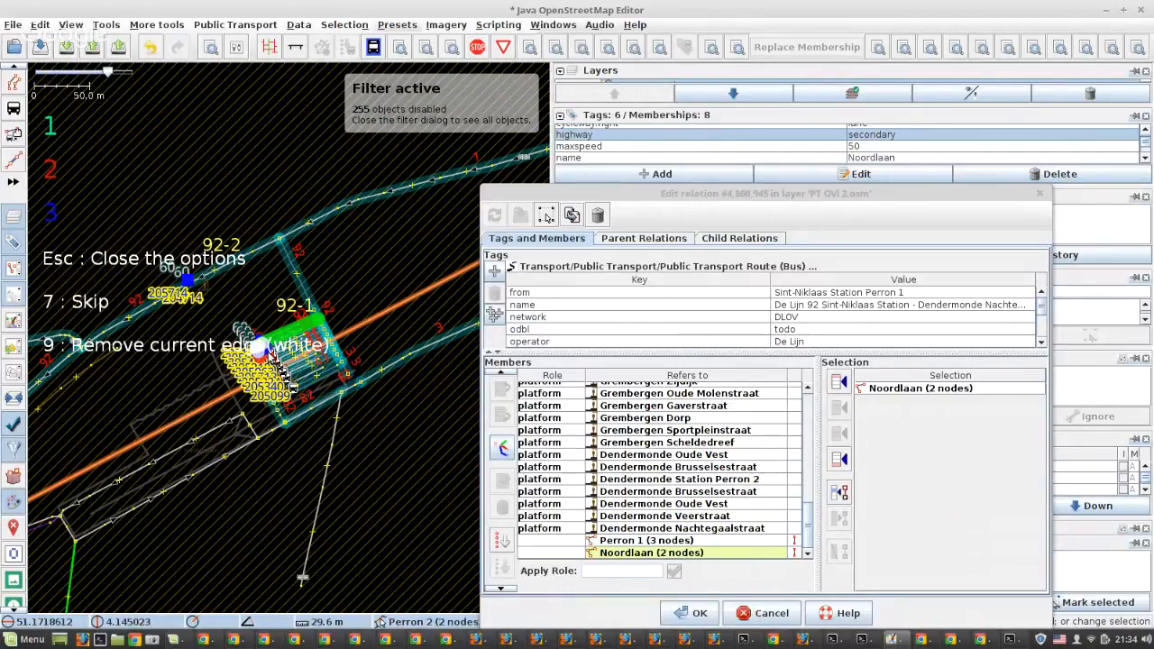
# Continue the route from Perron 1 with the red candidate way, option 2, along the station's platform road
pyautogui.scroll(1, 271, 347)
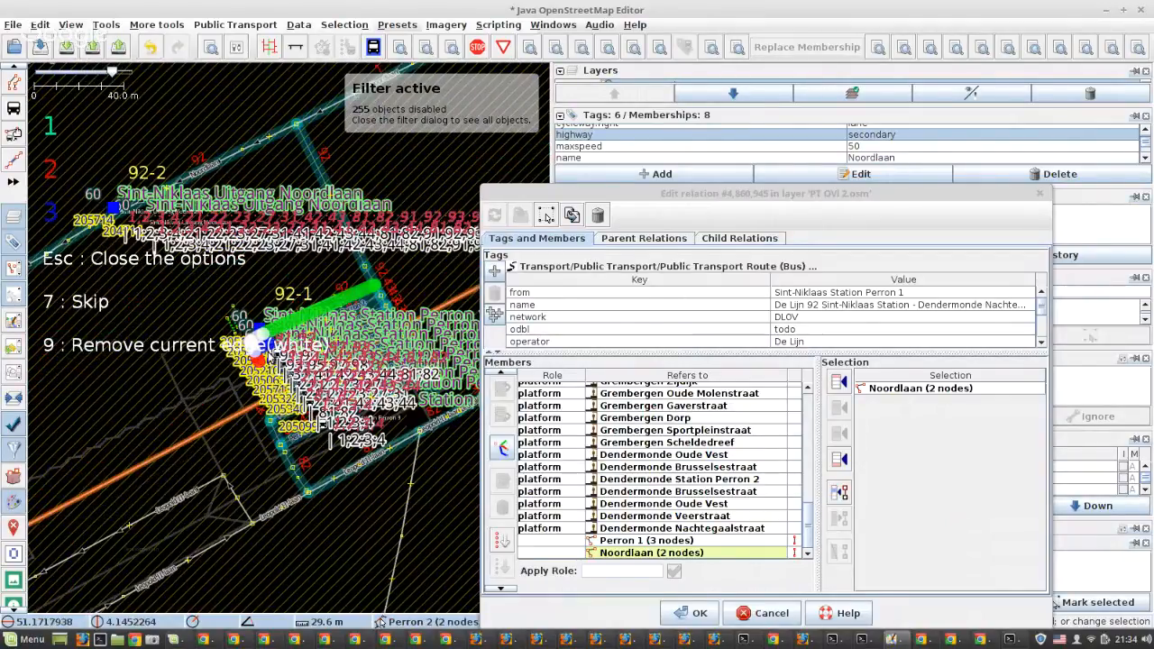
pyautogui.scroll(3, 270, 347)
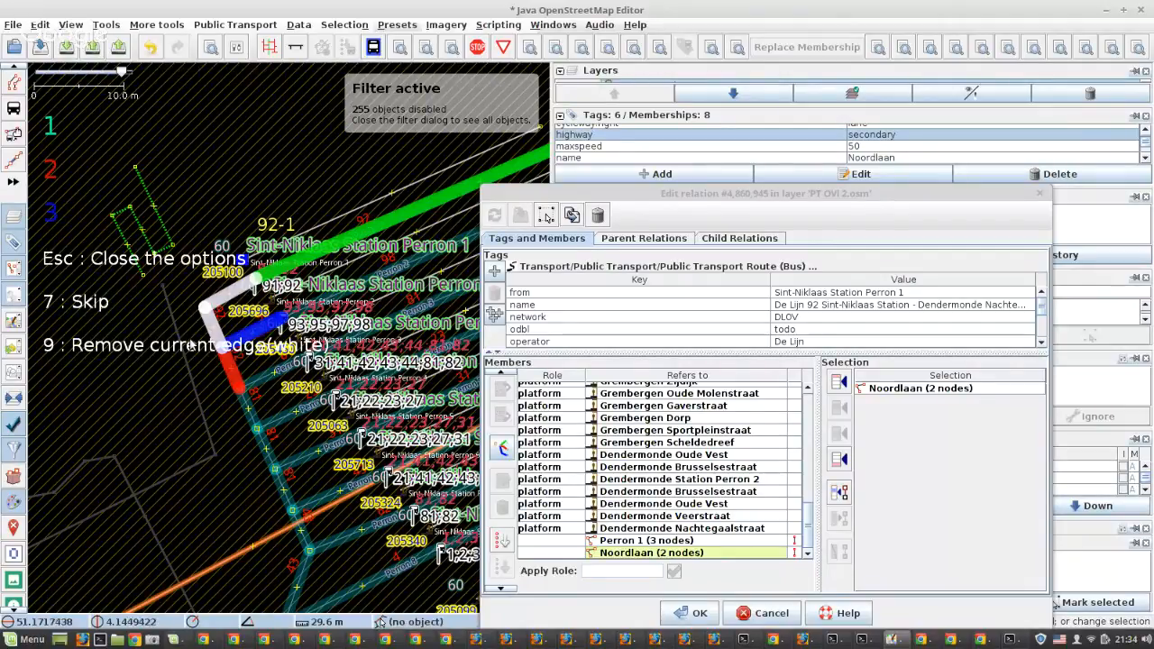
pyautogui.scroll(-2, 192, 346)
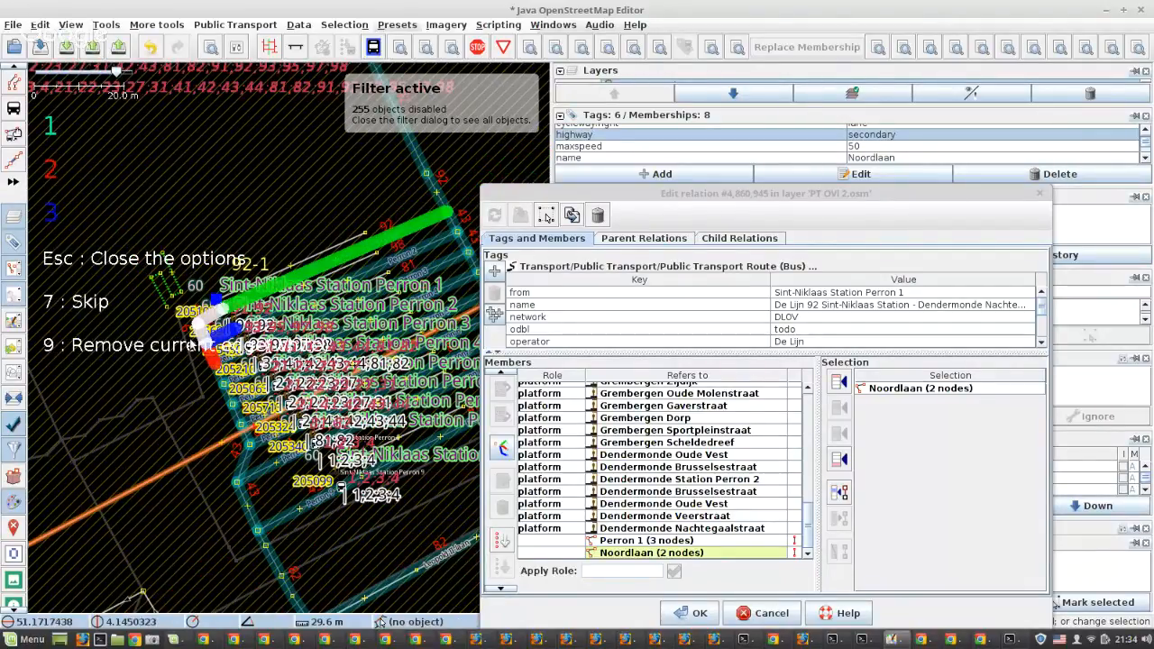
pyautogui.scroll(-2, 192, 345)
pyautogui.scroll(2, 207, 377)
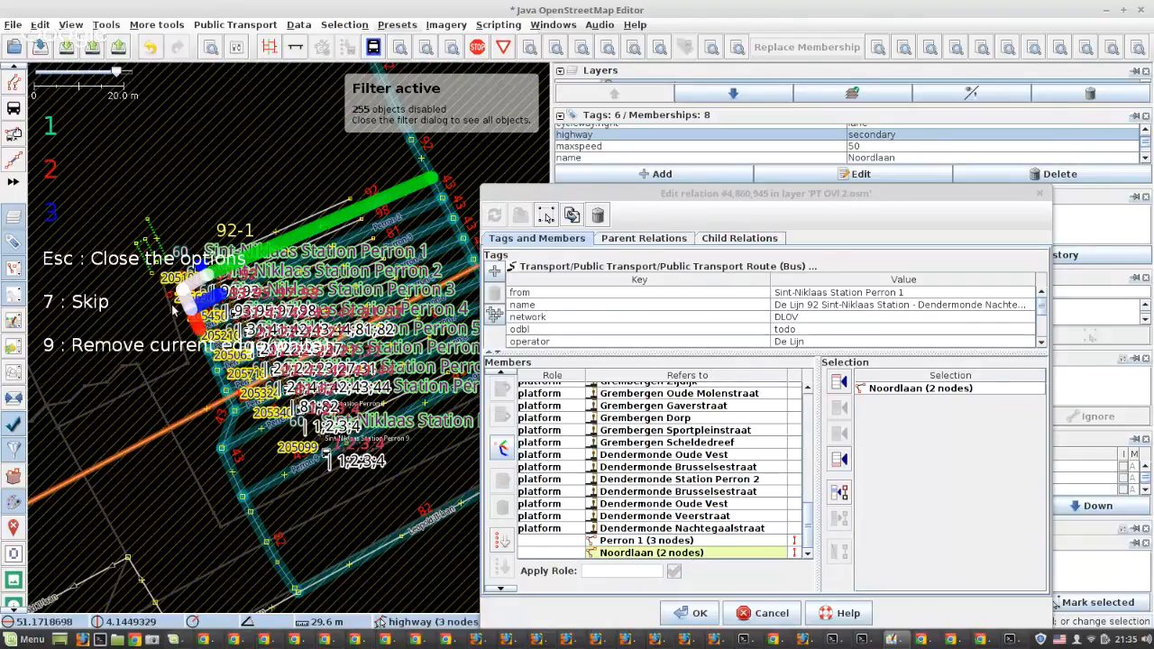
pyautogui.scroll(2, 176, 311)
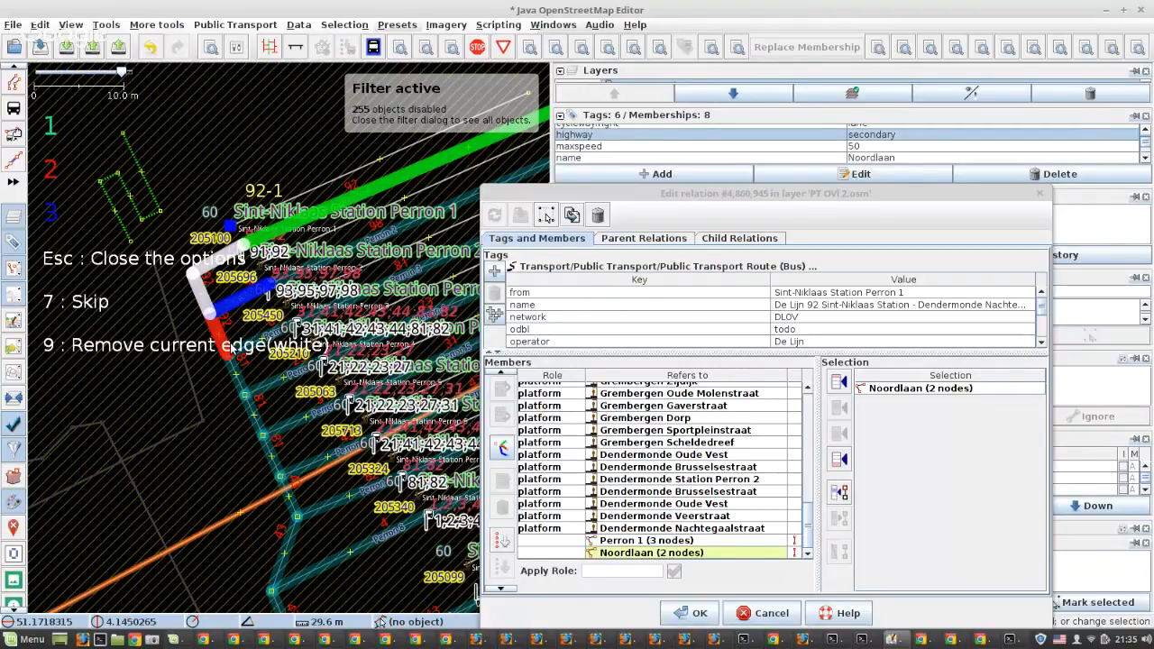
pyautogui.press('2')
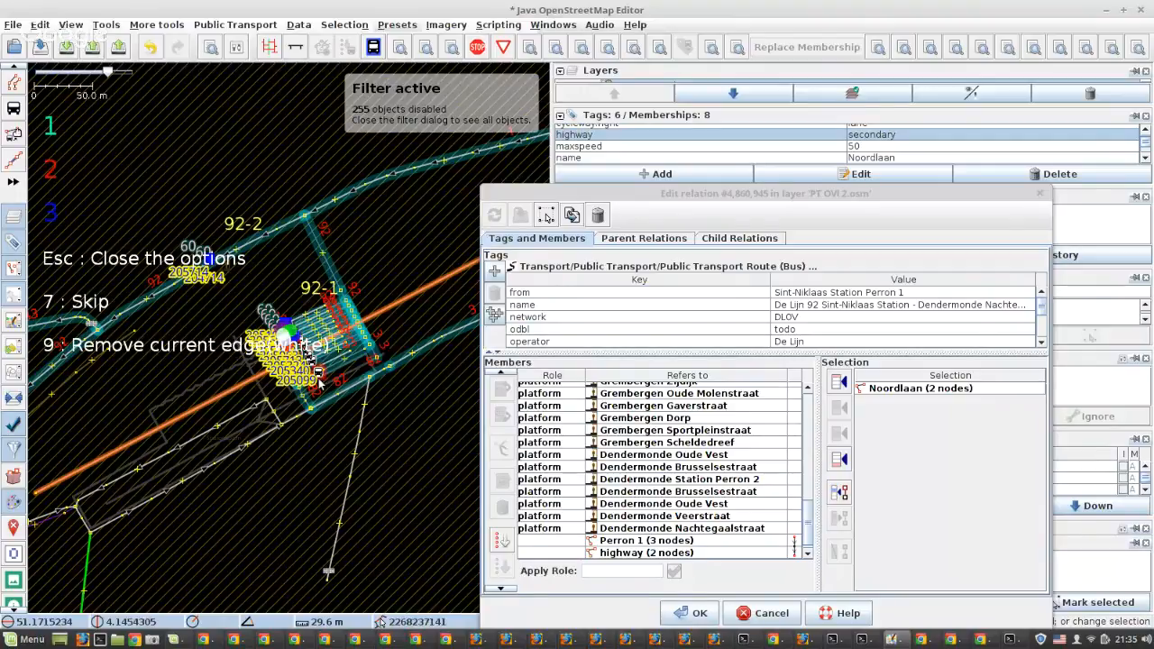
# Extend the route by three more platform-road segments to the Perron 6 junction, choosing red option 2 each time
pyautogui.scroll(4, 318, 378)
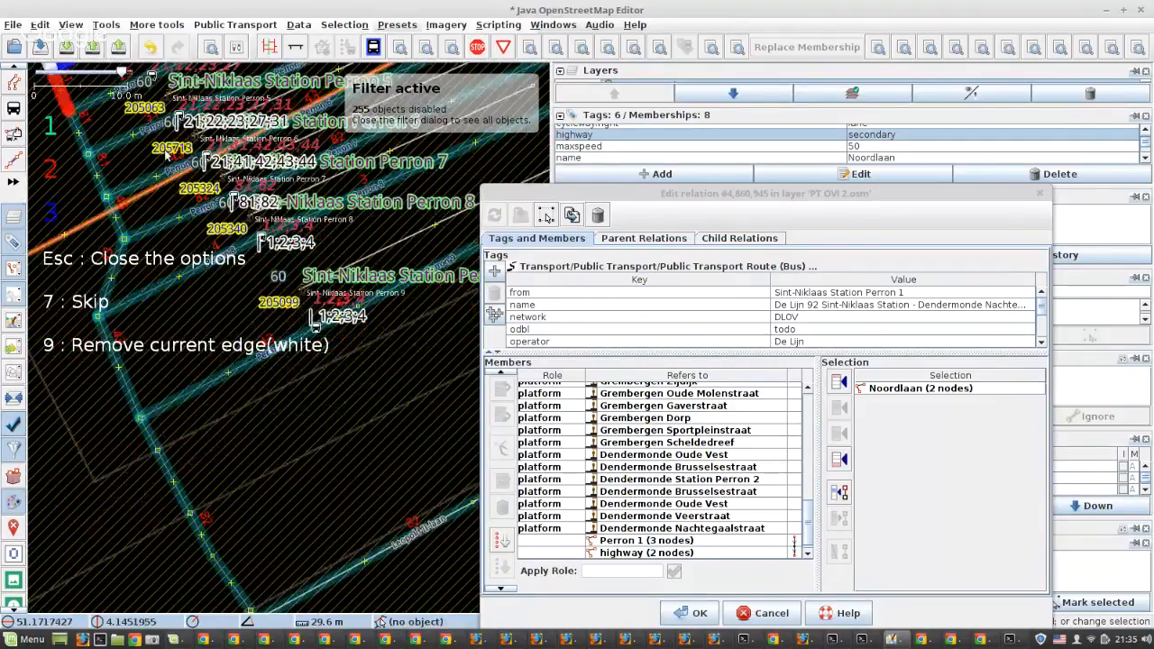
pyautogui.press('2')
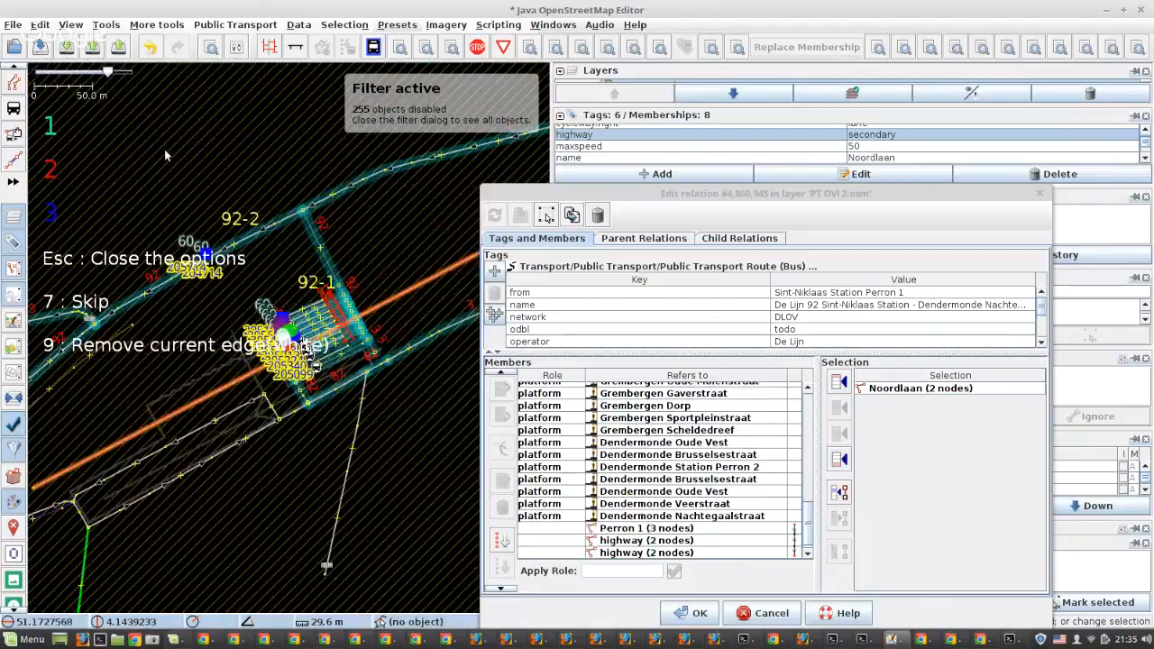
pyautogui.press('2')
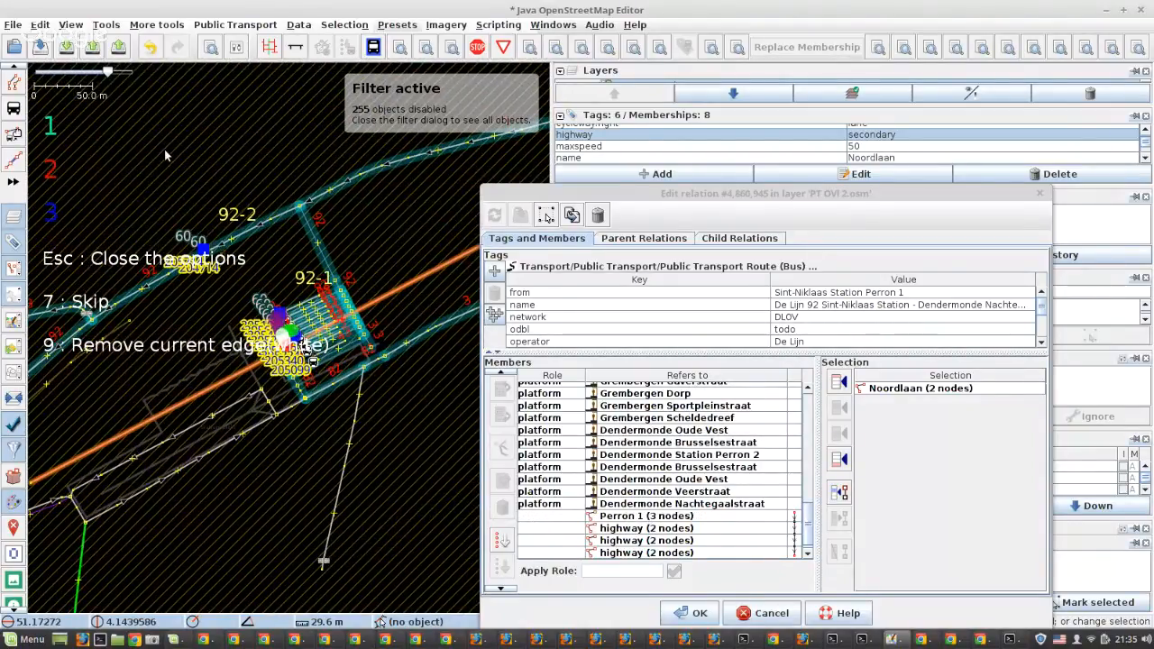
pyautogui.press('2')
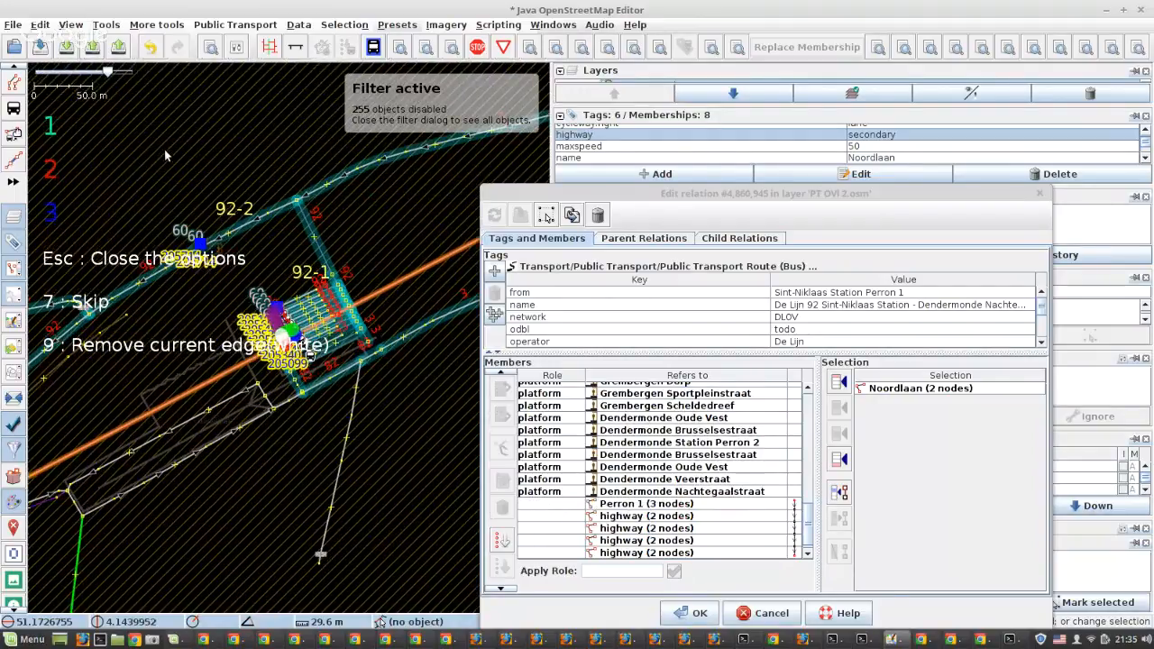
# Examine the roads around the platforms and extend the route by two segments to the Perron 8 junction with red option 2
pyautogui.scroll(6, 338, 386)
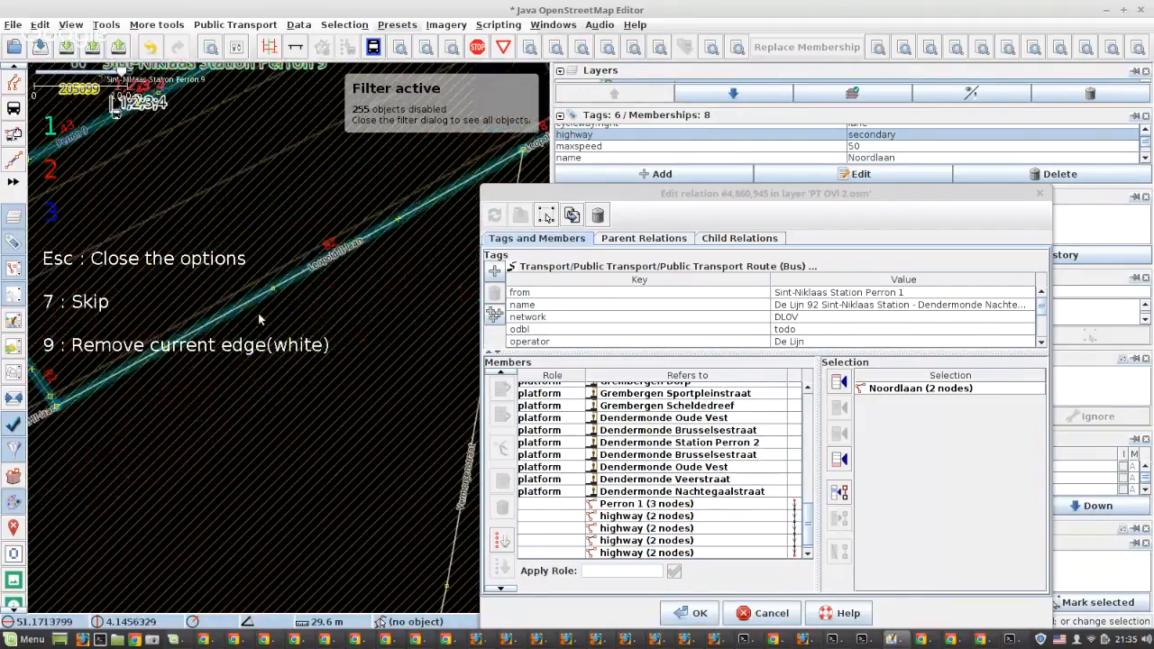
pyautogui.scroll(-2, 338, 322)
pyautogui.scroll(2, 201, 305)
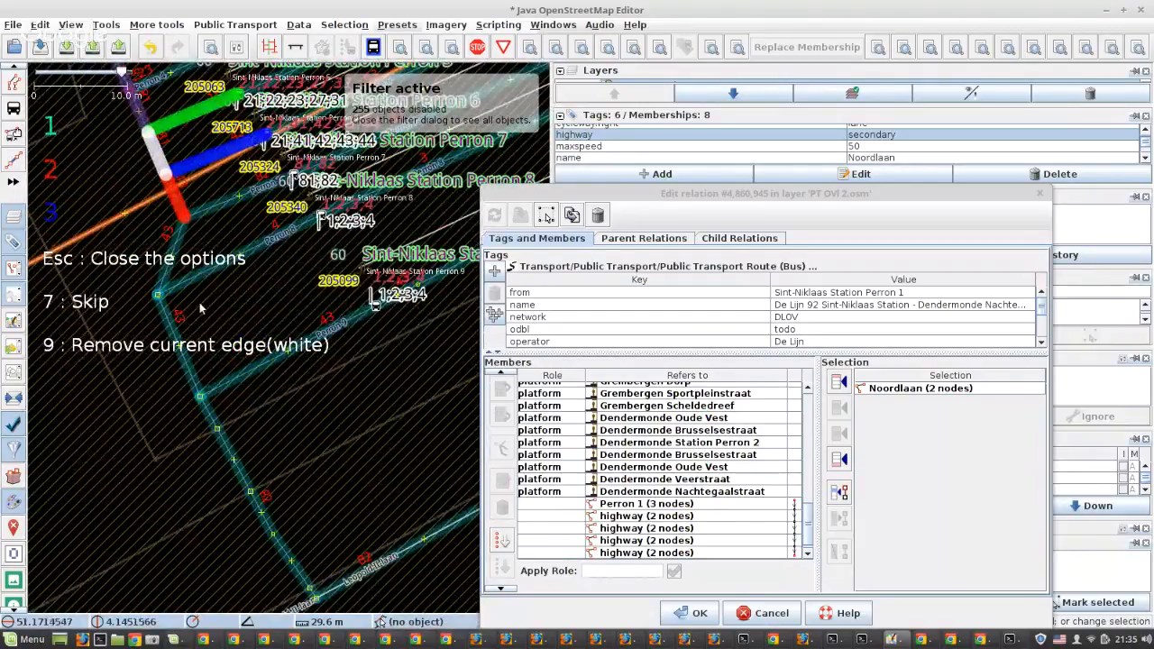
pyautogui.scroll(-2, 199, 302)
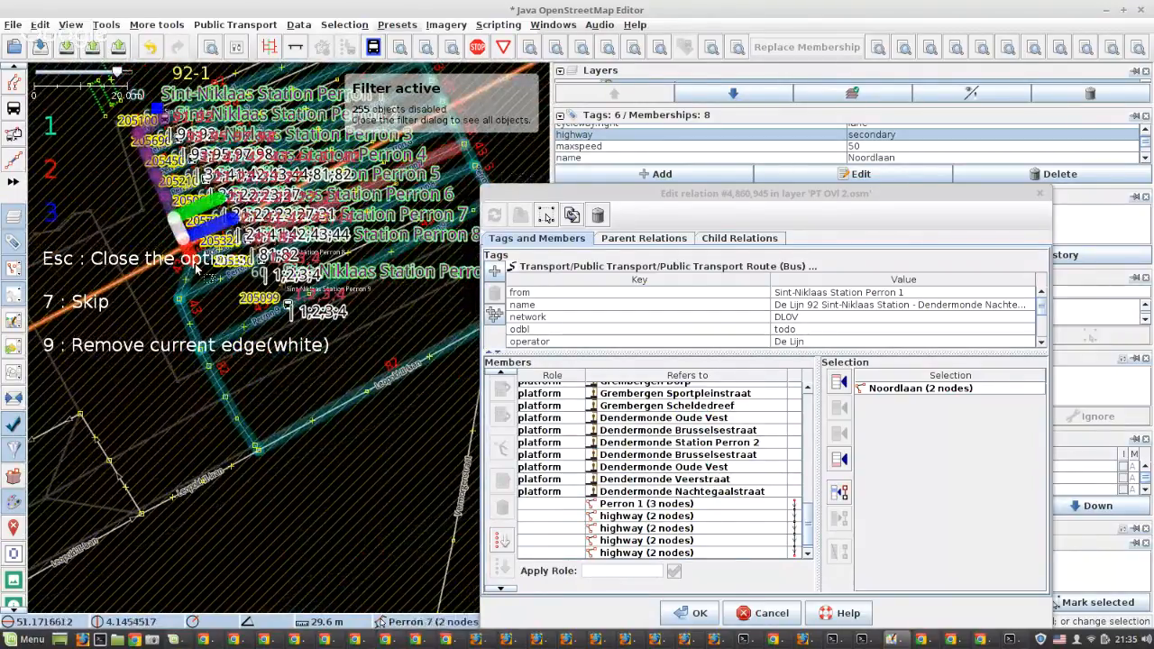
pyautogui.scroll(2, 193, 268)
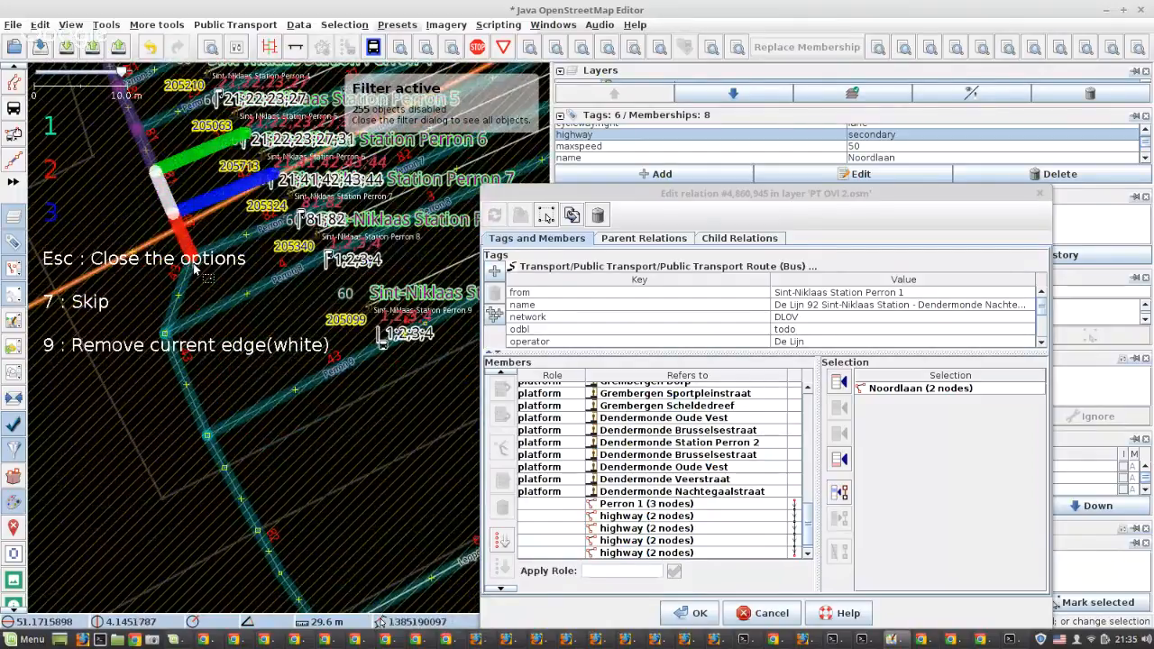
pyautogui.scroll(-2, 194, 268)
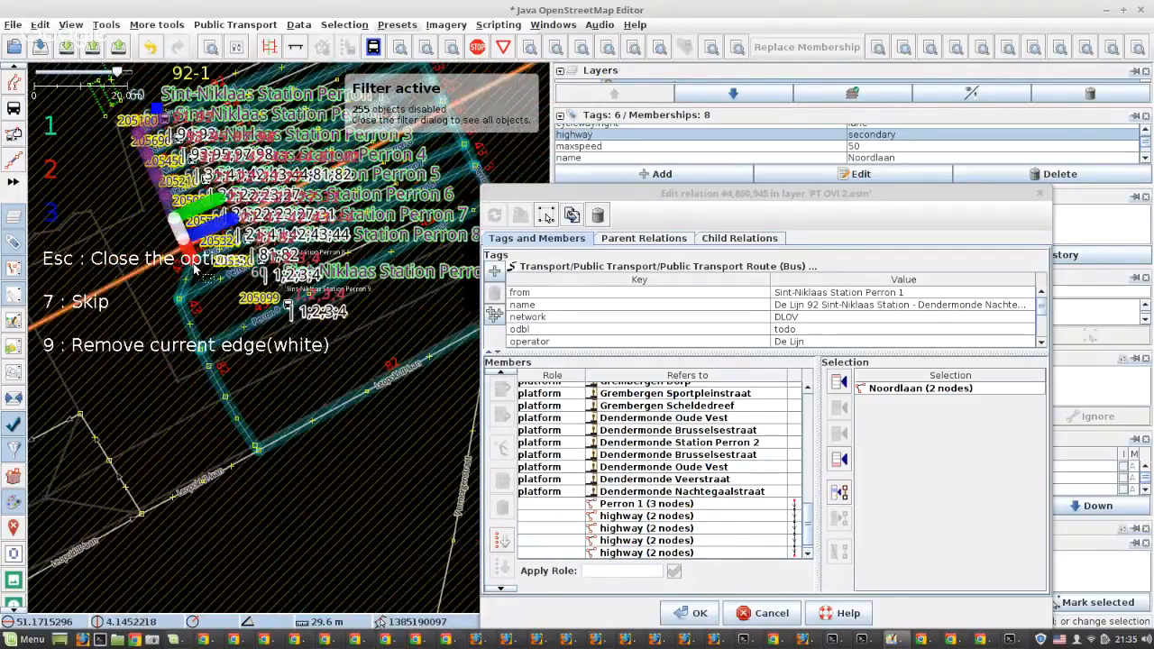
pyautogui.scroll(-2, 194, 268)
pyautogui.scroll(2, 376, 250)
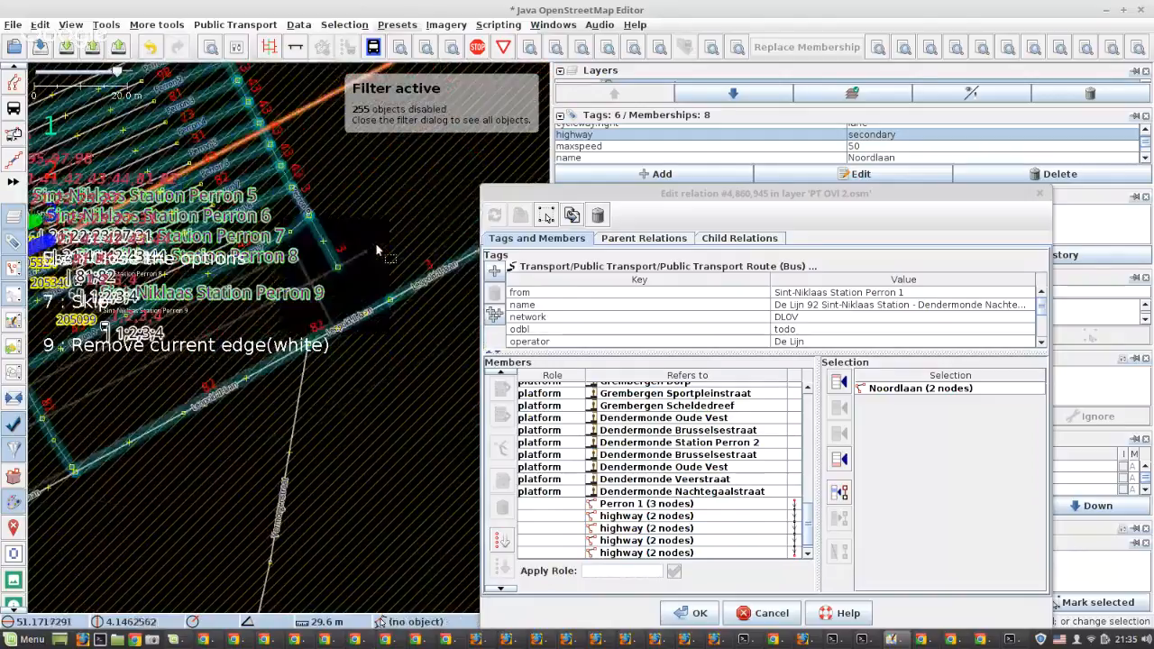
pyautogui.moveTo(110, 376); pyautogui.dragTo(306, 419)
pyautogui.scroll(4, 306, 419)
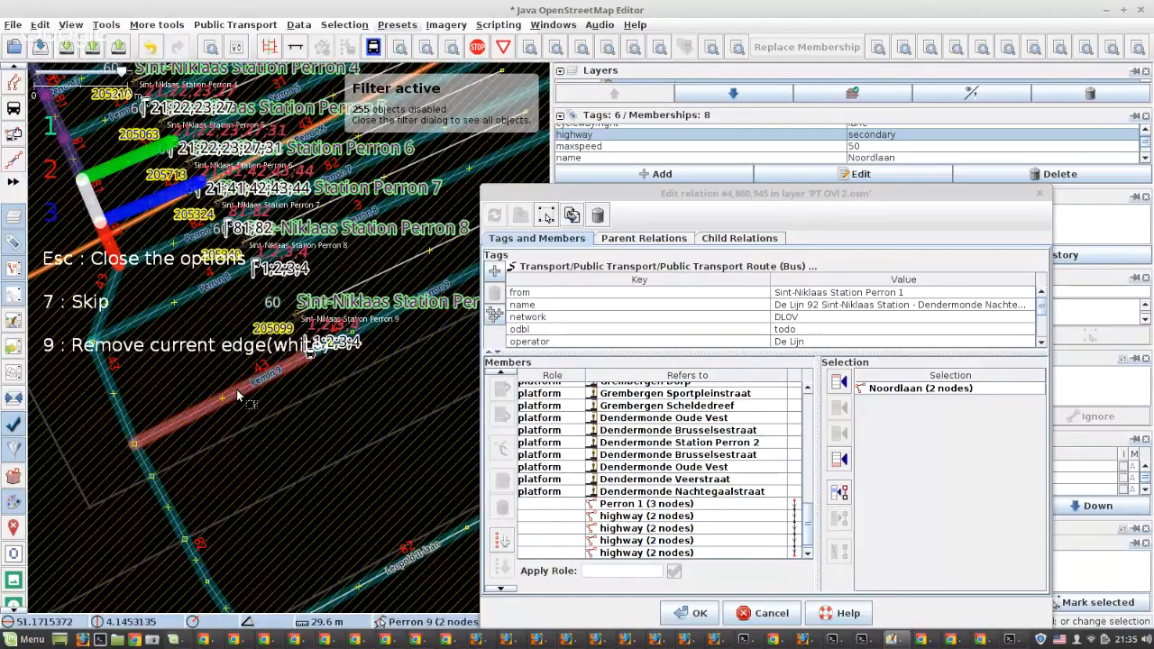
pyautogui.press('2')
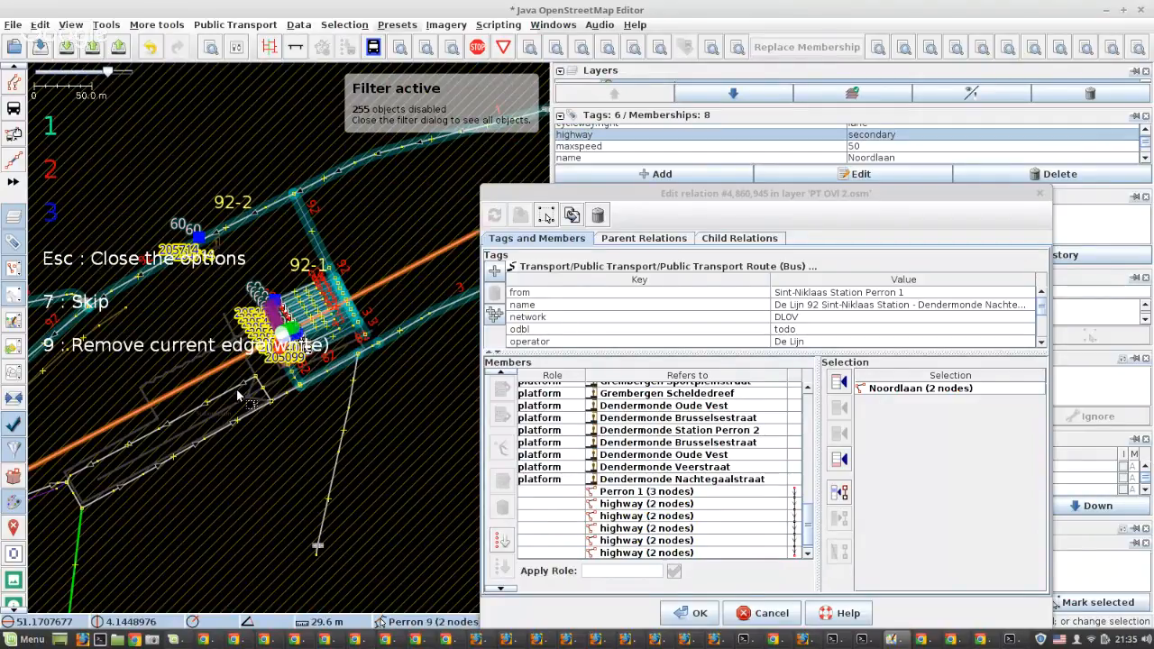
pyautogui.press('2')
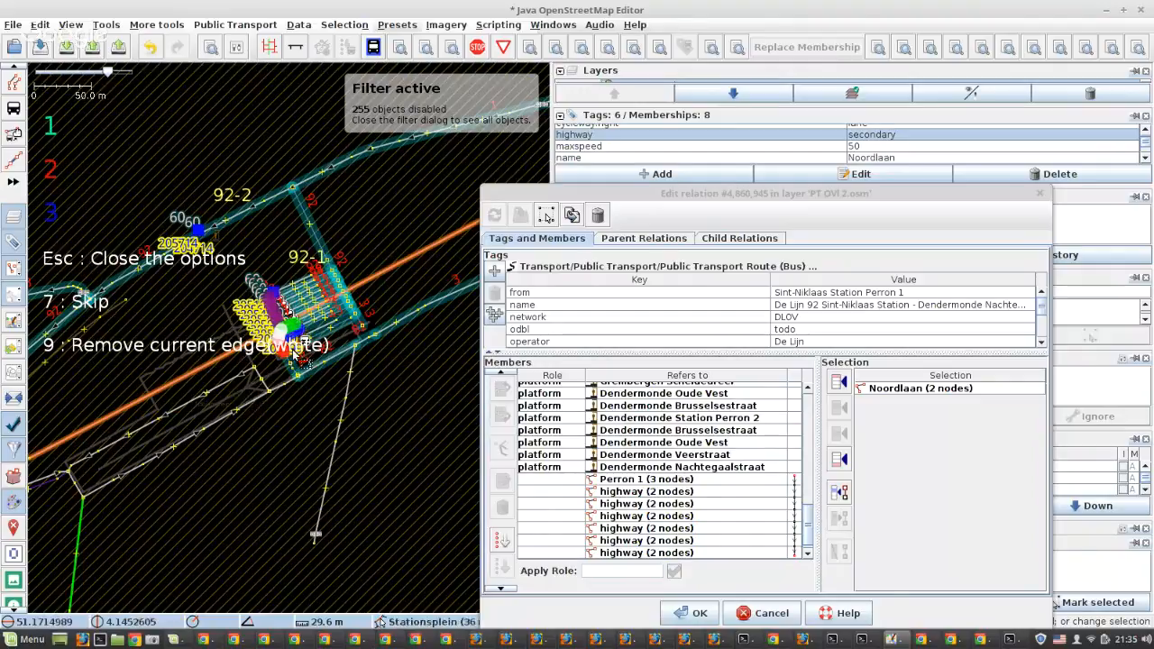
# Extend the route past the Perron 8 turn-off to the Perron 9 junction using red option 2
pyautogui.scroll(3, 289, 356)
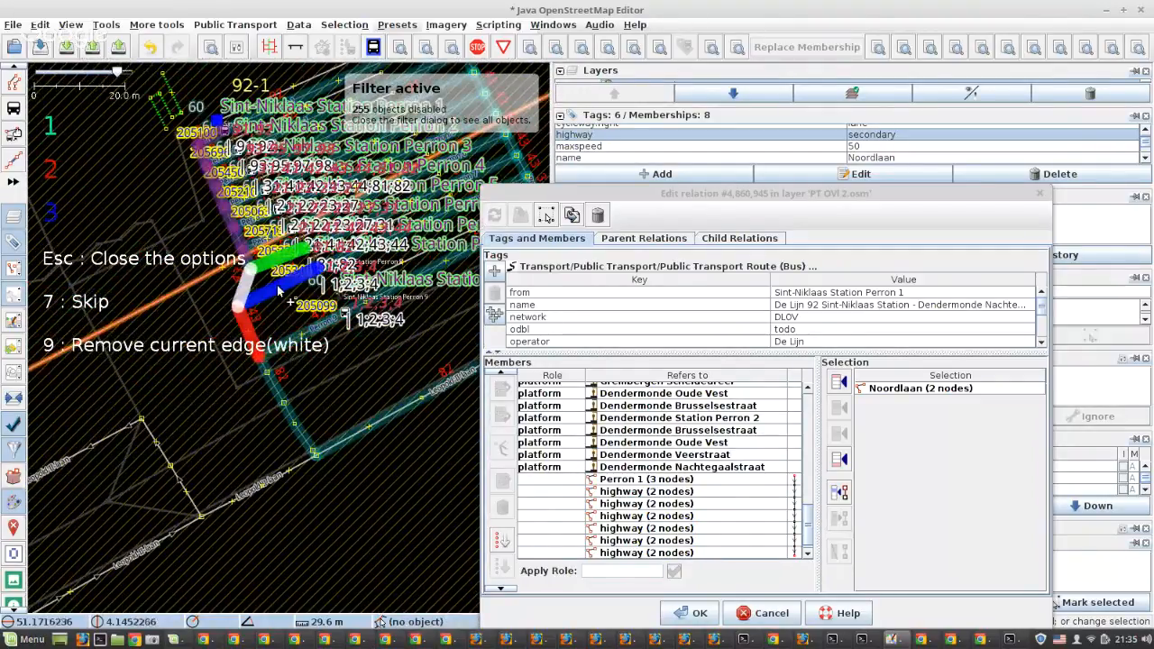
pyautogui.scroll(2, 269, 296)
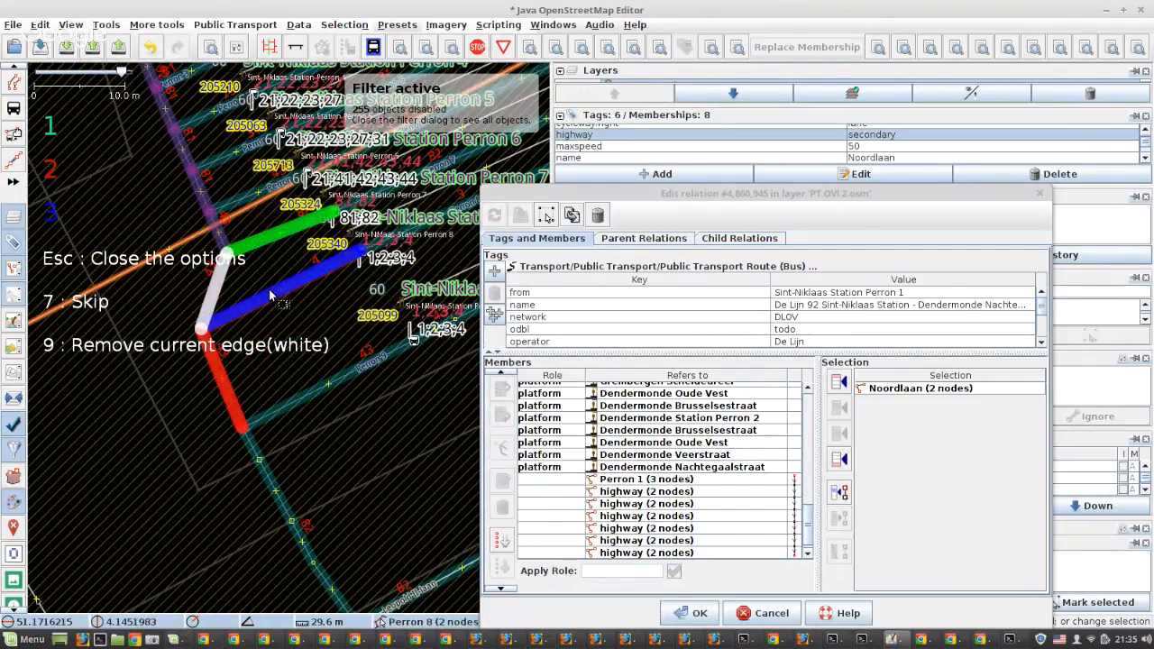
pyautogui.scroll(-4, 269, 296)
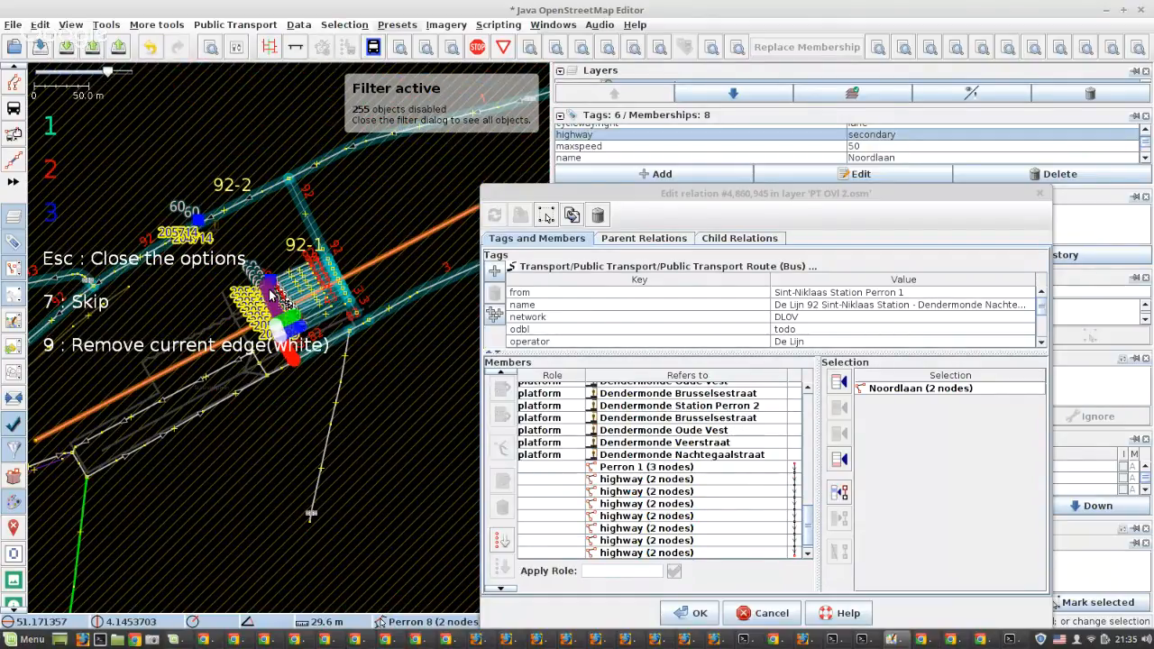
# Extend the route along the three Perron 9 ways to the access road on the far side of the platforms
pyautogui.press('3')
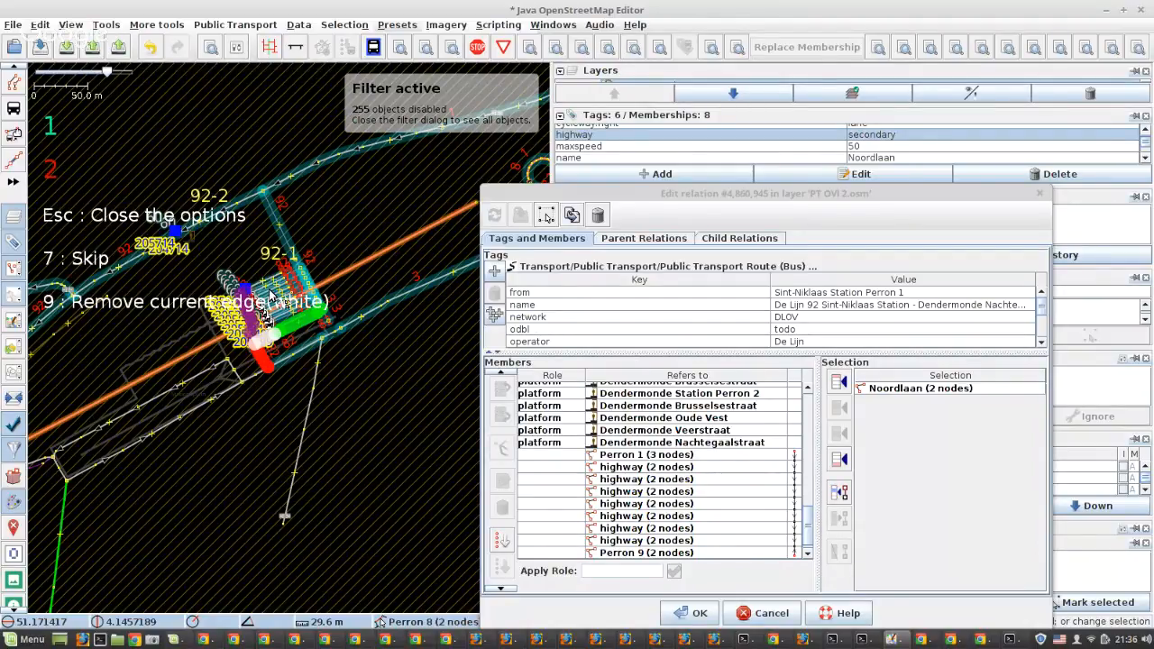
pyautogui.press('1')
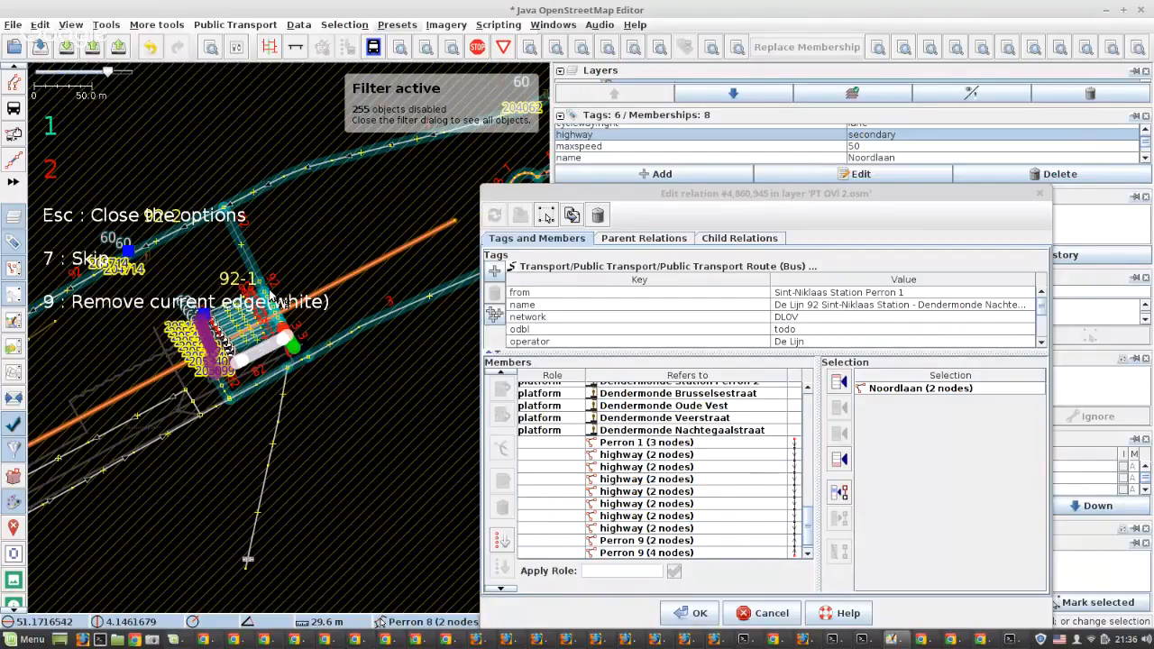
pyautogui.press('1')
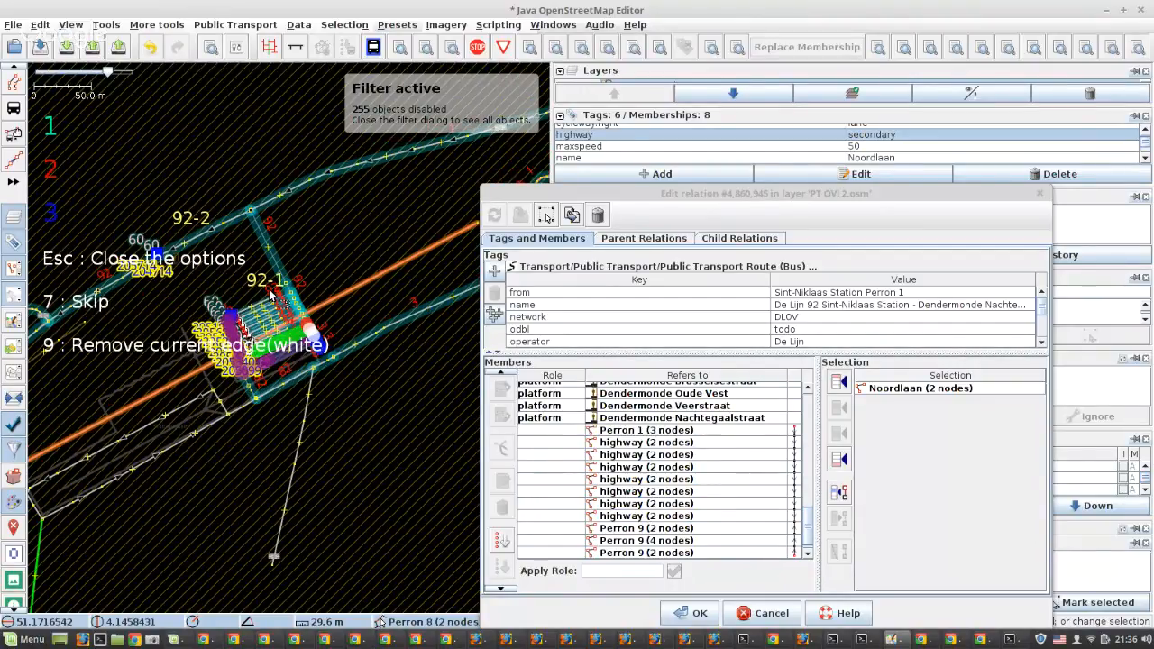
# Continue the route north along the access road, passing each platform turn-off until the link to Noordlaan
pyautogui.press('1')
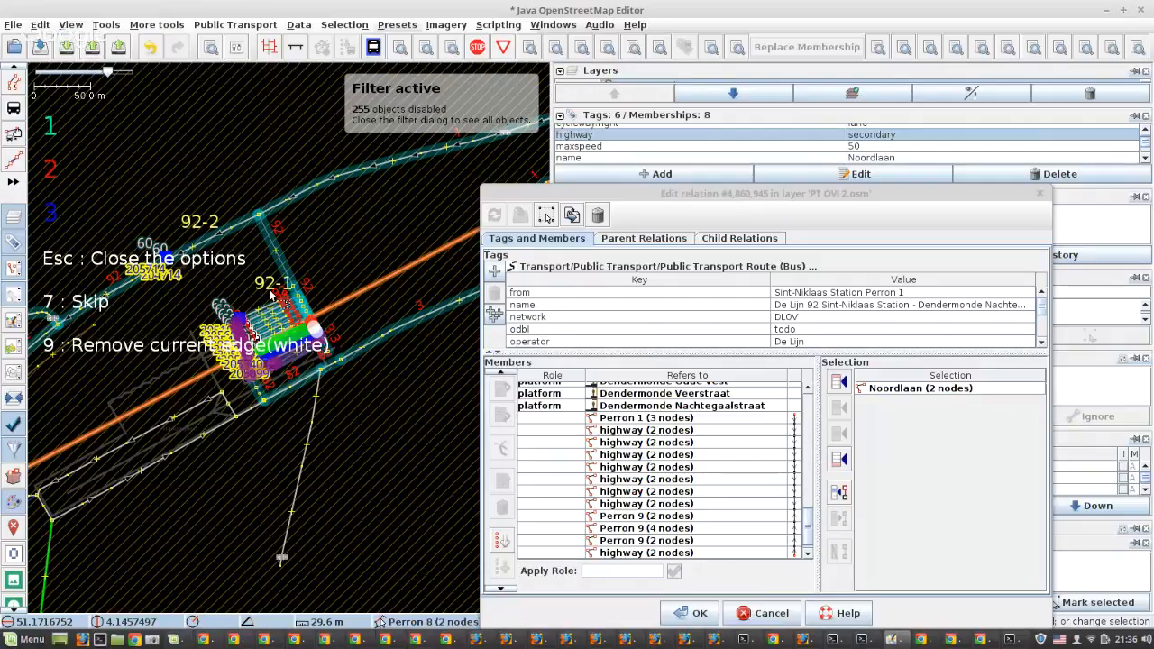
pyautogui.press('1')
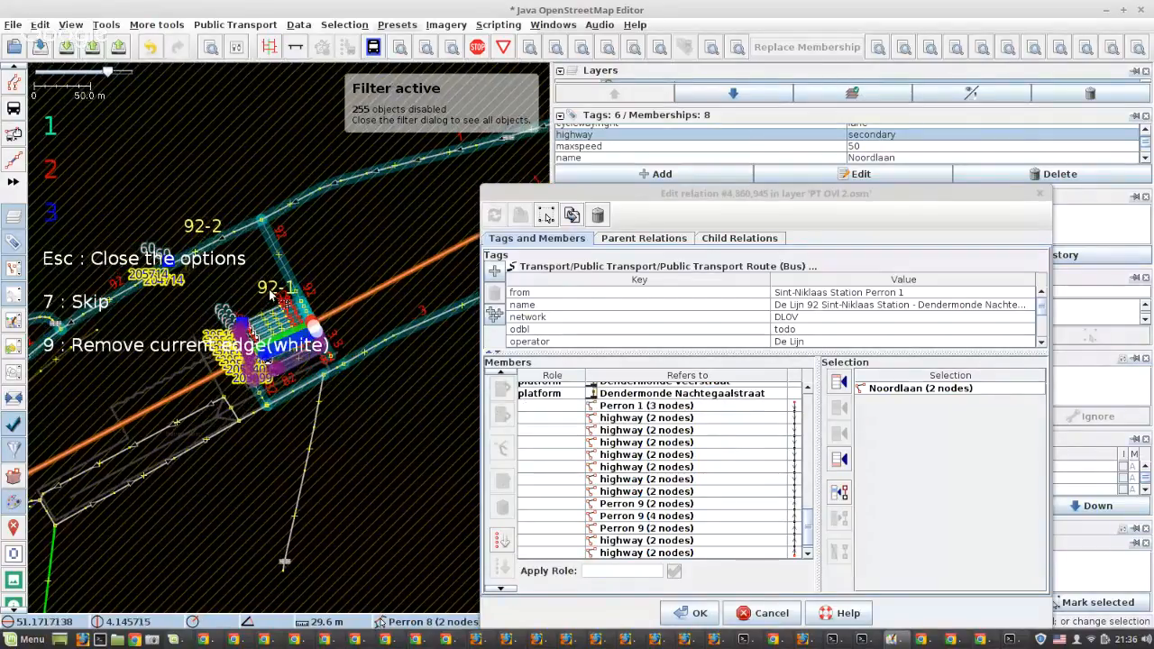
pyautogui.press('1')
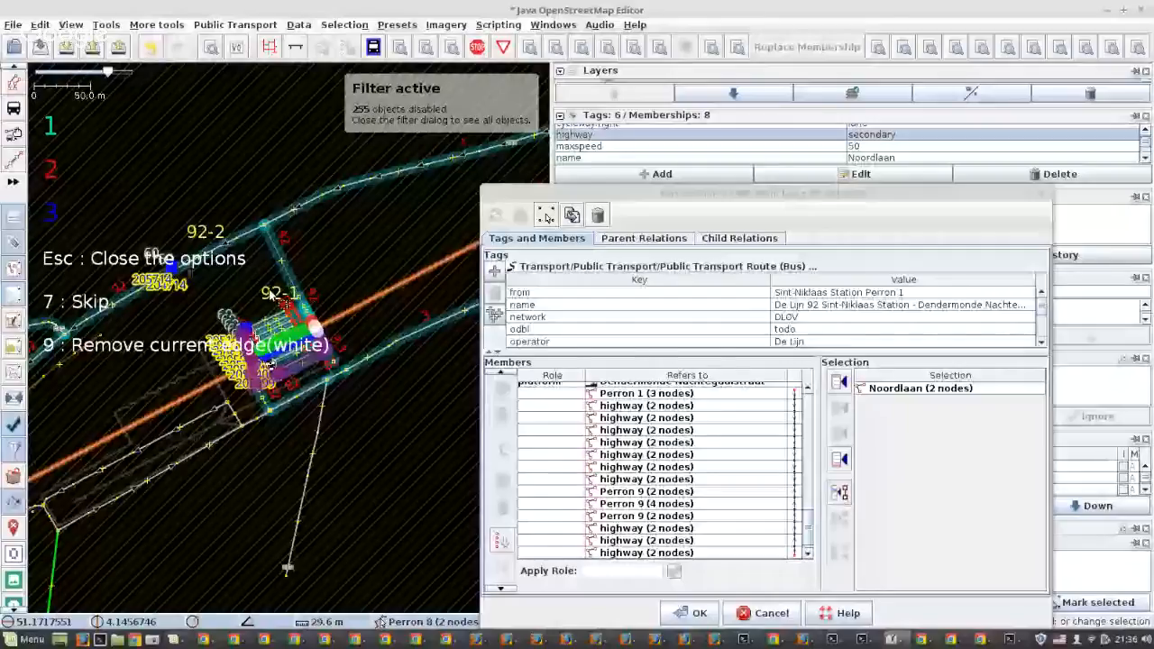
pyautogui.press('1')
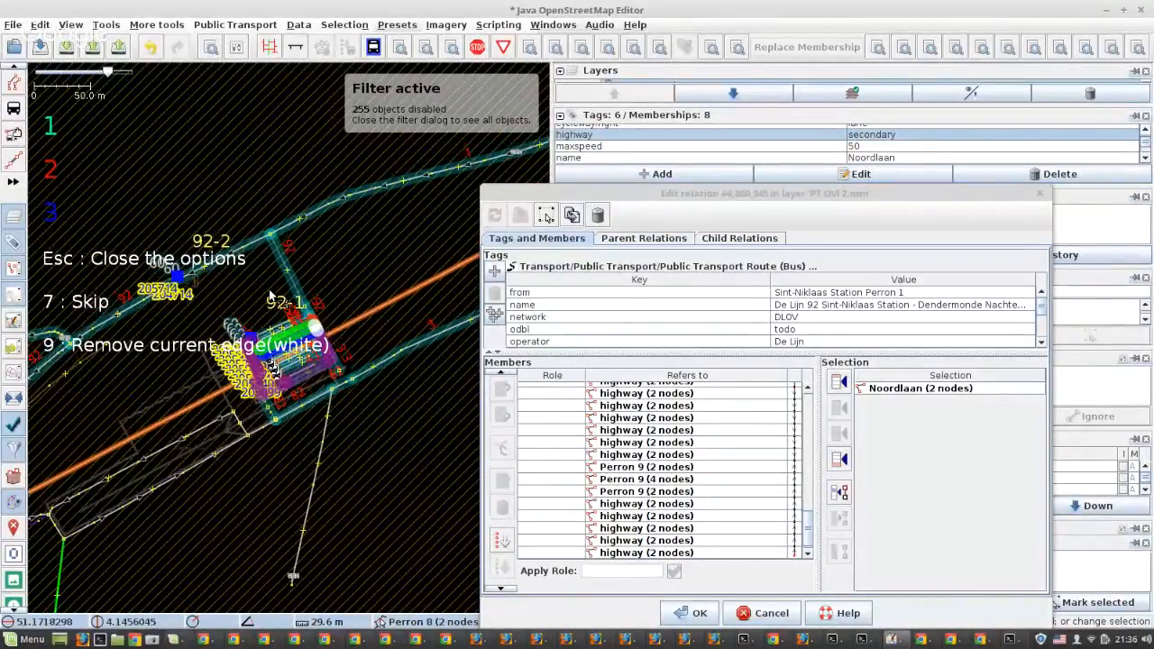
pyautogui.press('1')
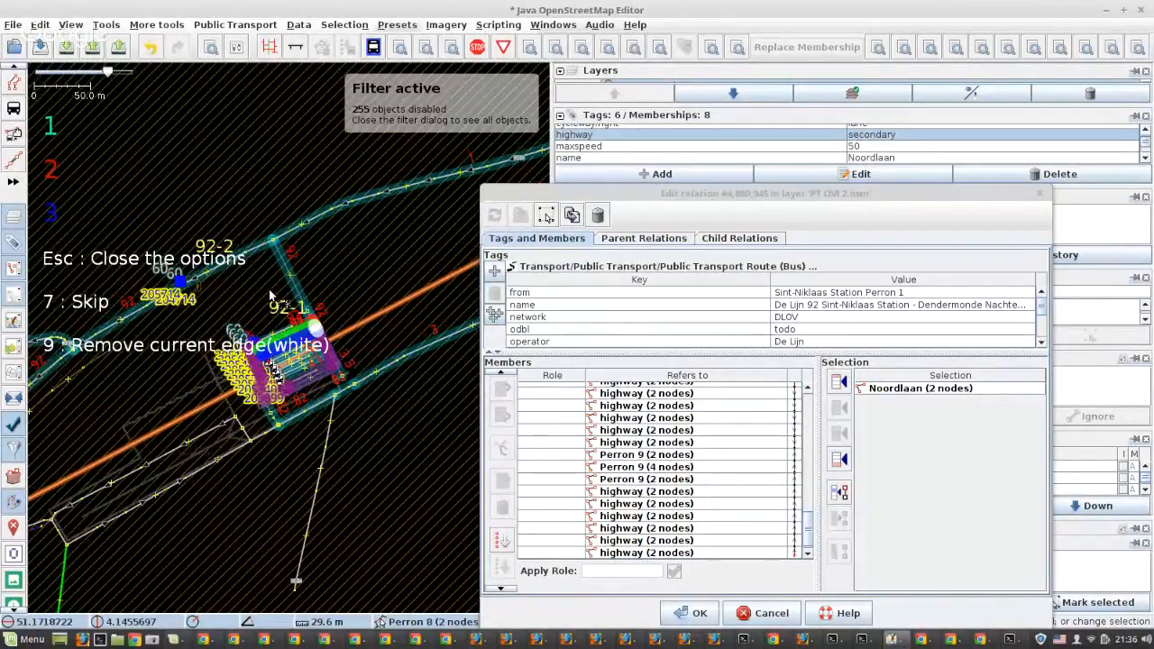
pyautogui.press('2')
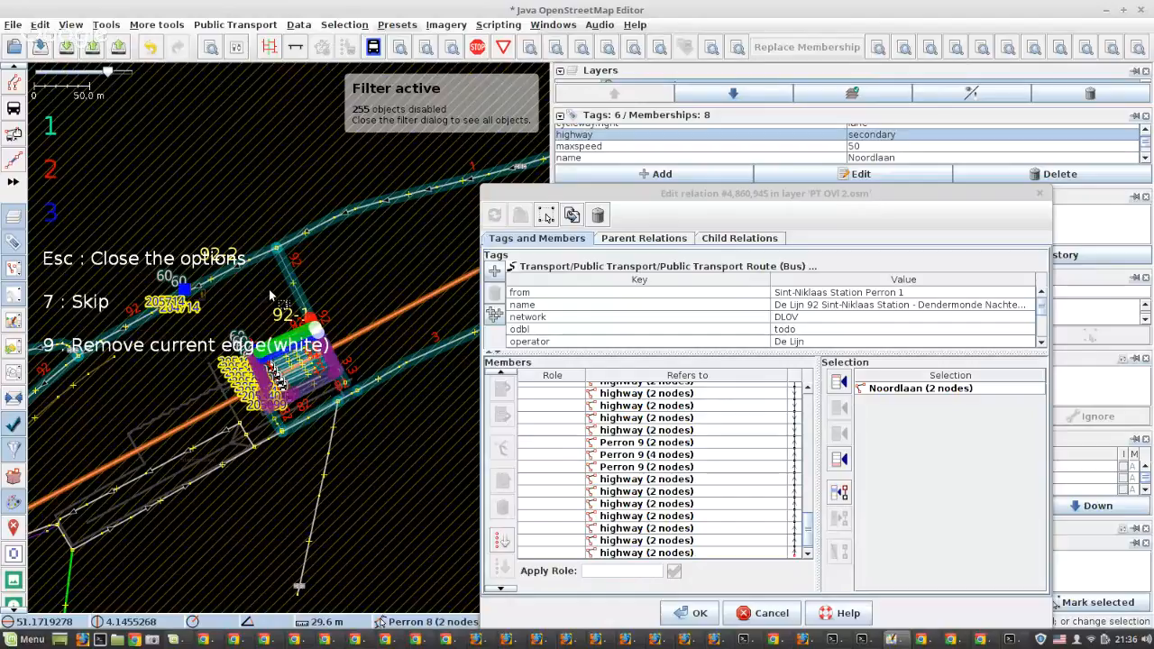
pyautogui.press('2')
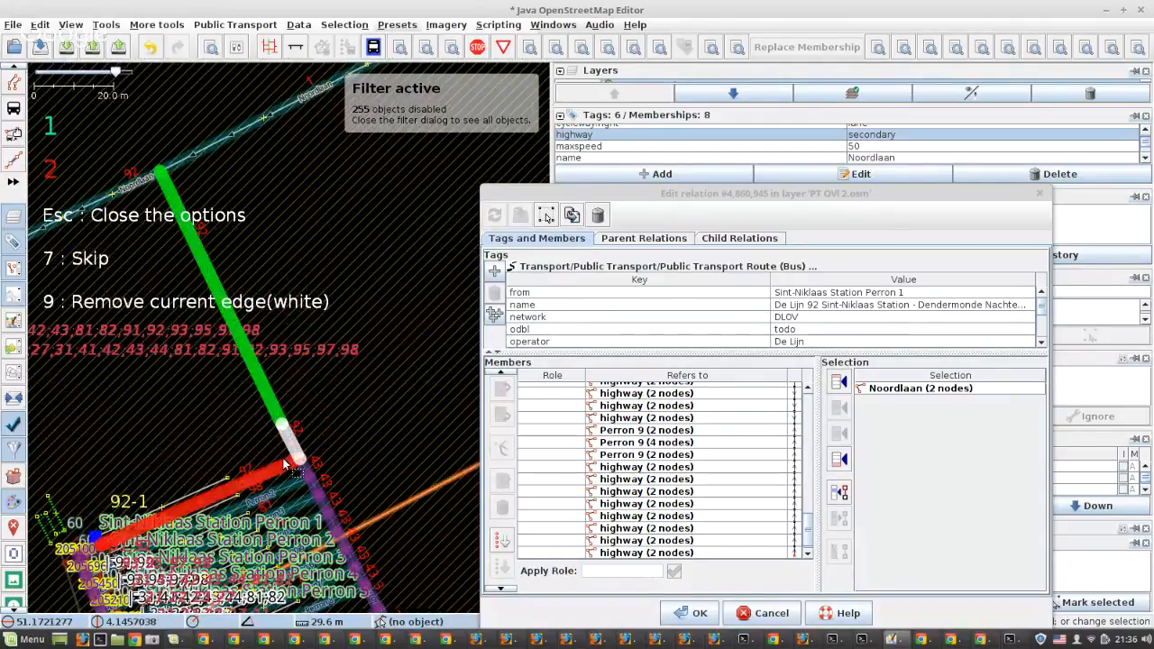
# Extend the route up the link to Noordlaan and along Noordlaan and Herdersstraat, turning south onto Driekoningenstraat
pyautogui.press('1')
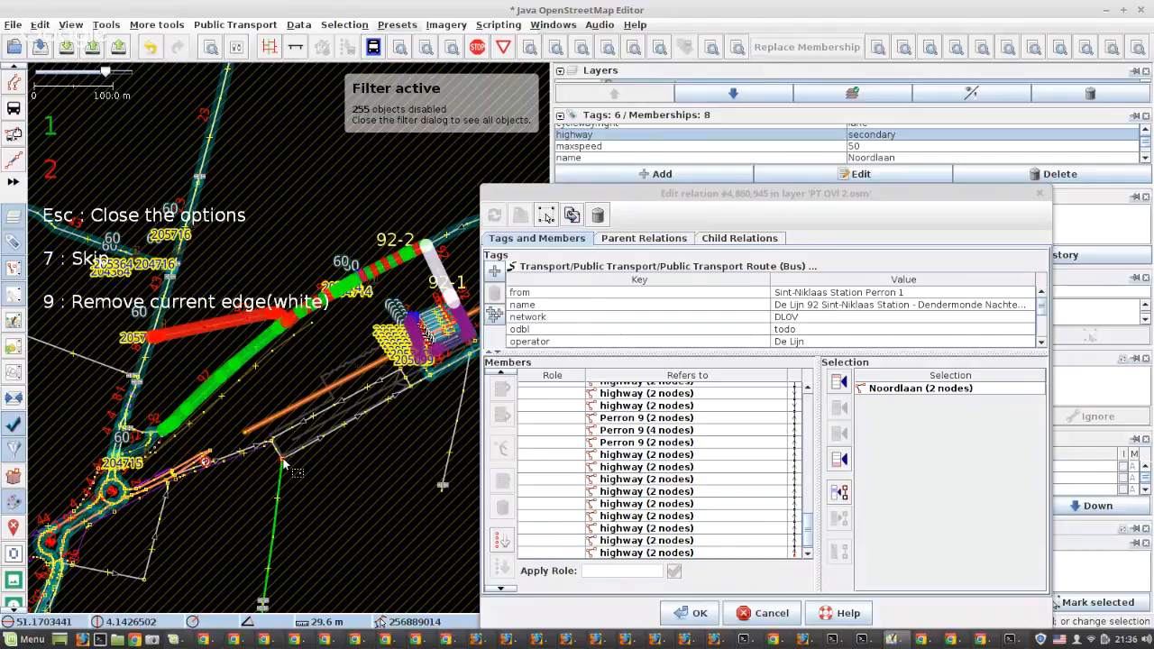
pyautogui.press('1')
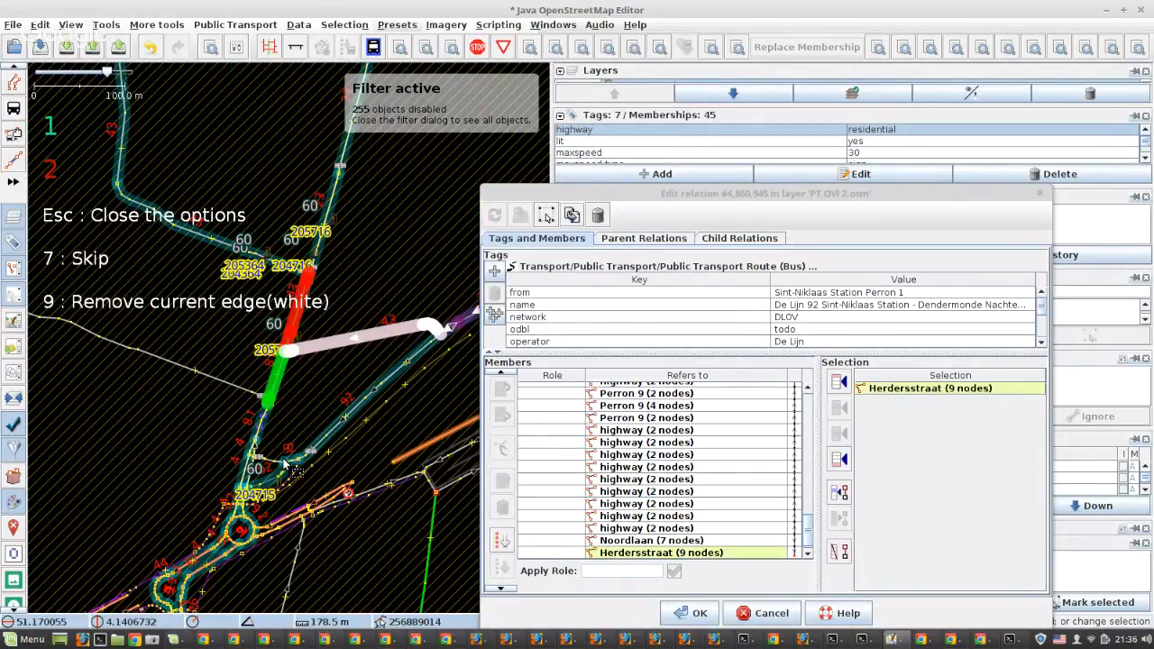
pyautogui.press('1')
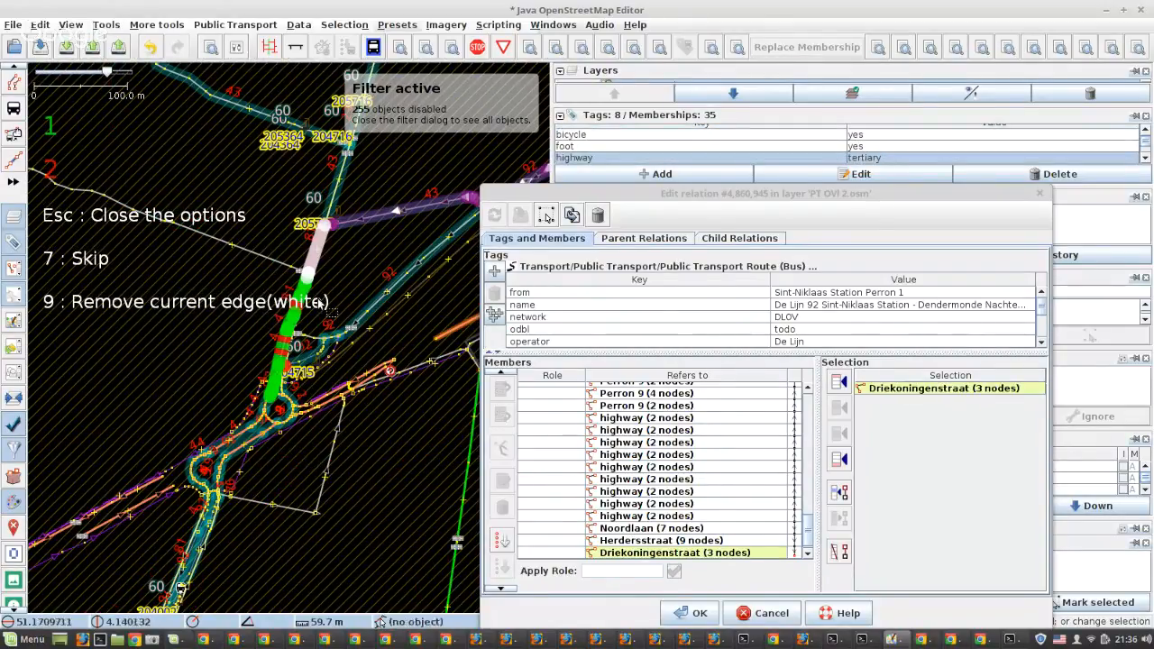
# Inspect the Driekoningenstraat junctions near Noordlaan and continue the route straight down Driekoningenstraat to the roundabout with green option 1
pyautogui.scroll(4, 314, 290)
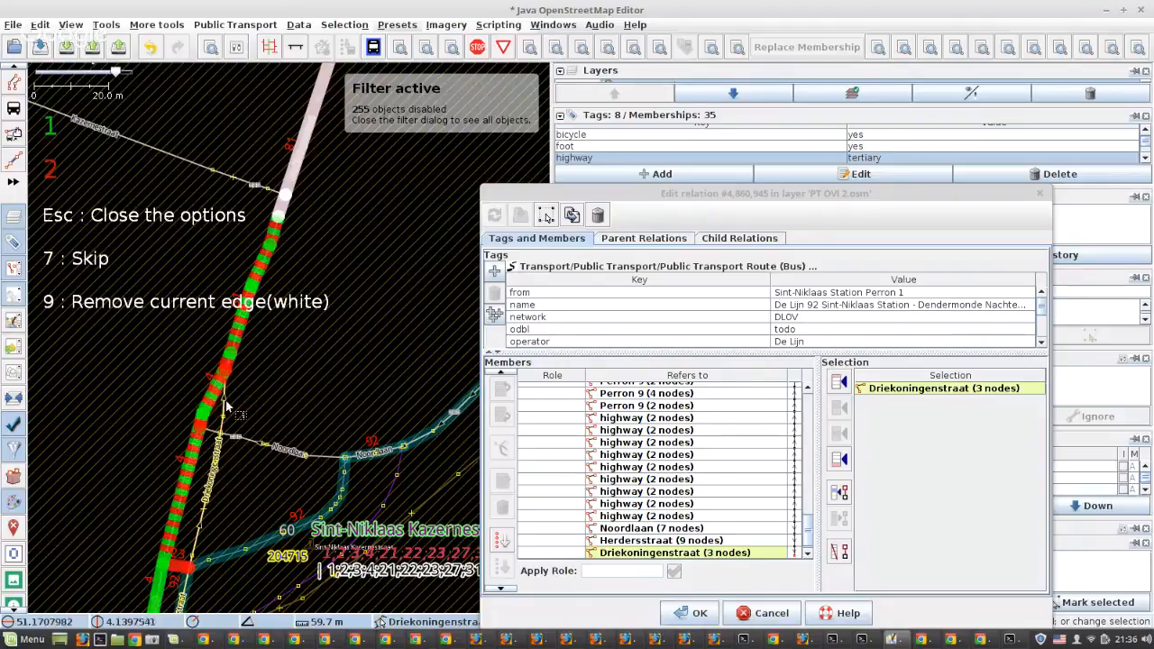
pyautogui.moveTo(222, 482); pyautogui.dragTo(291, 327)
pyautogui.scroll(1, 291, 327)
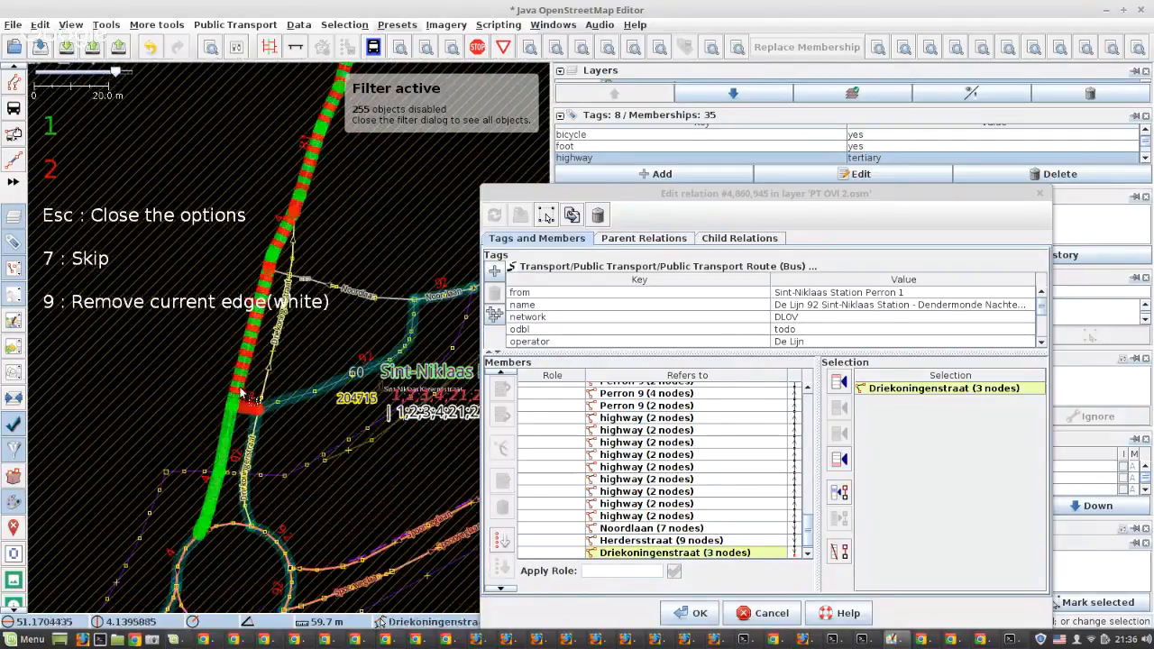
pyautogui.scroll(1, 296, 289)
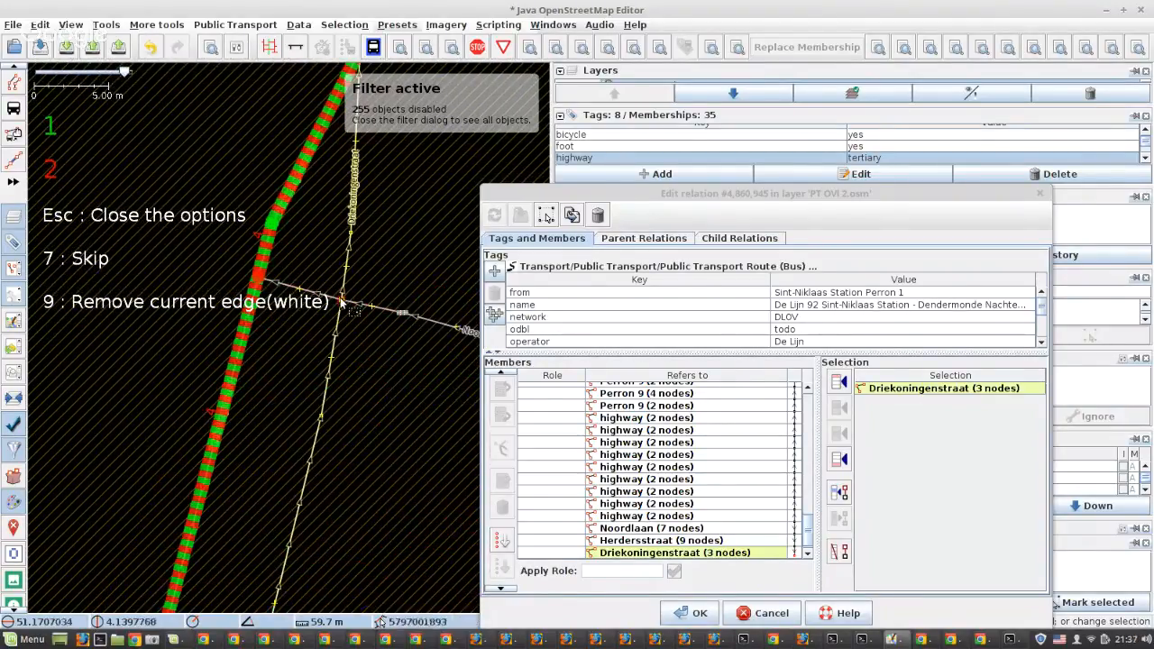
pyautogui.scroll(-1, 291, 275)
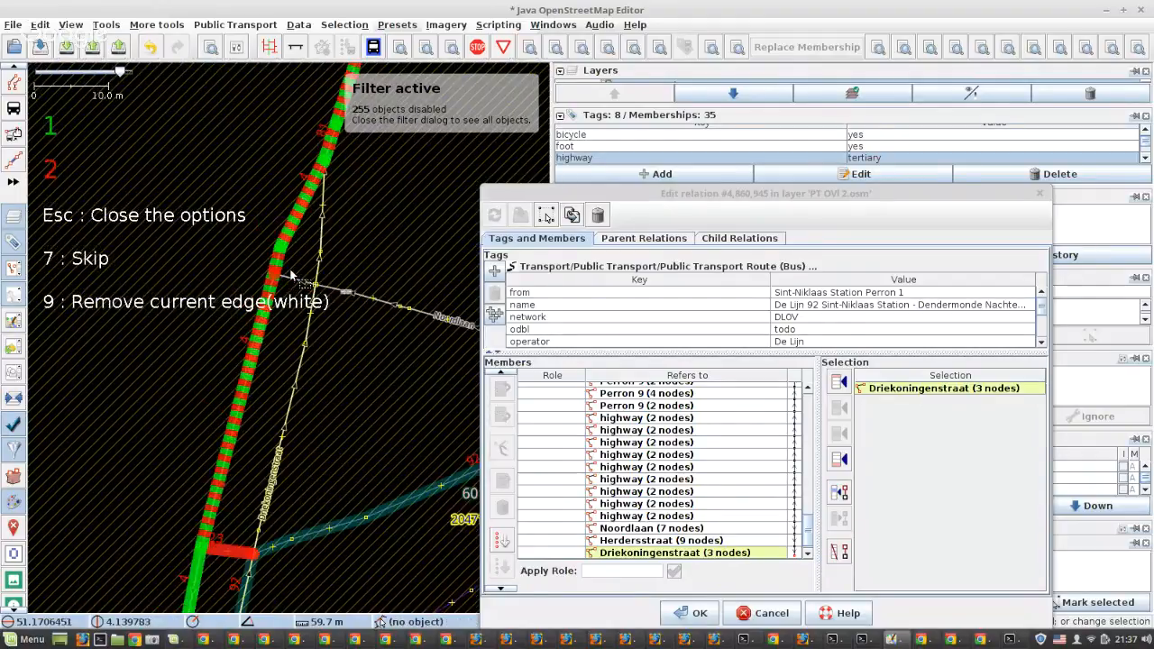
pyautogui.scroll(-1, 291, 275)
pyautogui.scroll(-2, 236, 338)
pyautogui.scroll(1, 227, 415)
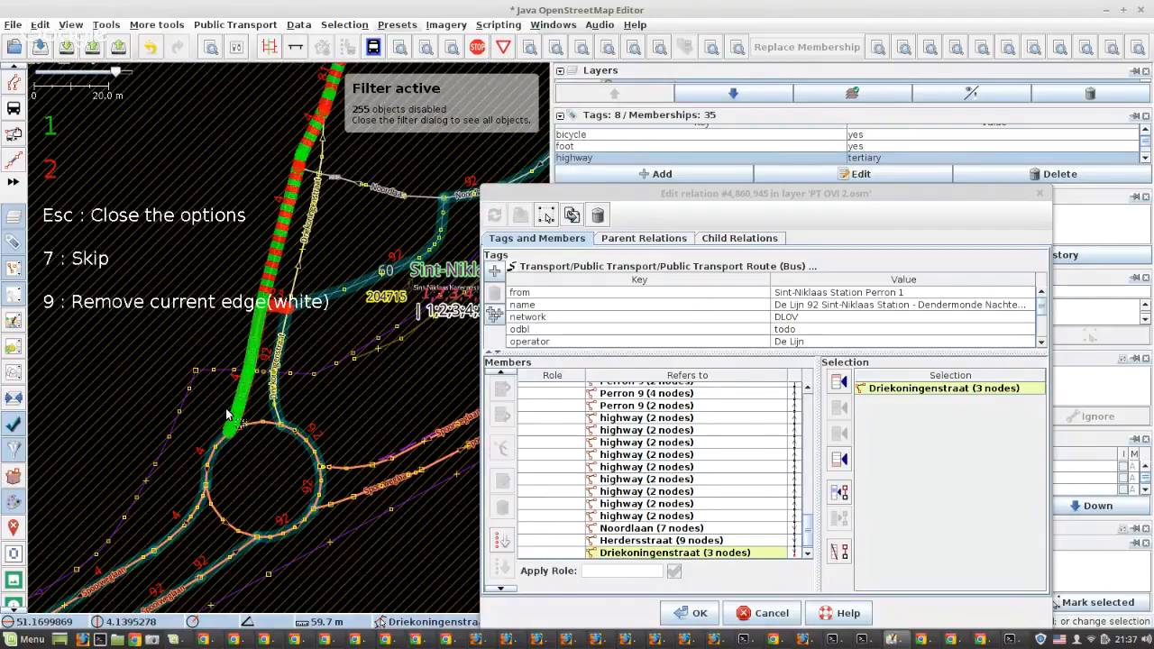
pyautogui.press('1')
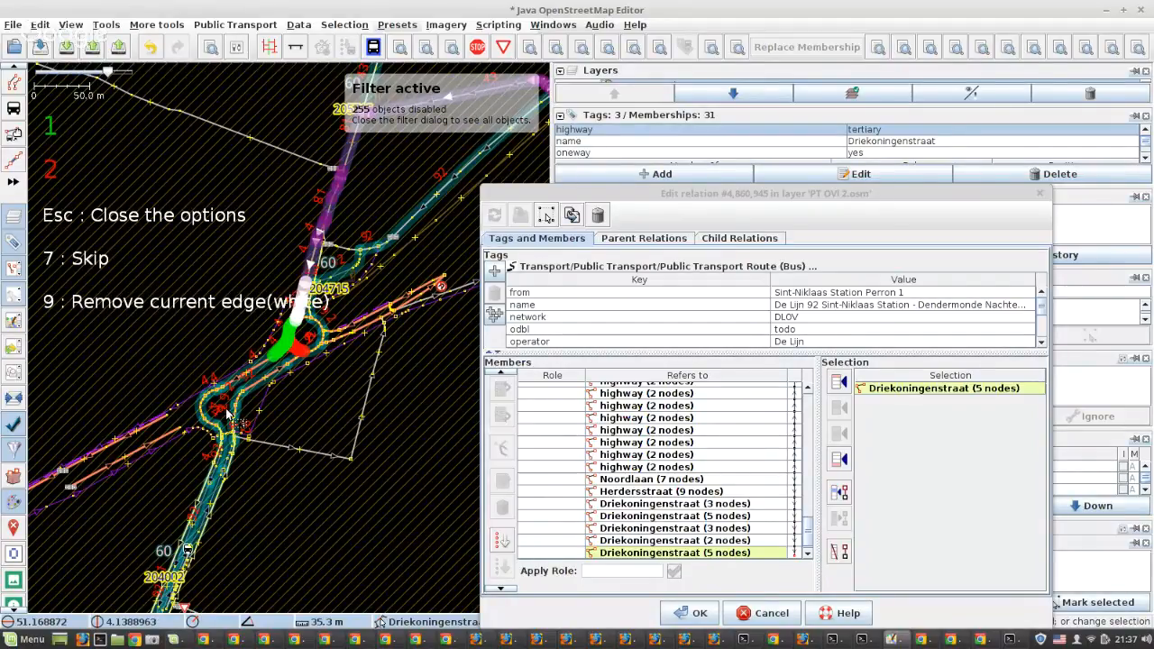
# View the remaining stops of the whole route and close the Routing Helper options at the roundabout
pyautogui.scroll(-5, 273, 341)
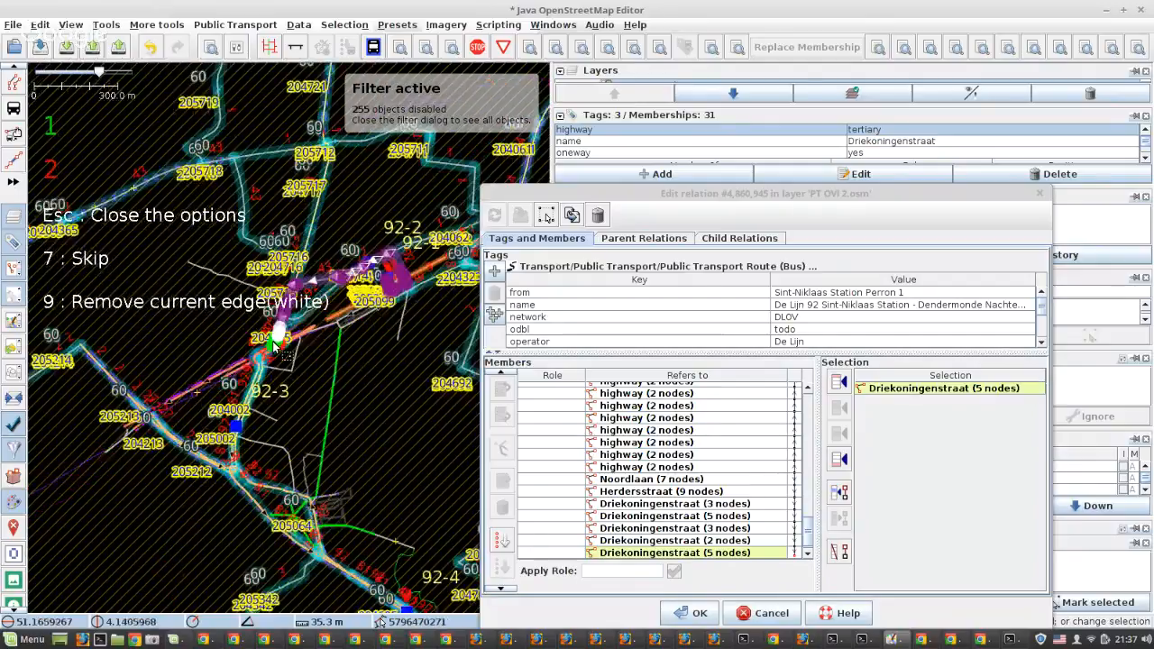
pyautogui.scroll(-2, 273, 342)
pyautogui.scroll(-3, 273, 361)
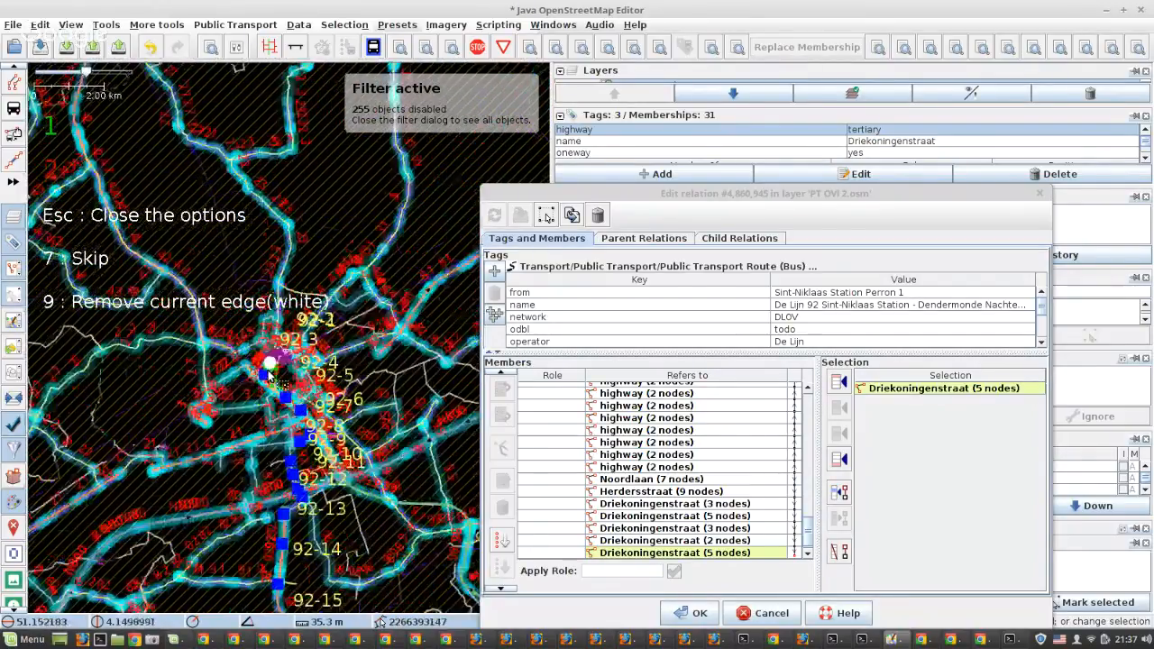
pyautogui.scroll(-2, 271, 372)
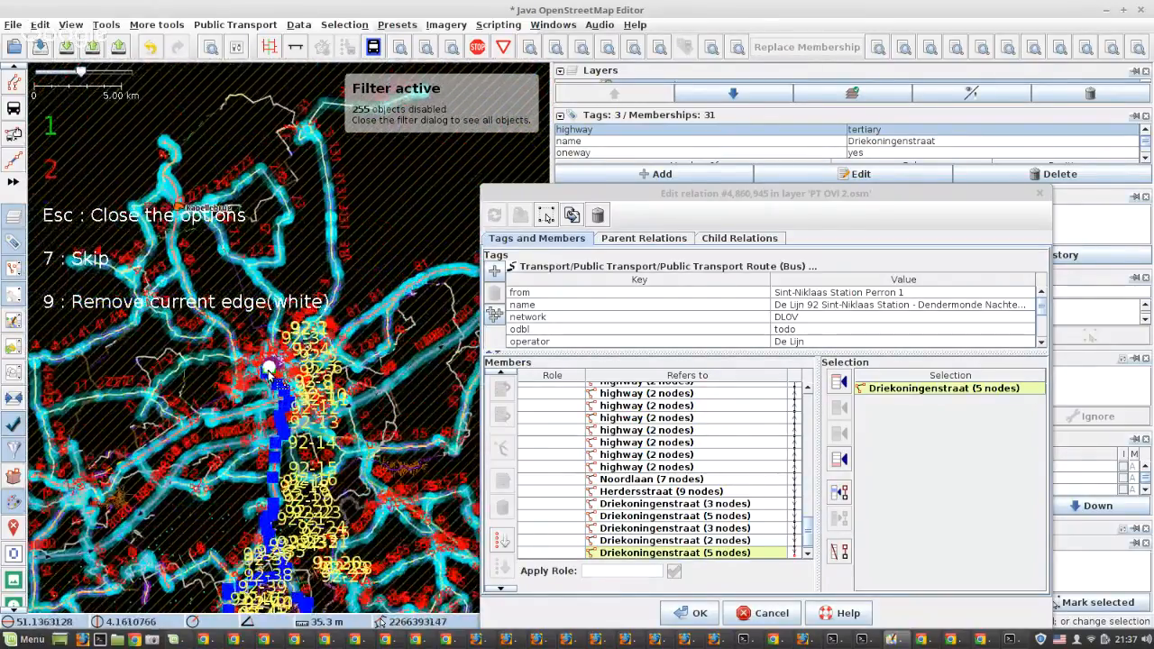
pyautogui.press('Escape')
# Insert the Zwaarveld way running past stops 92-21 and 92-22 before the final Noordlaan way in the relation's members
pyautogui.scroll(3, 216, 433)
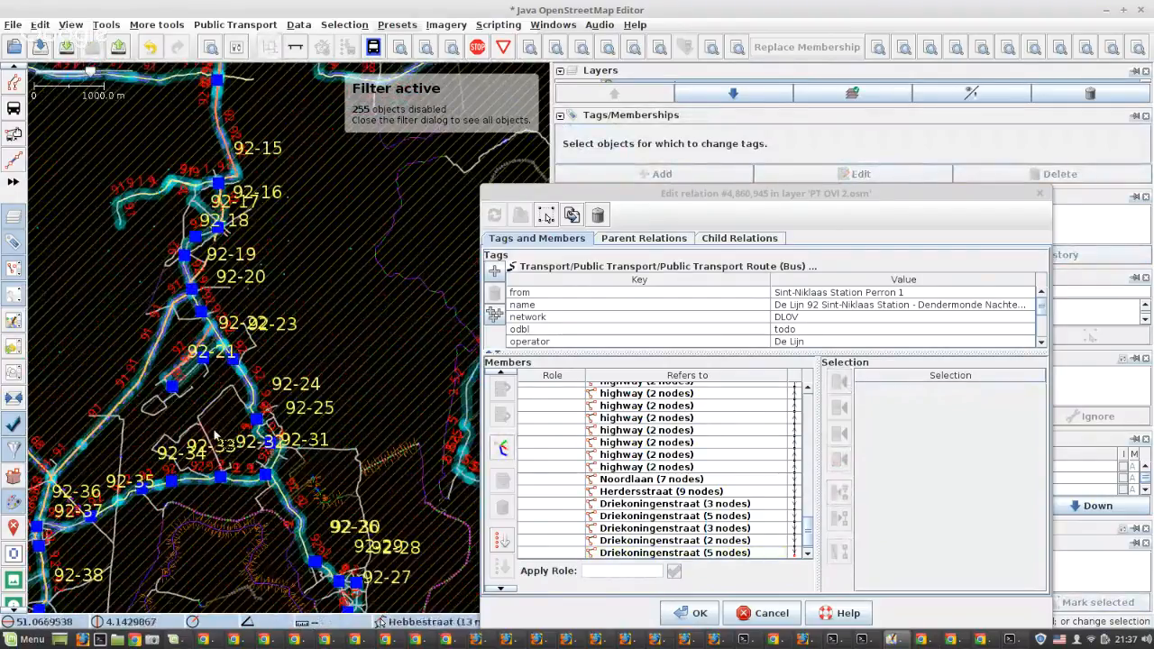
pyautogui.scroll(4, 184, 379)
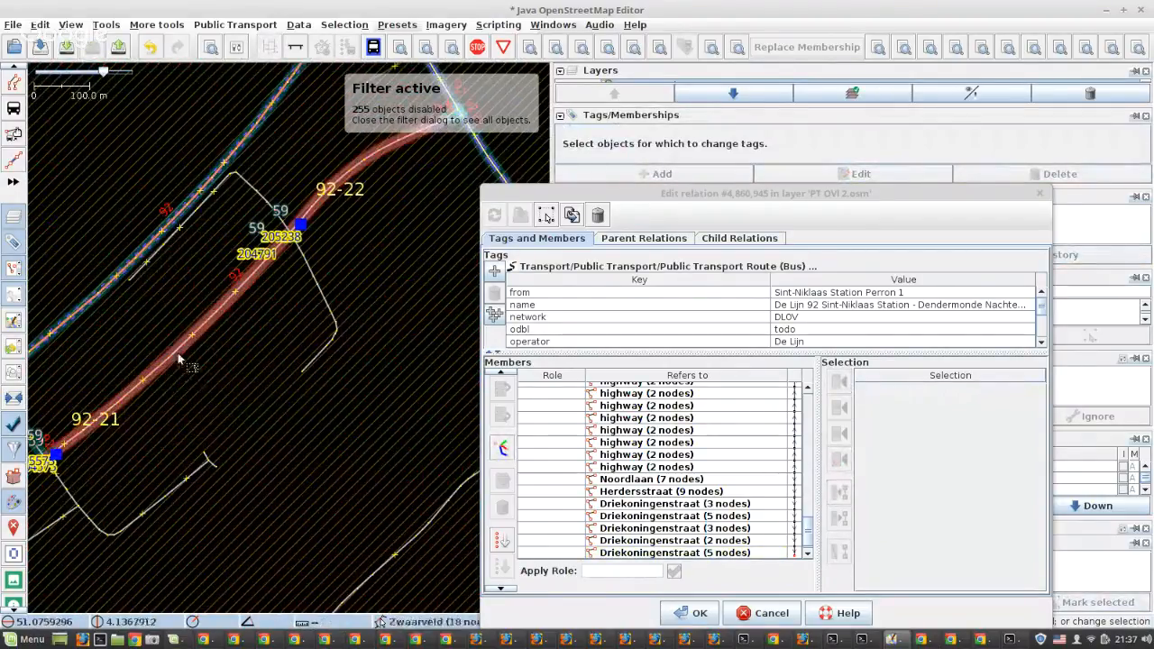
pyautogui.click(178, 354)
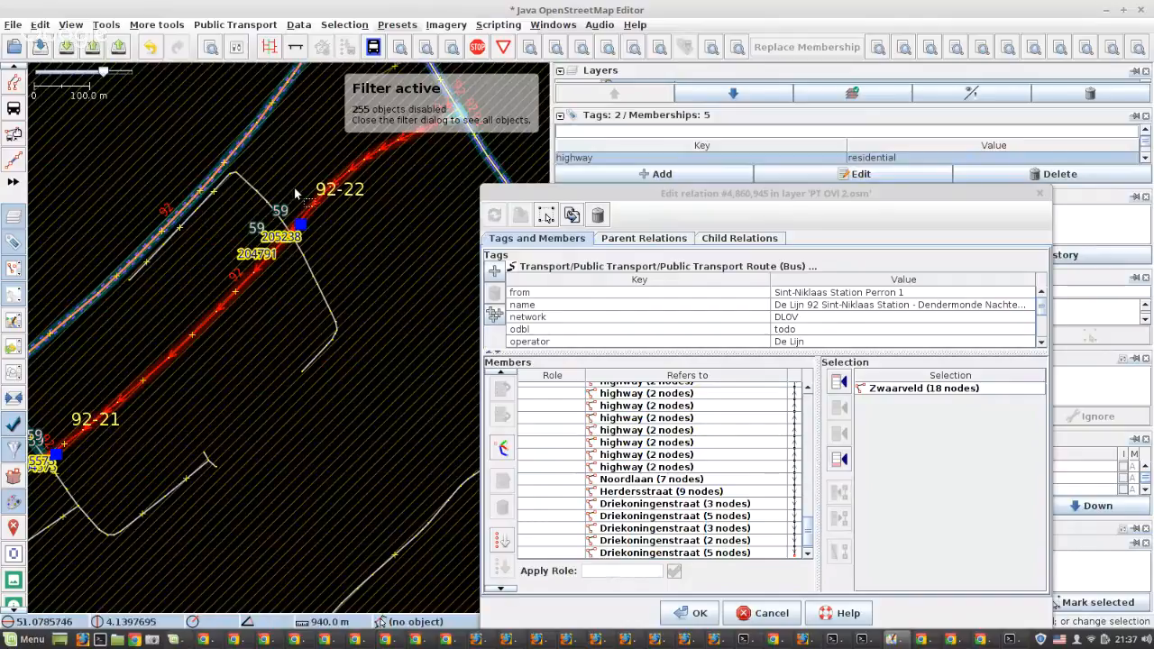
pyautogui.scroll(4, 295, 203)
pyautogui.scroll(-4, 302, 225)
pyautogui.scroll(-1, 767, 478)
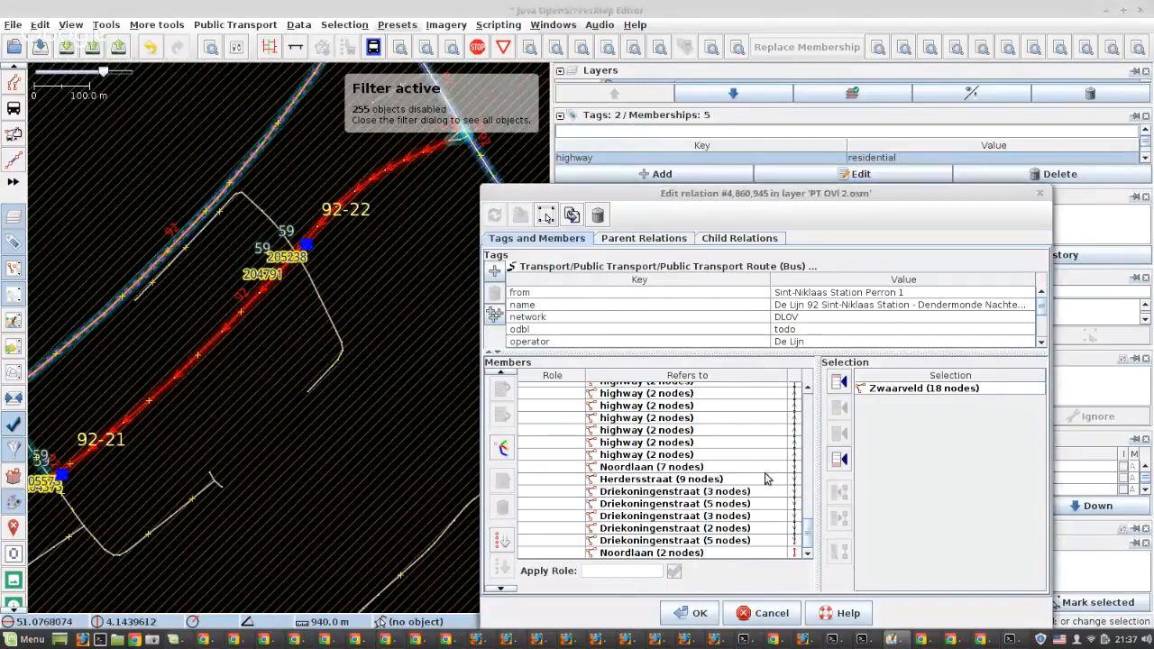
pyautogui.scroll(10, 766, 479)
pyautogui.scroll(5, 767, 479)
pyautogui.scroll(-15, 767, 479)
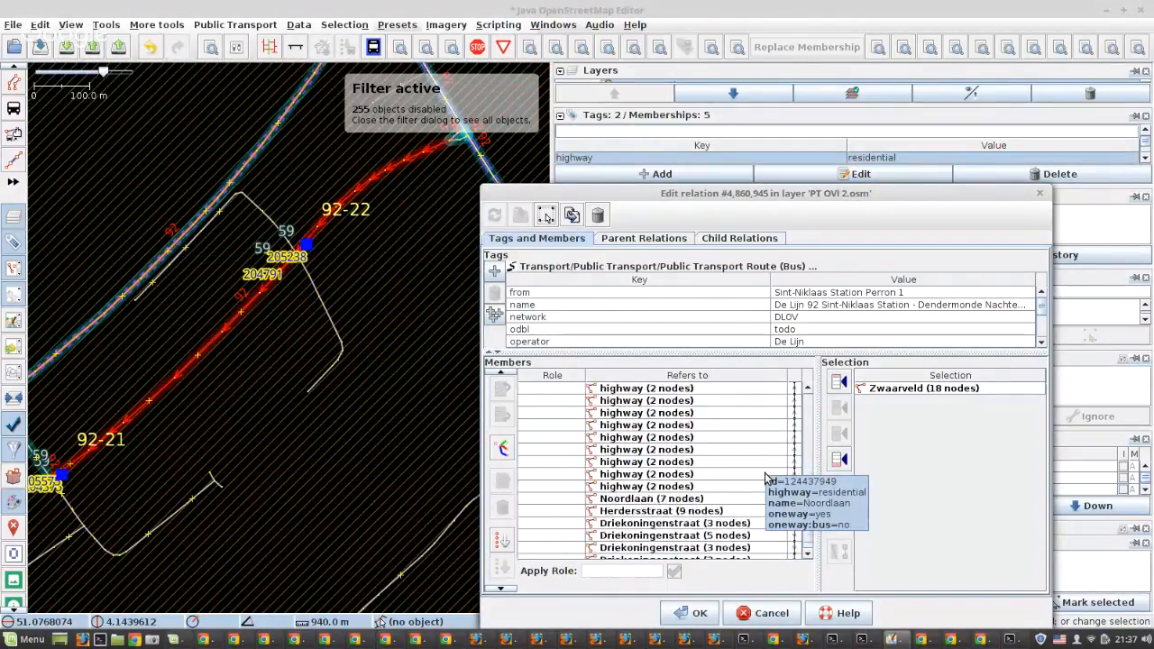
pyautogui.click(756, 551)
pyautogui.click(838, 408)
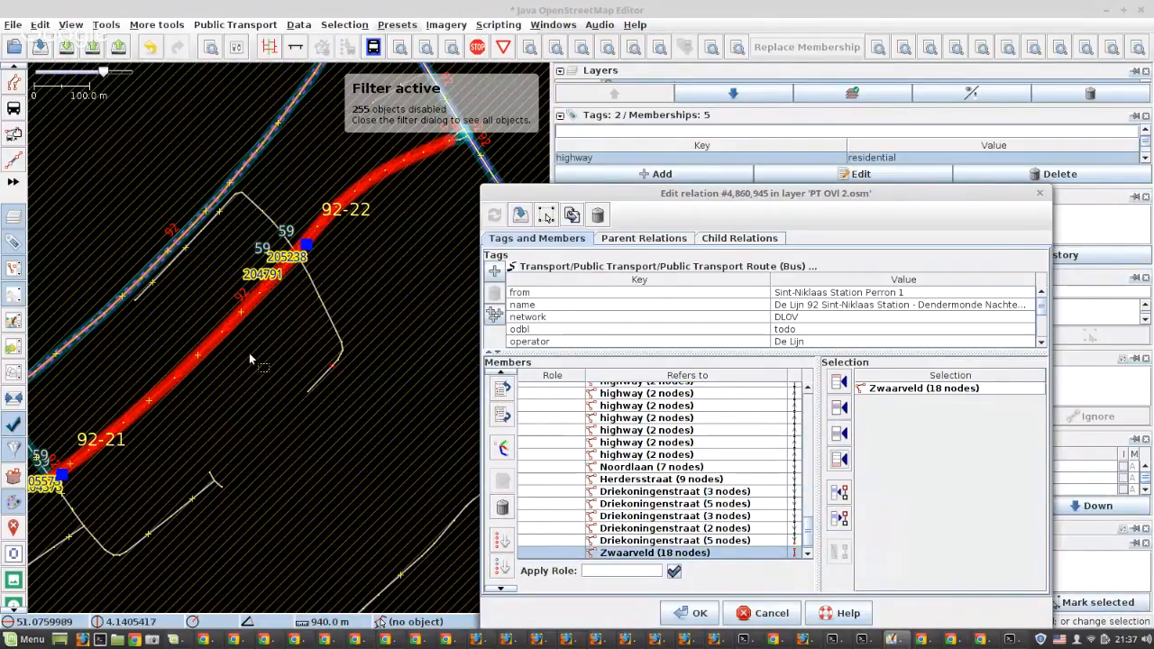
# Insert the Baasrodeveerstraat way leading south from stop 92-29 after Zwaarveld in the relation's members
pyautogui.scroll(-2, 249, 352)
pyautogui.scroll(-3, 249, 358)
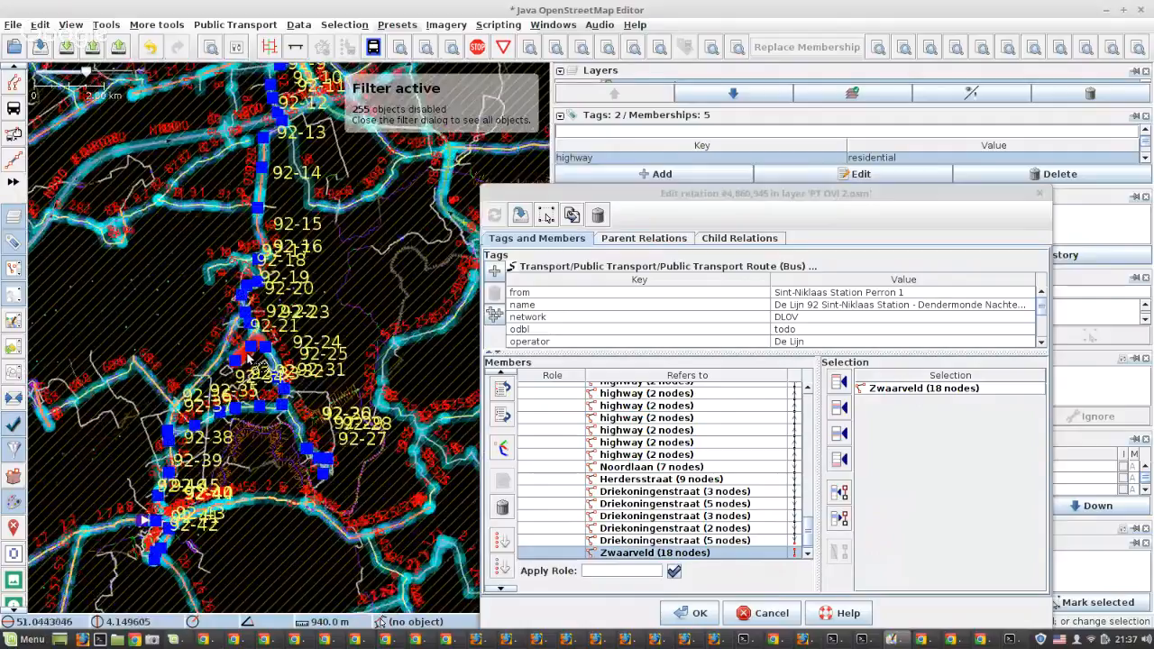
pyautogui.scroll(6, 270, 419)
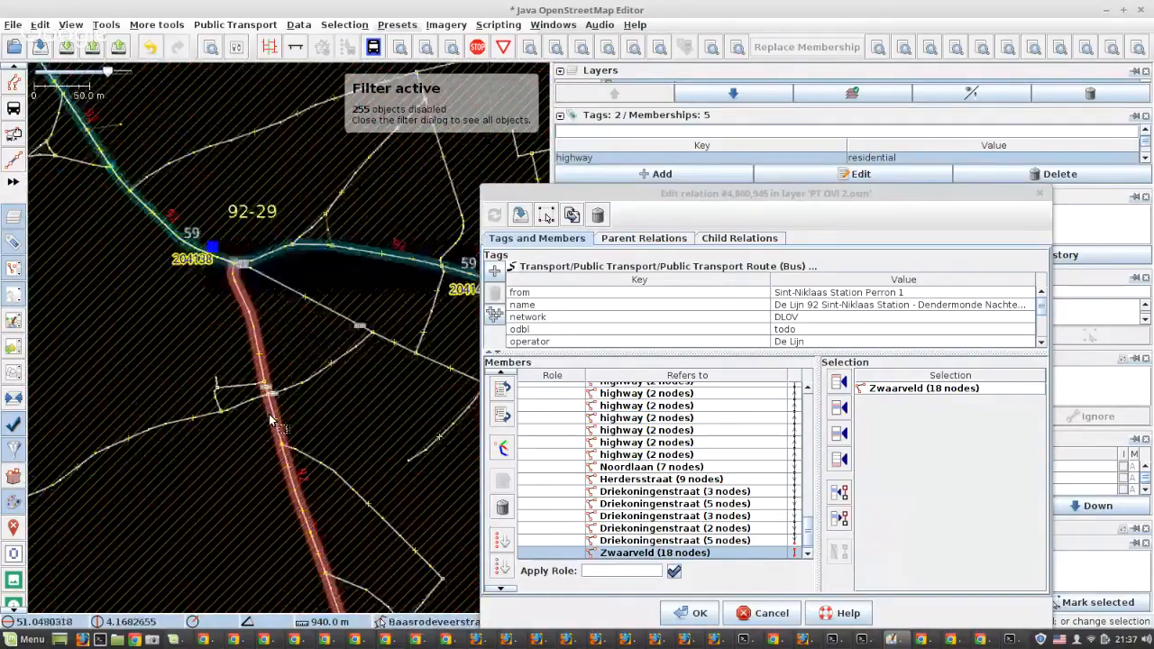
pyautogui.scroll(1, 270, 420)
pyautogui.click(281, 416)
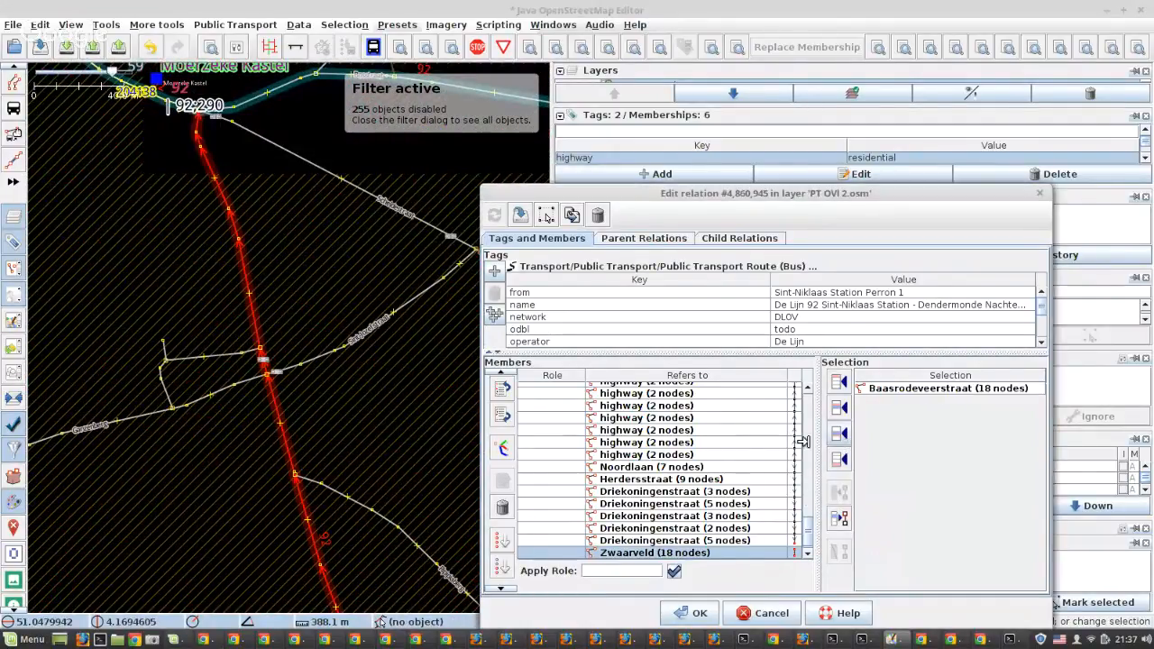
pyautogui.click(839, 434)
# Examine the final part of the route near Dendermonde, particularly stops 92-45 and 92-46 along Noordlaan
pyautogui.scroll(-3, 351, 337)
pyautogui.scroll(-3, 352, 339)
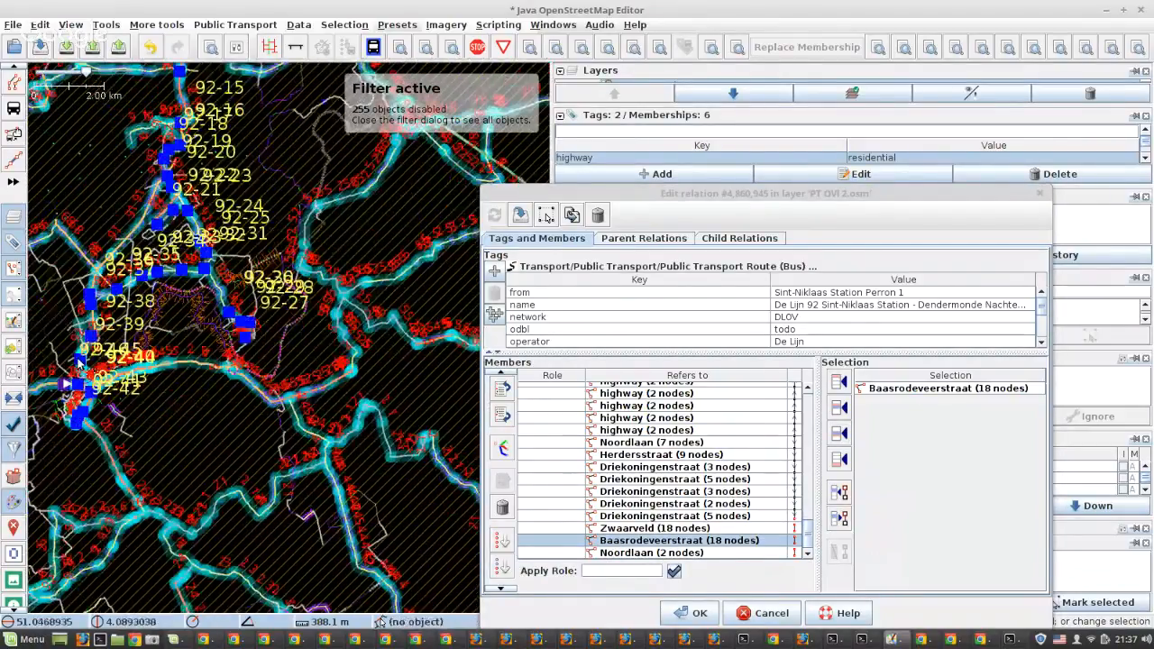
pyautogui.scroll(2, 79, 362)
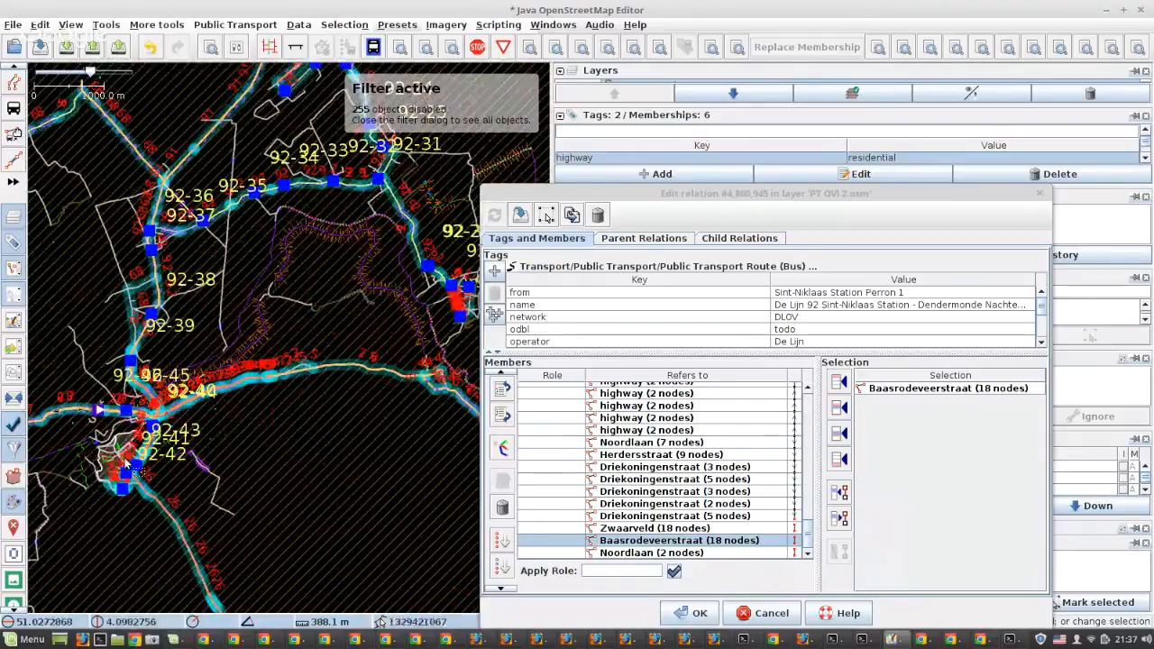
pyautogui.scroll(2, 125, 464)
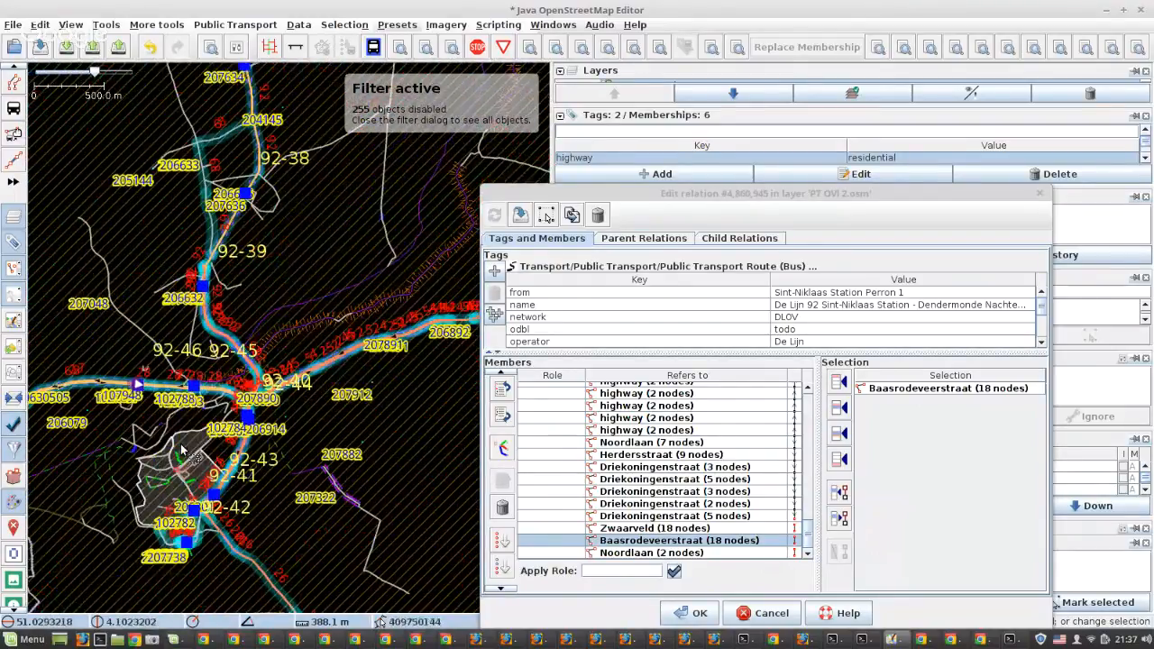
pyautogui.scroll(3, 151, 372)
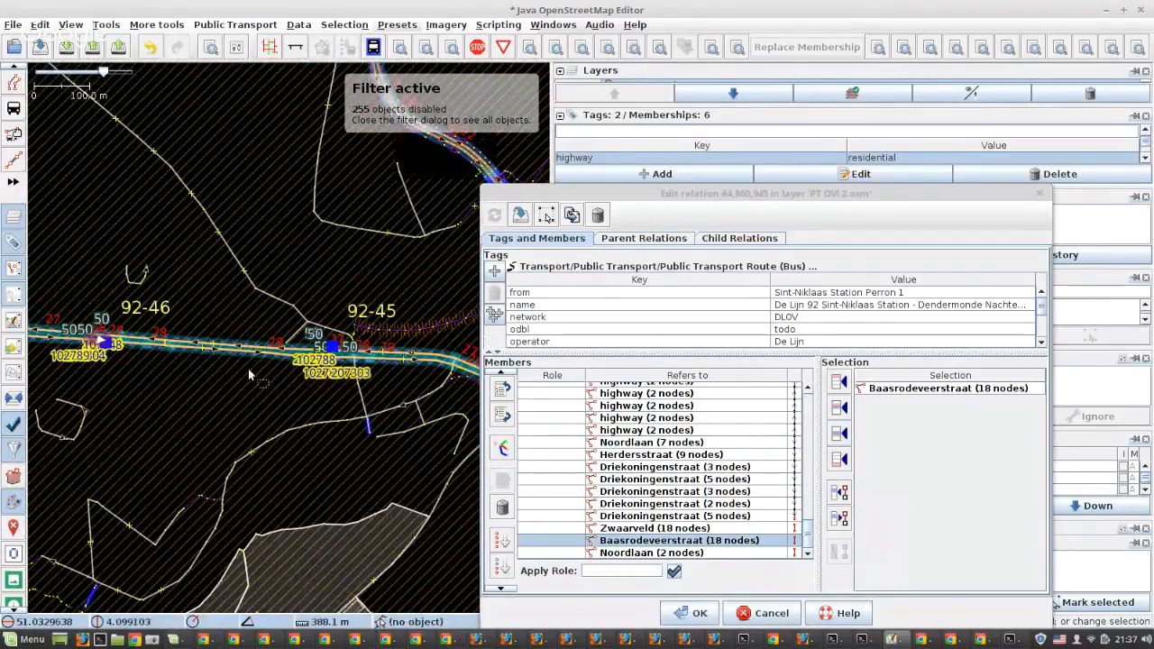
pyautogui.scroll(2, 322, 362)
pyautogui.scroll(-2, 350, 363)
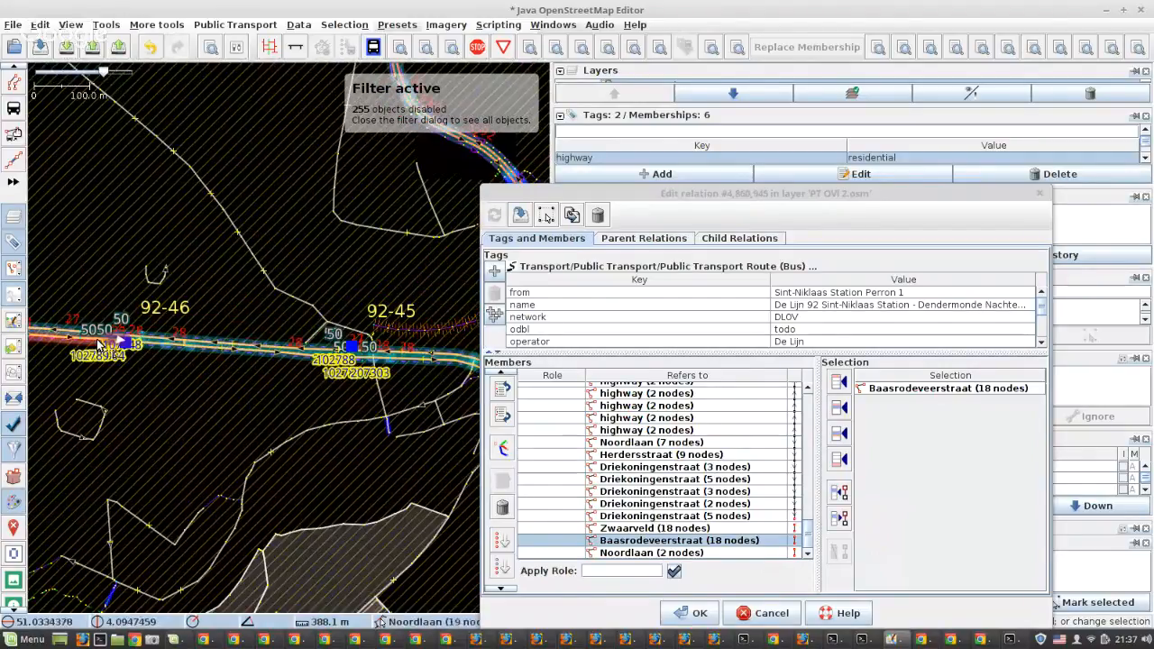
pyautogui.scroll(1, 135, 342)
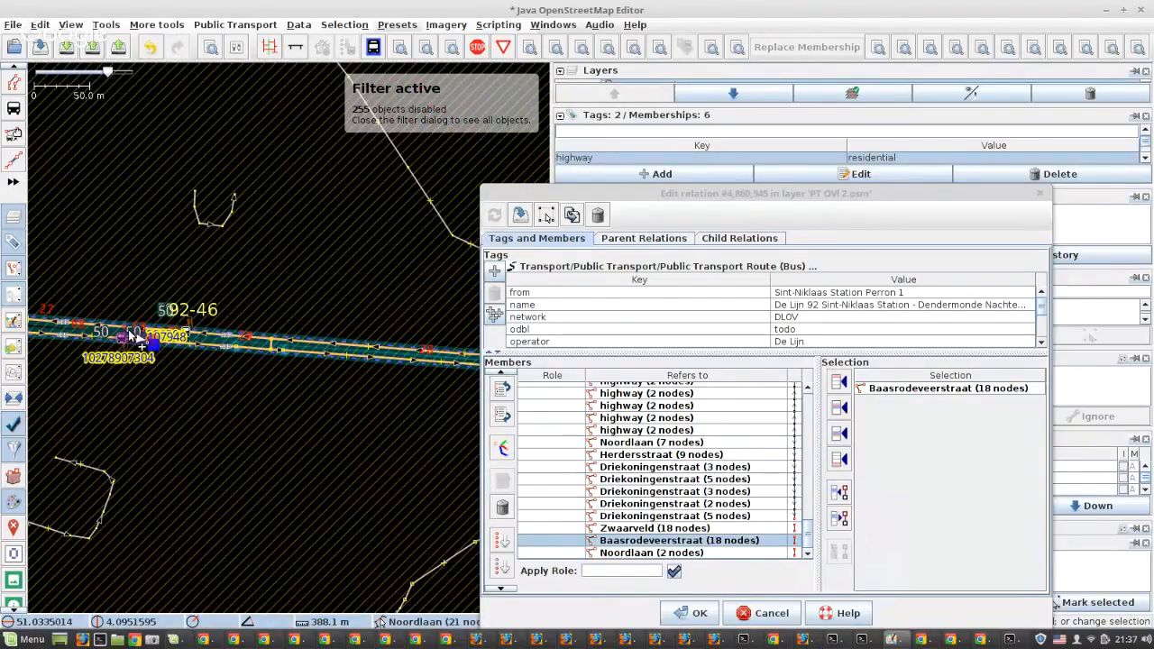
pyautogui.scroll(-2, 129, 333)
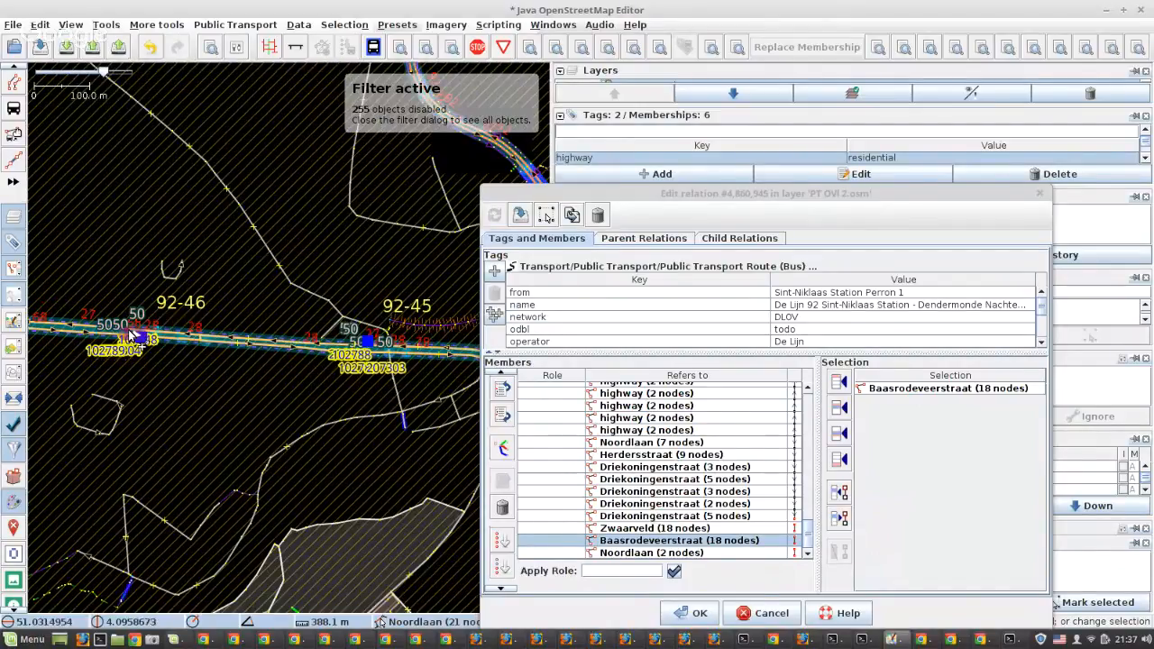
# Insert the three-node Geldroplaan way at stop 92-41 after Baasrodeveerstraat in the relation's members
pyautogui.scroll(-1, 130, 333)
pyautogui.scroll(3, 172, 442)
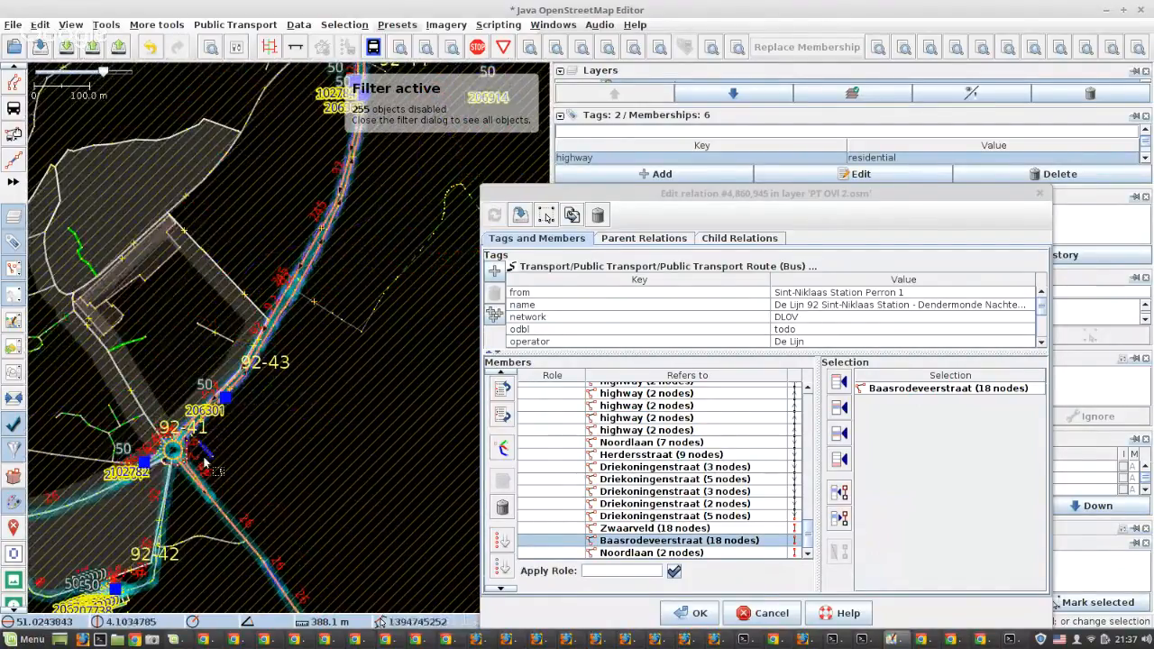
pyautogui.scroll(3, 147, 484)
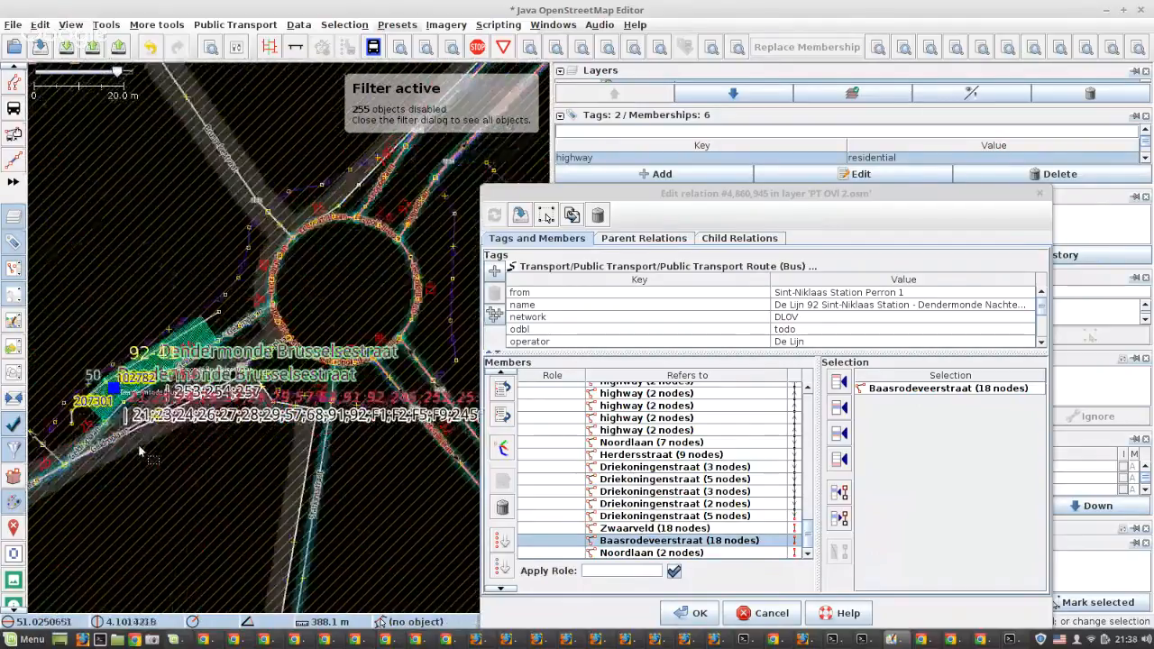
pyautogui.click(88, 386)
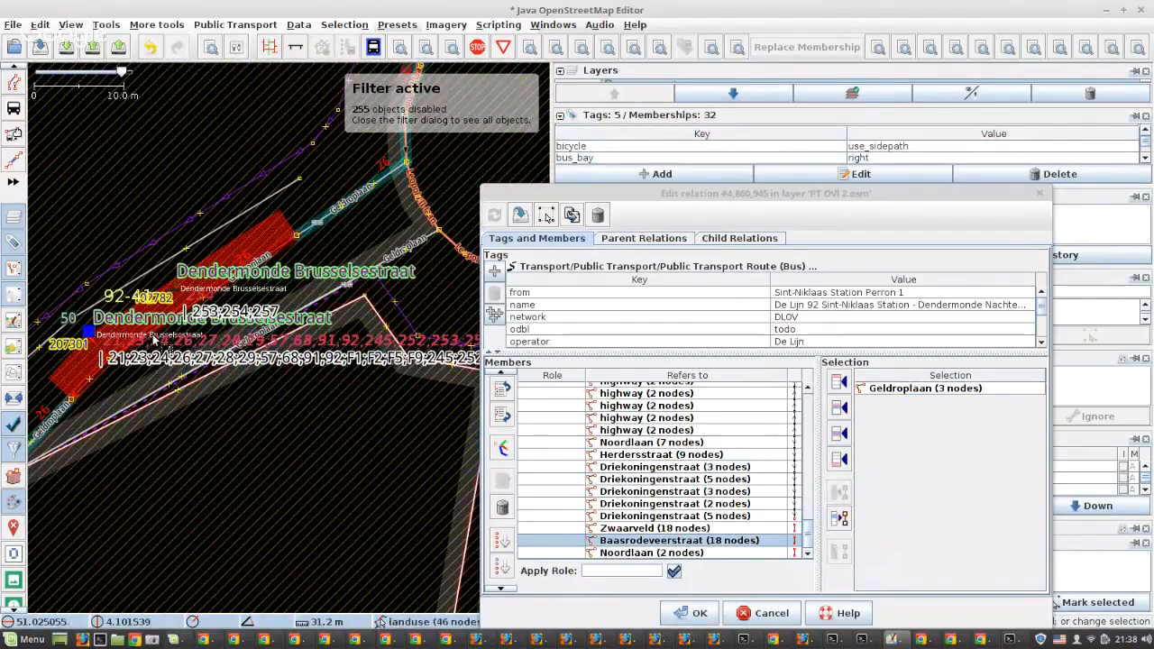
pyautogui.scroll(-5, 158, 347)
pyautogui.scroll(-2, 159, 347)
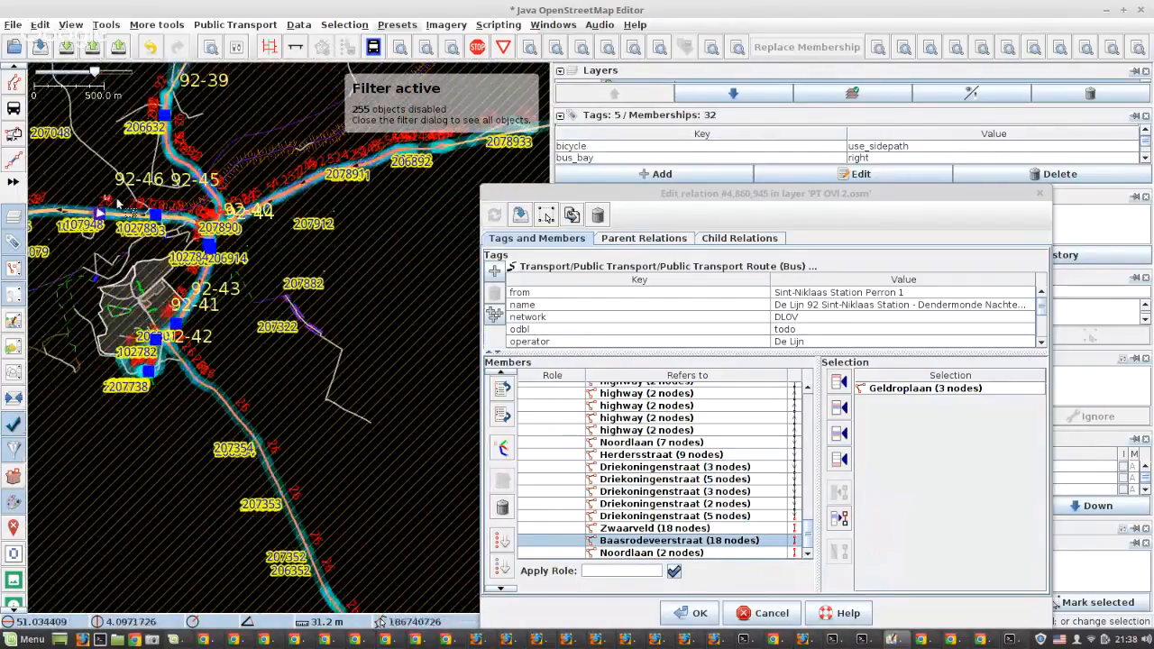
pyautogui.click(836, 436)
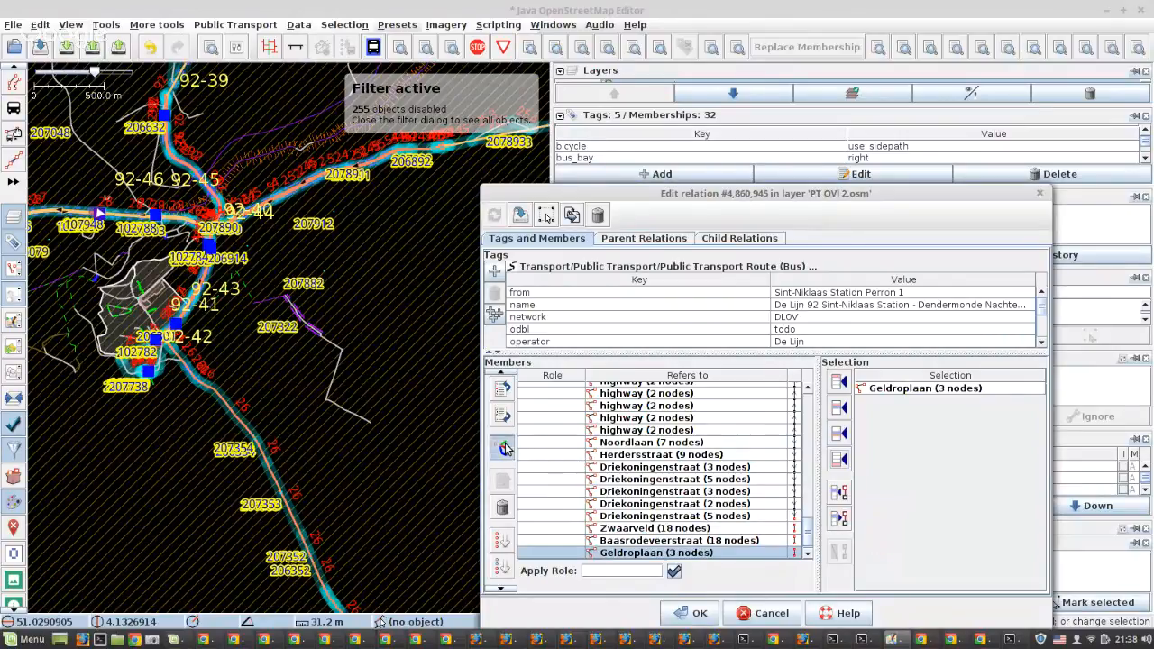
# Start the Routing Helper at the gap after Driekoningenstraat and switch to solutions based on other route relations
pyautogui.click(505, 447)
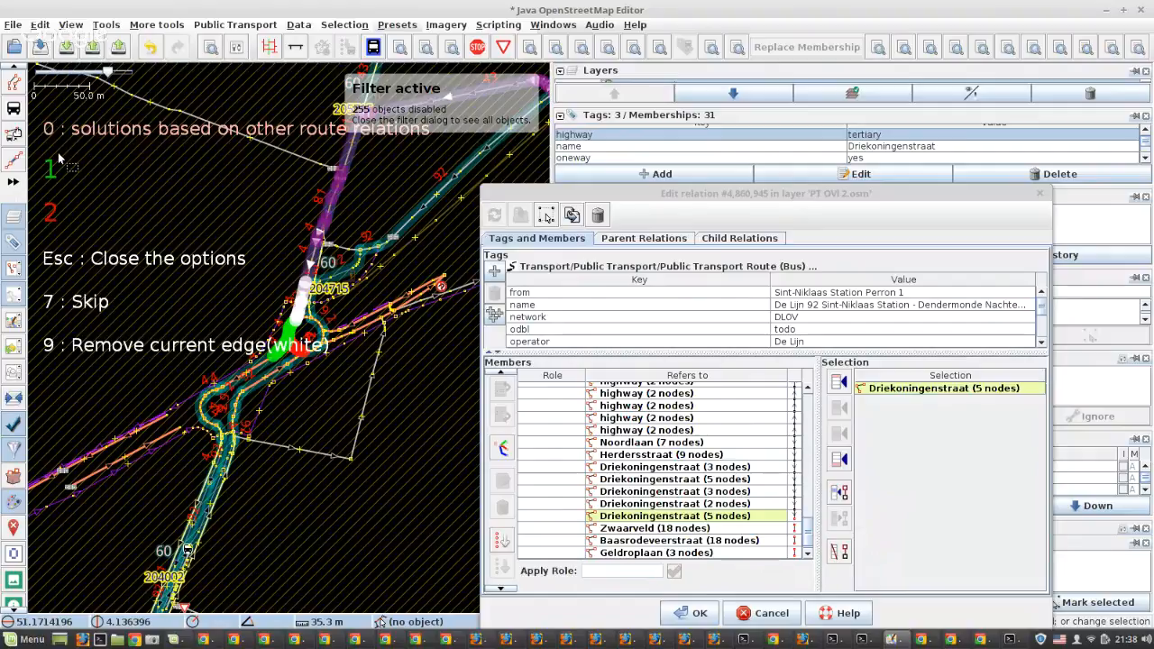
pyautogui.press('1')
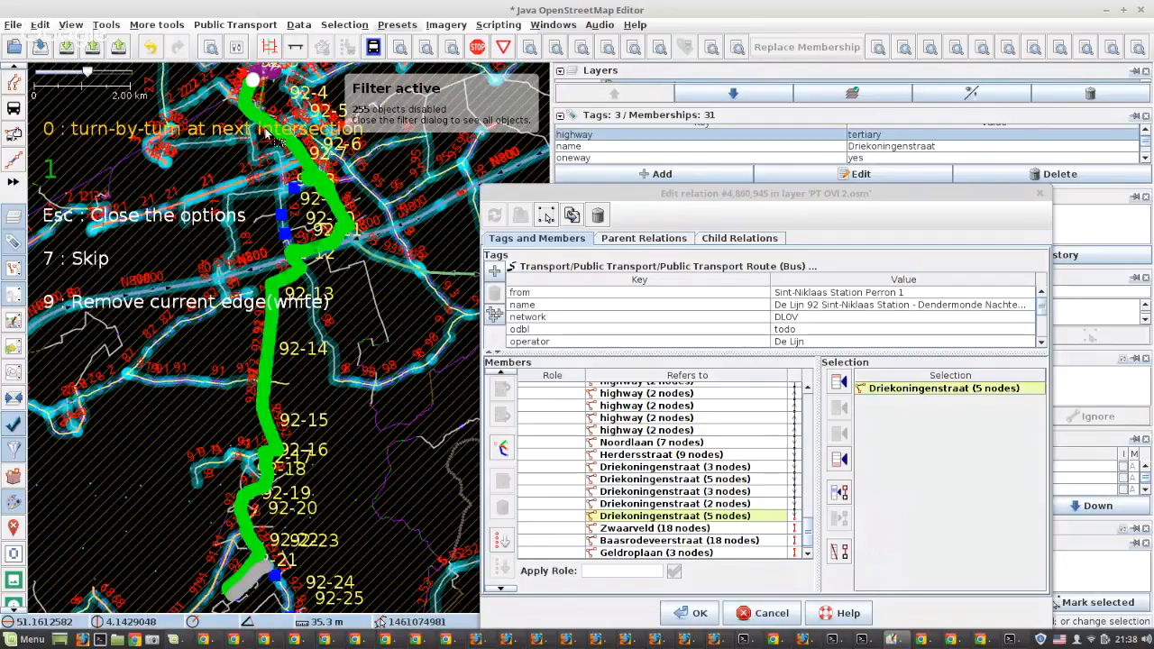
# Check the proposed route from Driekoningenstraat past stops 92-4 to 92-20 and accept green option 1 up to Zwaarveld
pyautogui.scroll(-2, 264, 134)
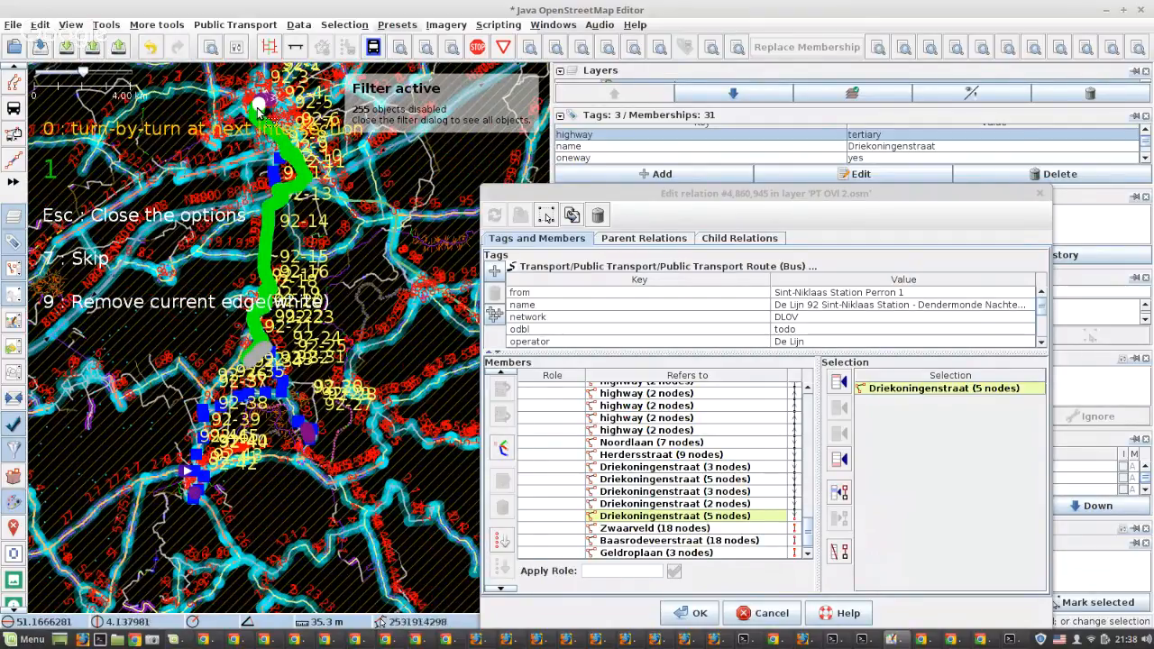
pyautogui.scroll(4, 258, 106)
pyautogui.scroll(3, 263, 135)
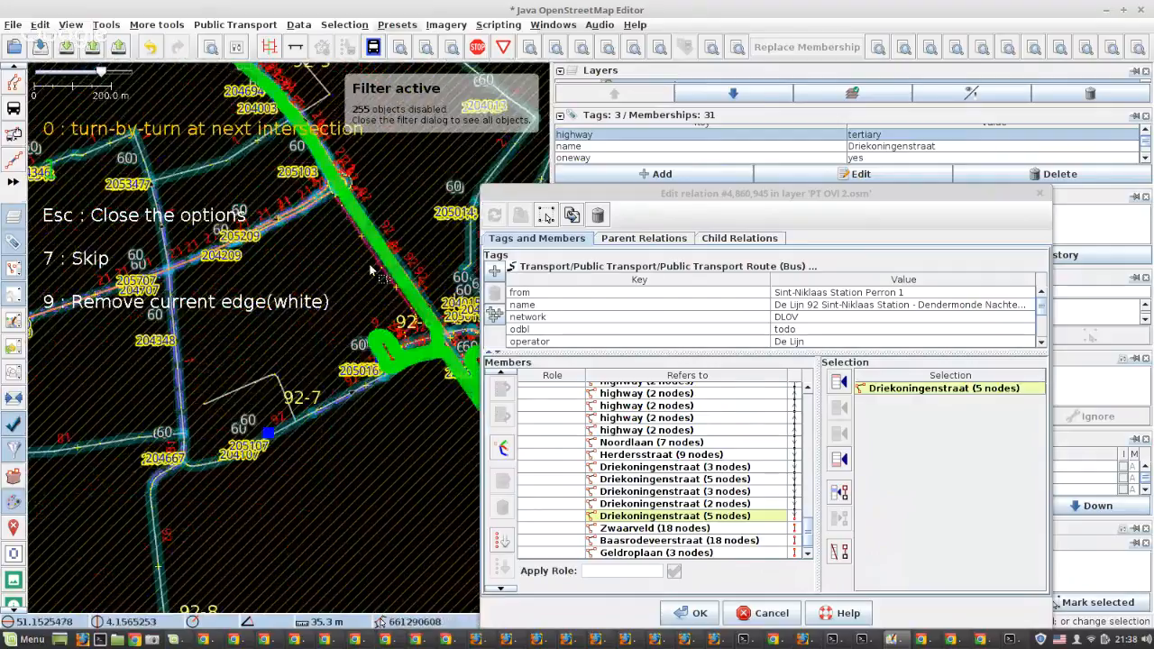
pyautogui.scroll(-2, 347, 270)
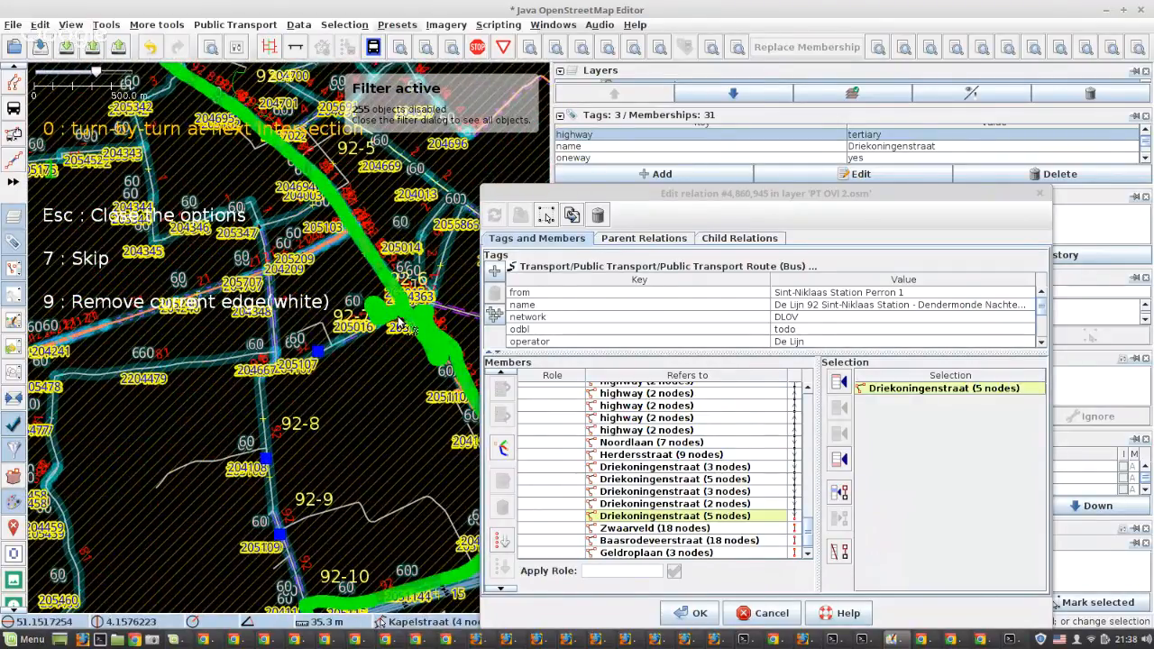
pyautogui.scroll(-2, 400, 323)
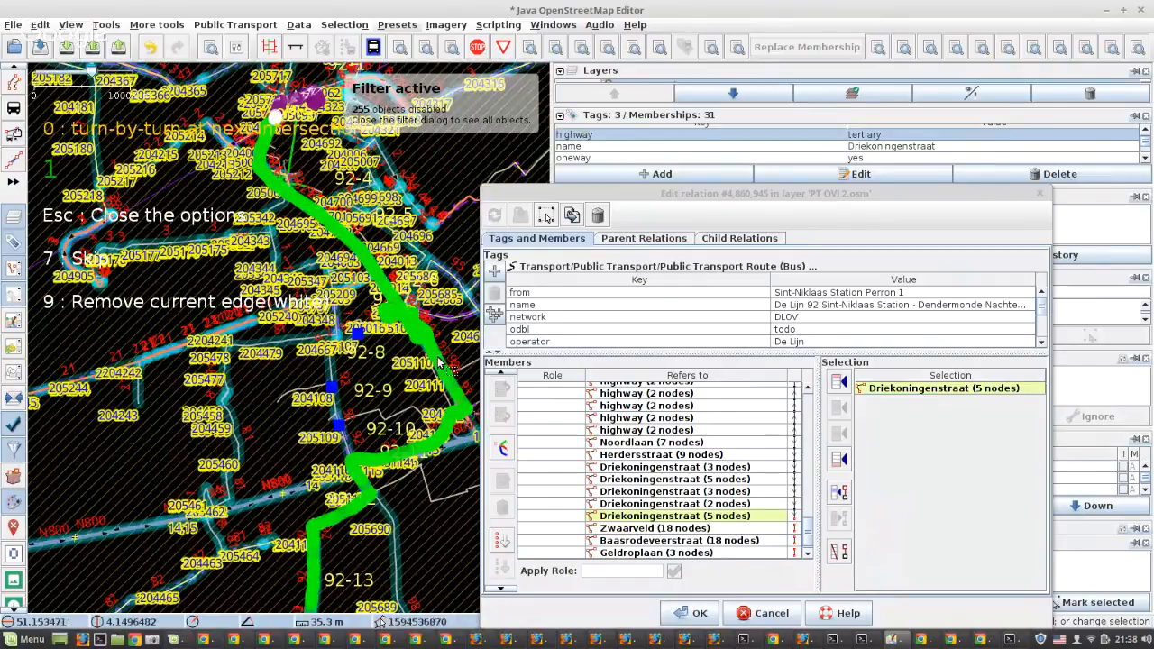
pyautogui.moveTo(297, 318); pyautogui.dragTo(268, 205)
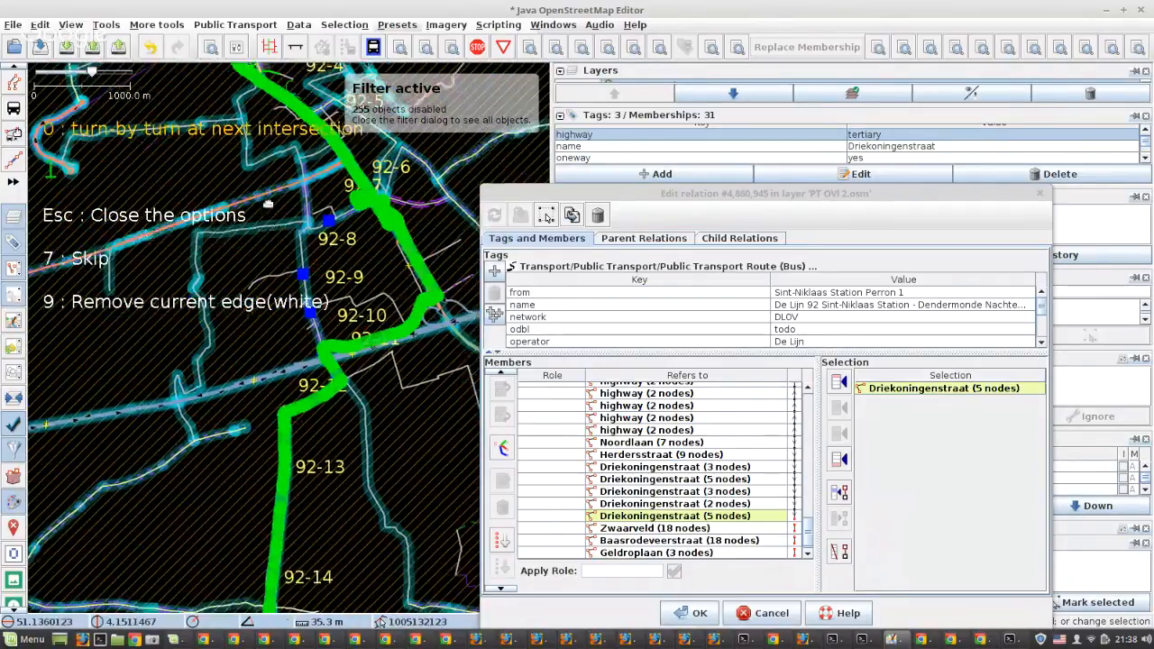
pyautogui.scroll(-4, 268, 205)
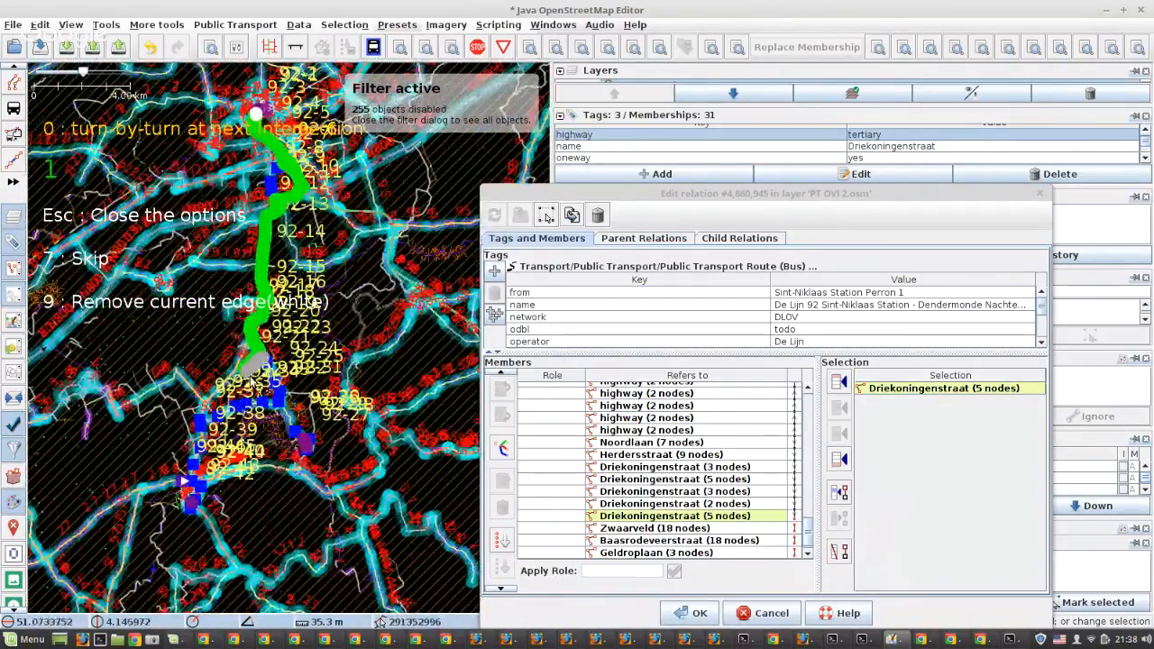
pyautogui.scroll(8, 244, 365)
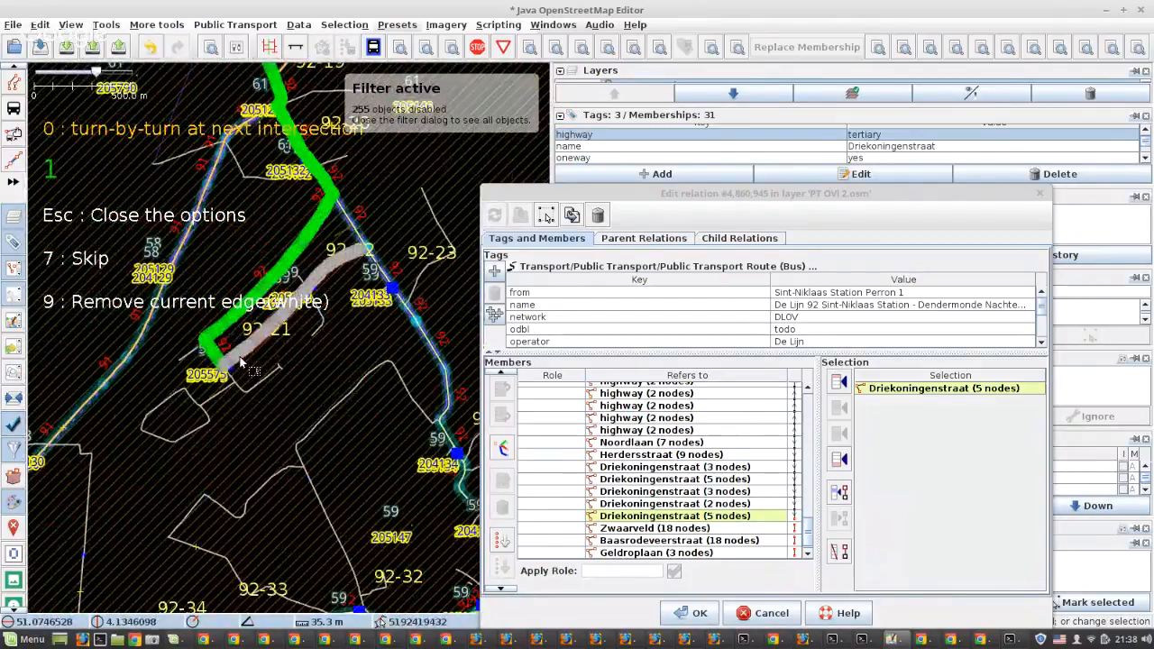
pyautogui.scroll(-3, 242, 362)
pyautogui.scroll(-3, 252, 347)
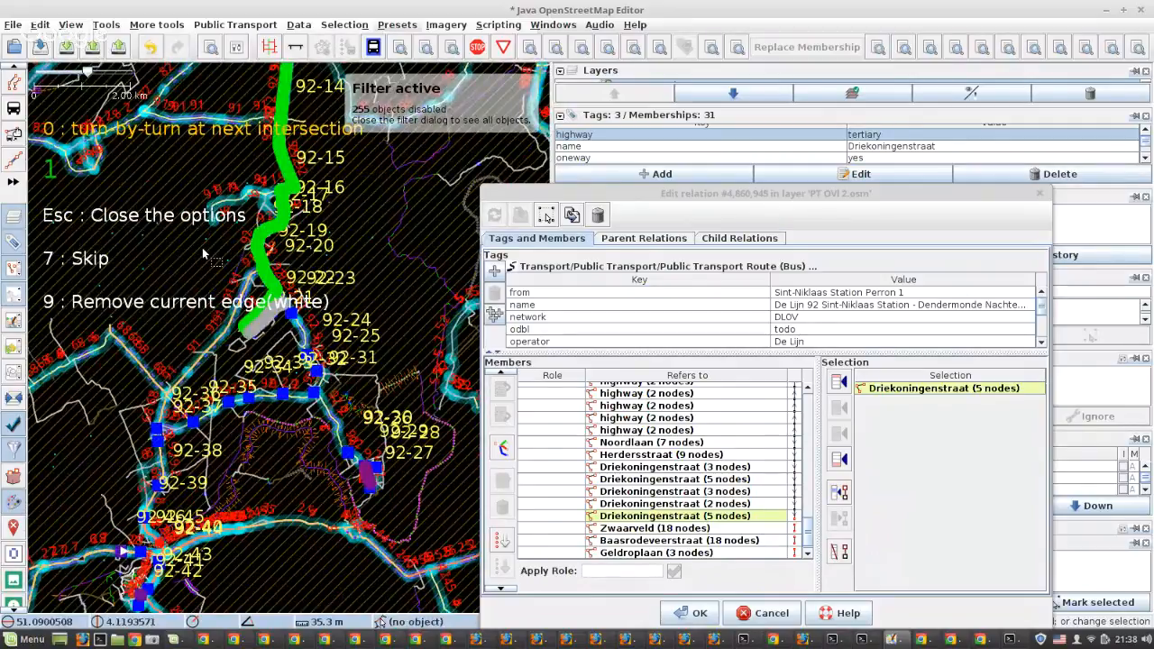
pyautogui.press('1')
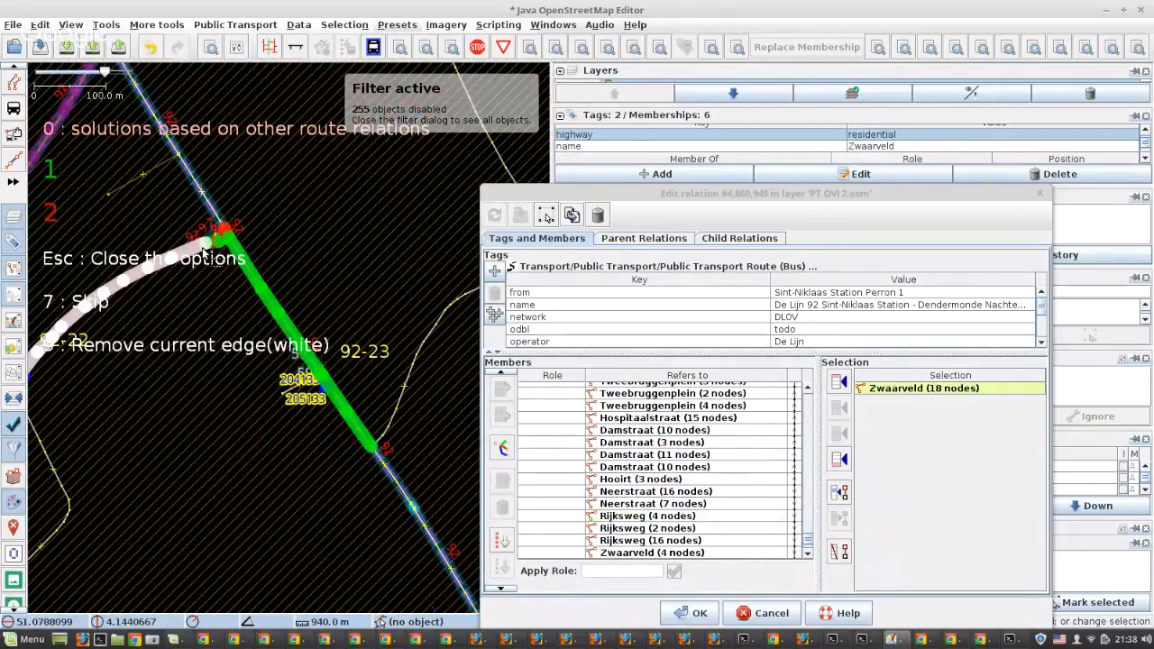
# Bridge the gap from Zwaarveld to Baasrodeveerstraat with green option 1 of the solutions based on other route relations
pyautogui.scroll(-1, 276, 218)
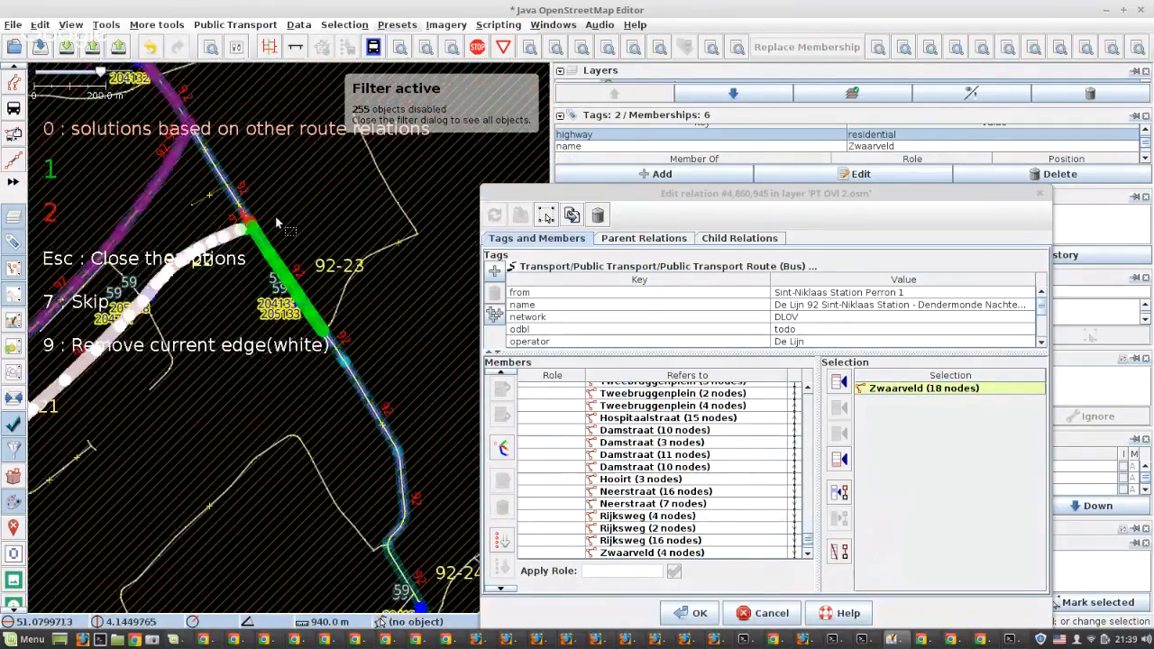
pyautogui.scroll(1, 272, 218)
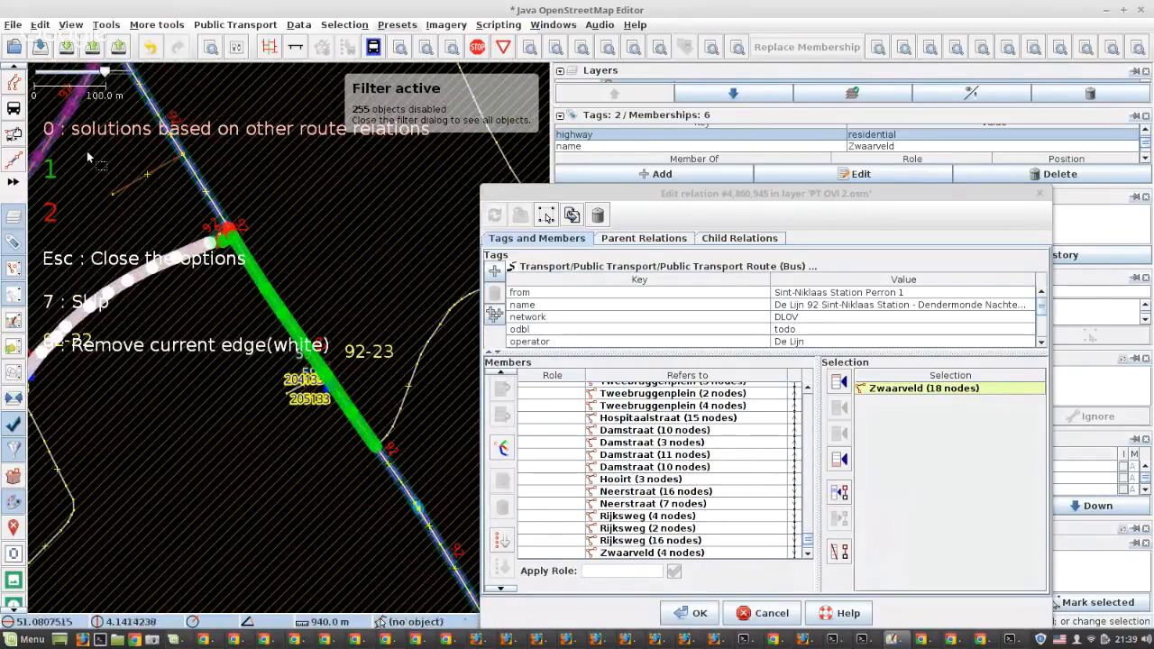
pyautogui.press('1')
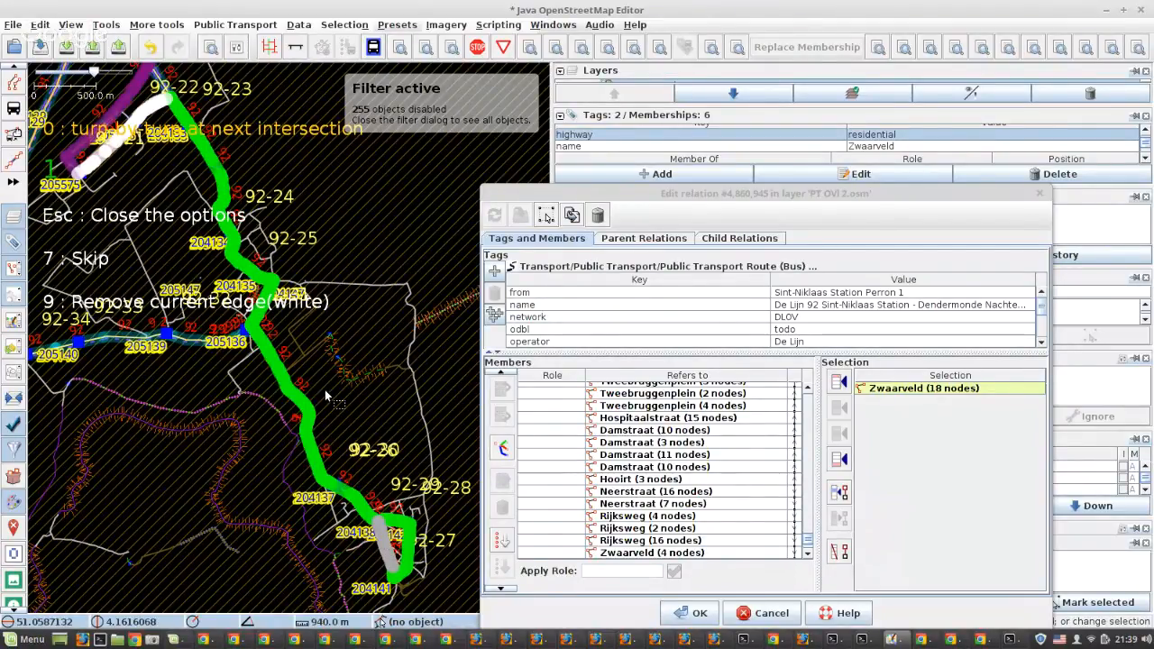
pyautogui.press('1')
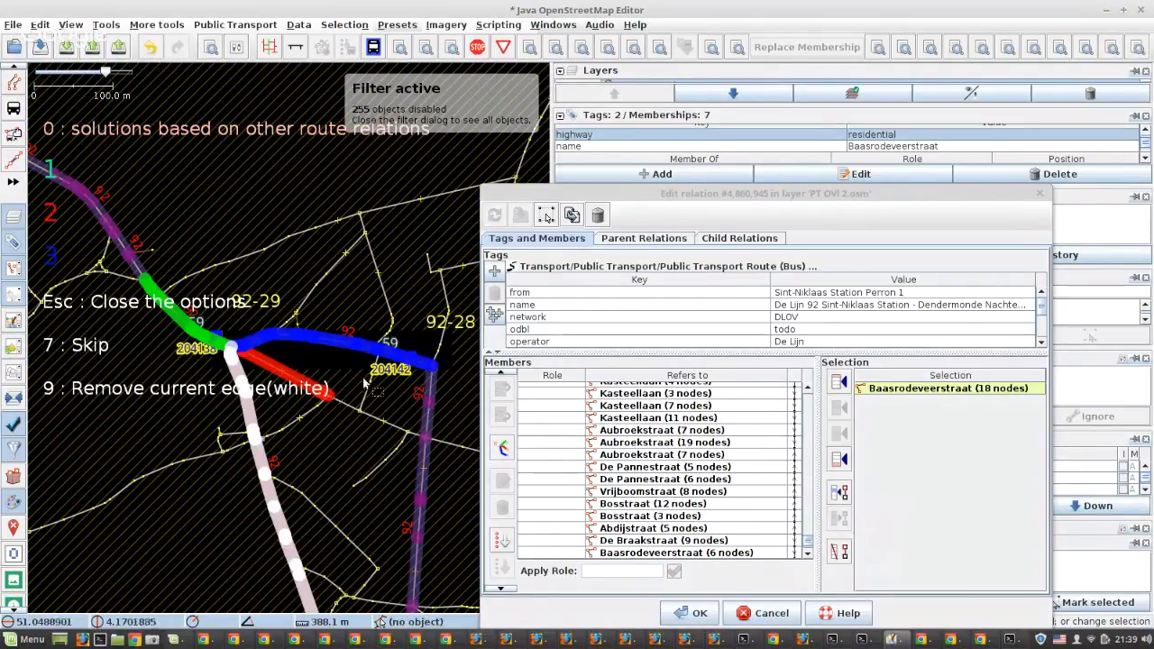
# Fill the gap from Baasrodeveerstraat to Geldroplaan by accepting the solution based on other route relations
pyautogui.scroll(-2, 321, 384)
pyautogui.scroll(-2, 311, 372)
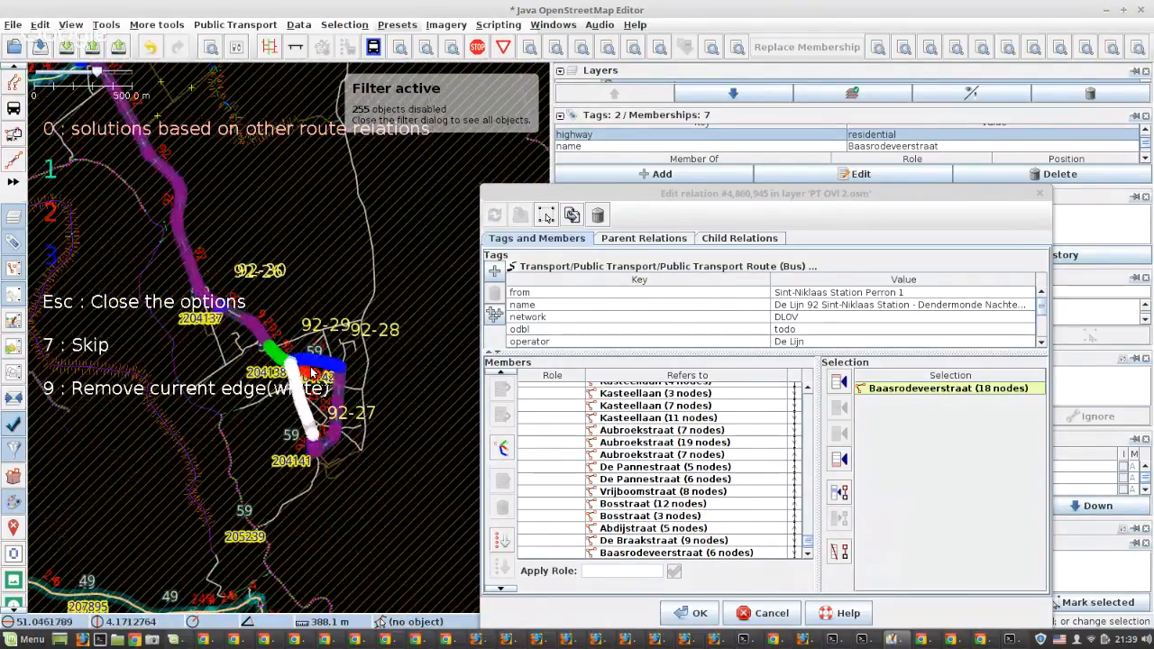
pyautogui.scroll(4, 311, 372)
pyautogui.press('0')
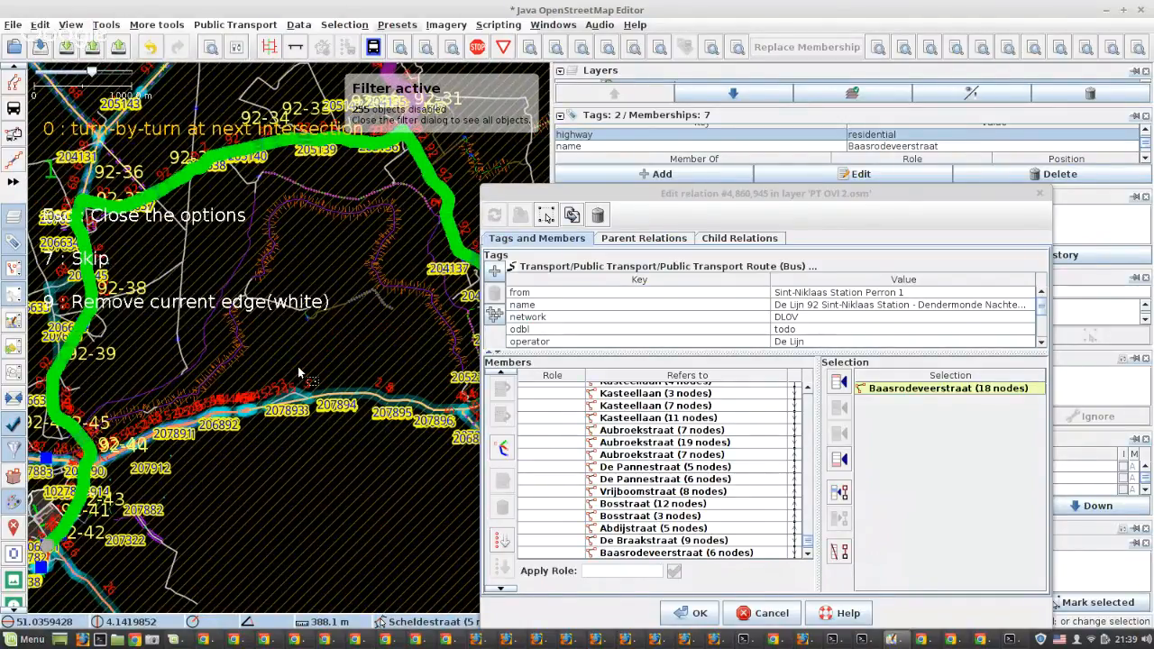
pyautogui.press('0')
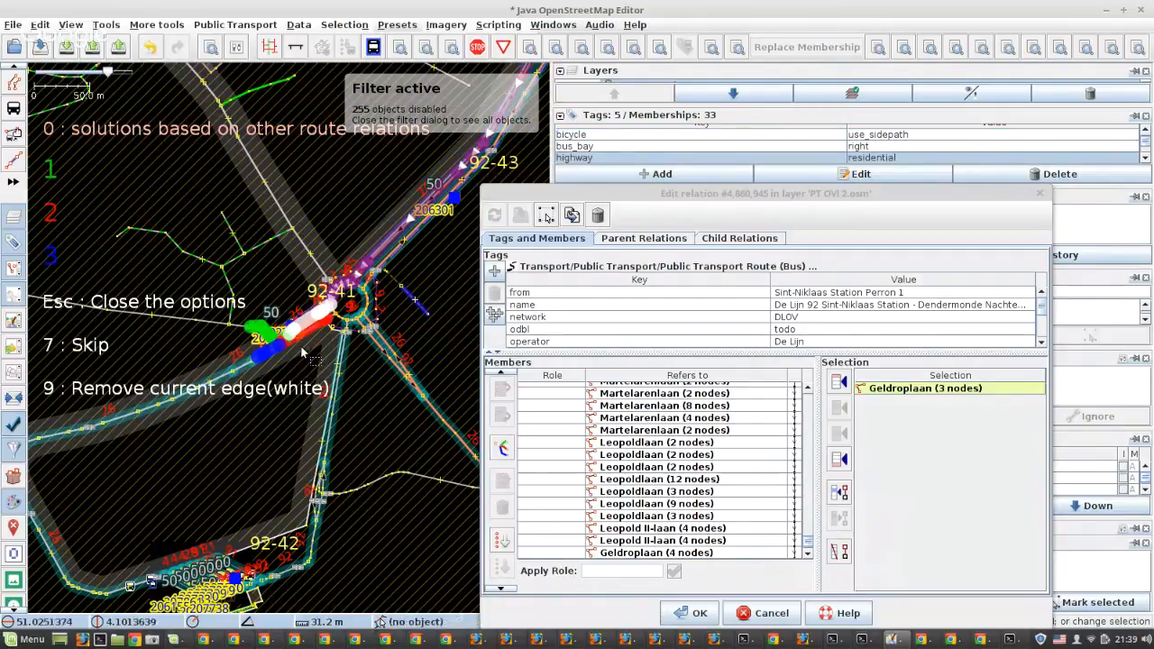
# Extend the route from Geldroplaan to Noordlaan by checking and accepting green option 1 of the solutions based on other route relations
pyautogui.scroll(2, 302, 352)
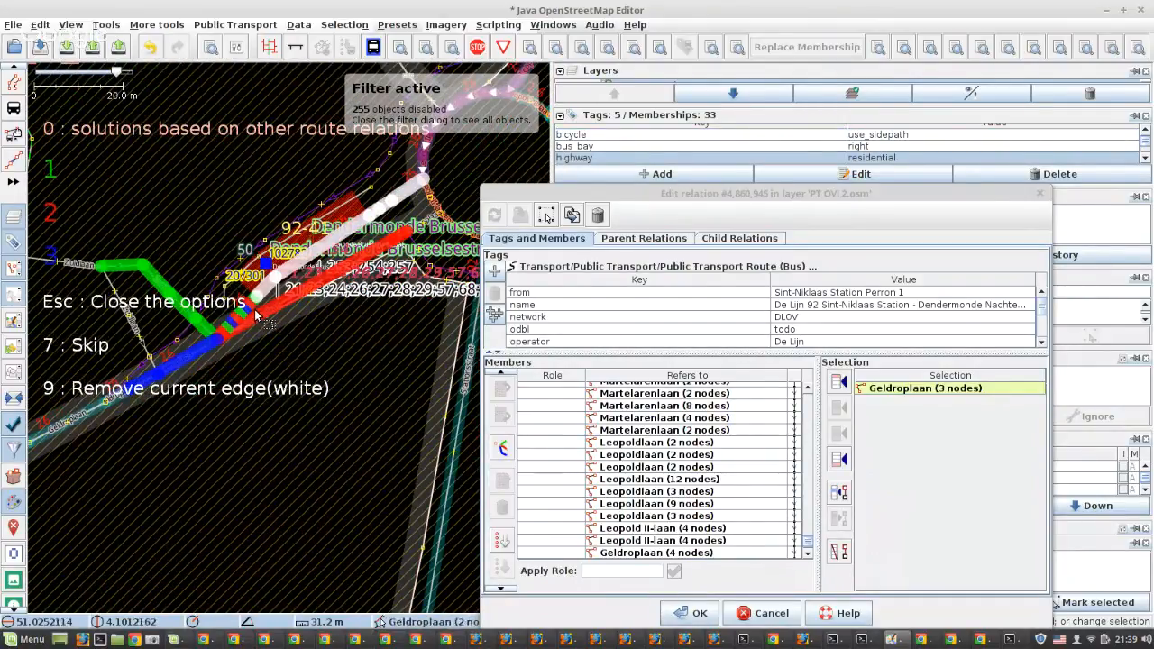
pyautogui.scroll(-2, 257, 313)
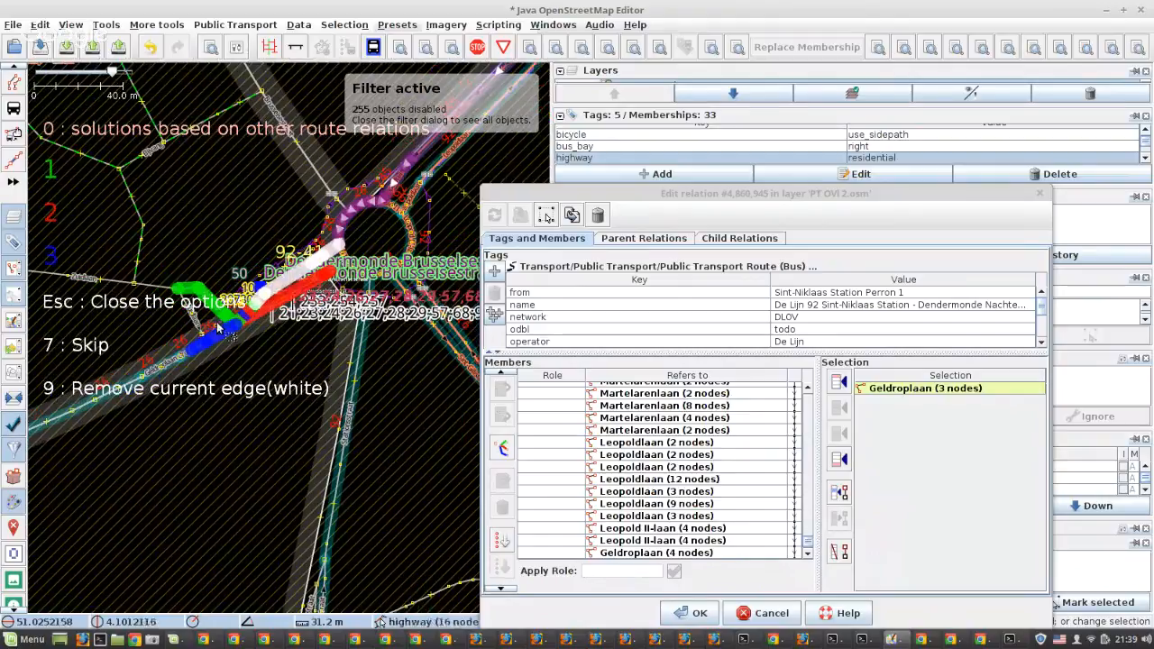
pyautogui.press('0')
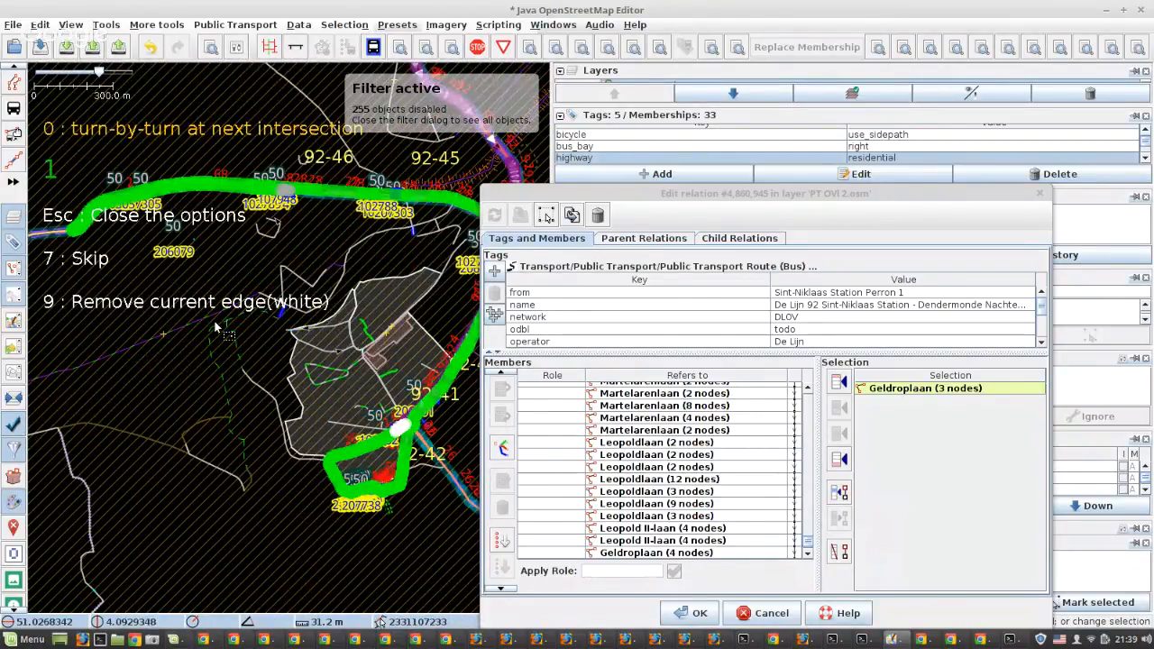
pyautogui.scroll(-1, 256, 342)
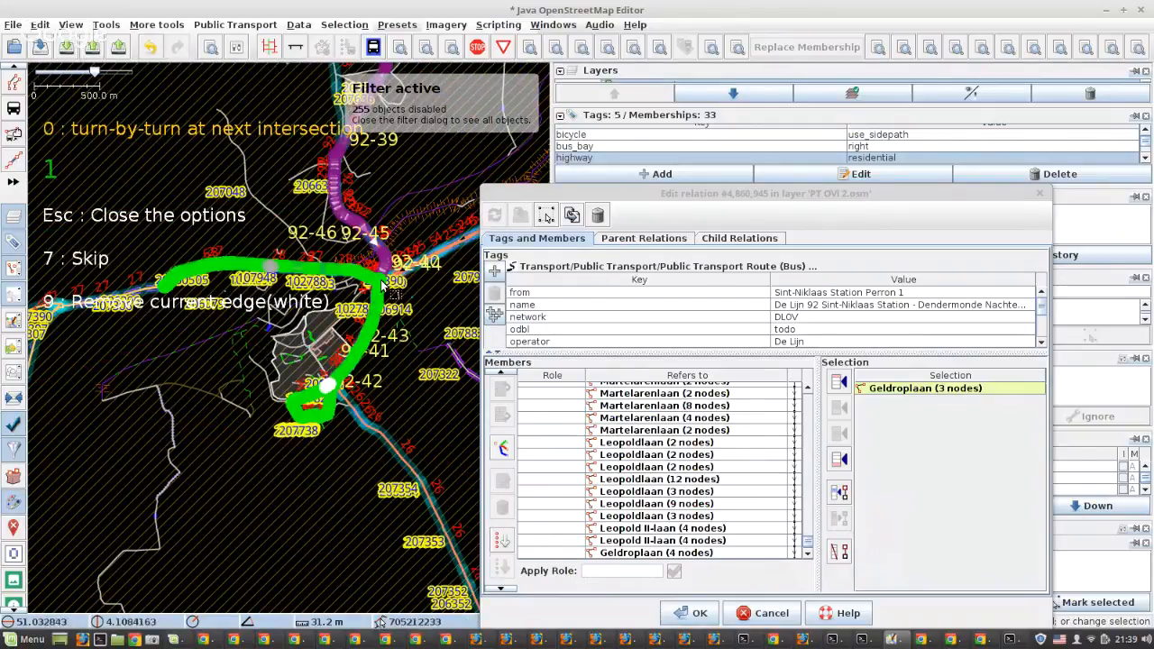
pyautogui.scroll(2, 382, 285)
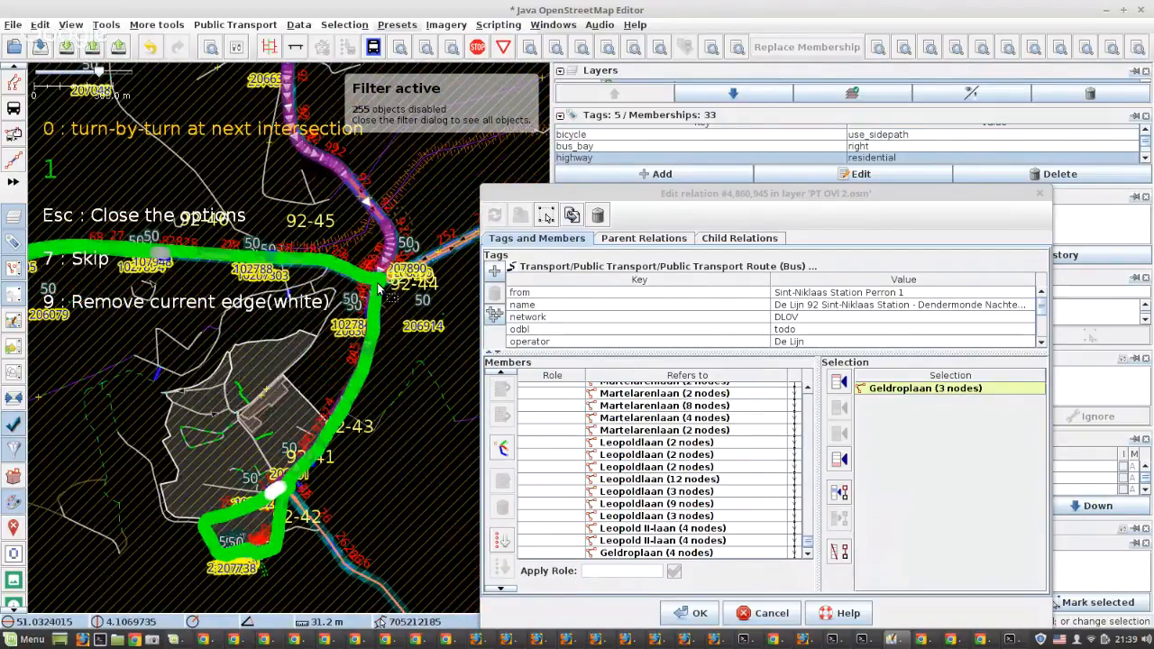
pyautogui.scroll(-1, 378, 286)
pyautogui.scroll(3, 374, 296)
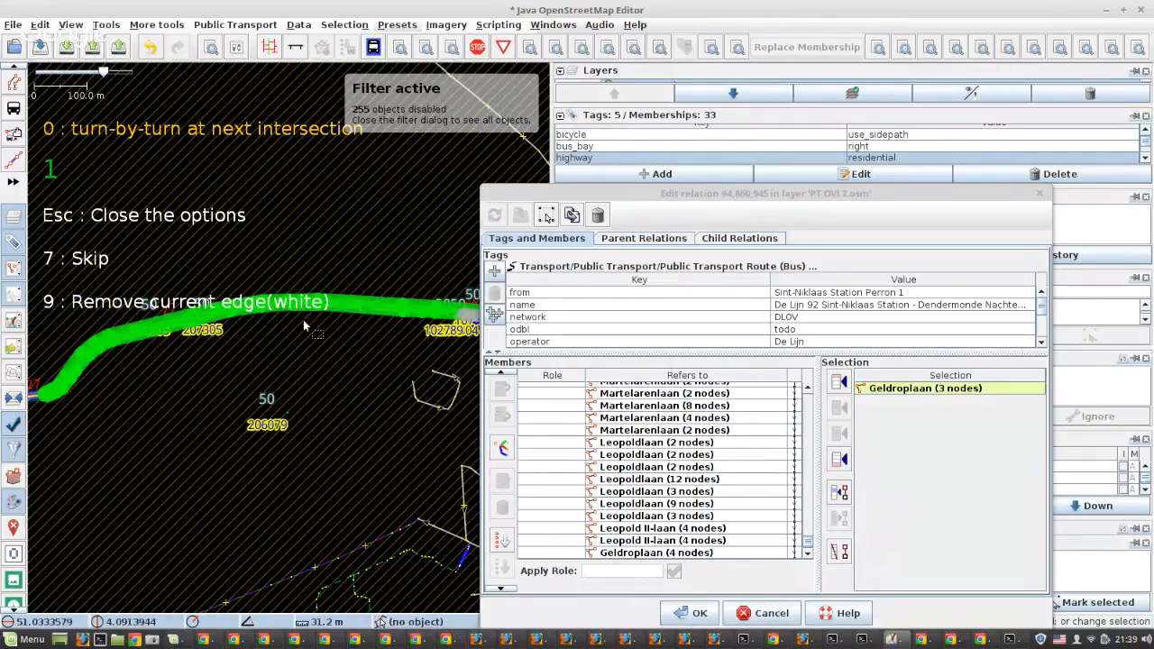
pyautogui.scroll(1, 303, 325)
pyautogui.scroll(1, 361, 325)
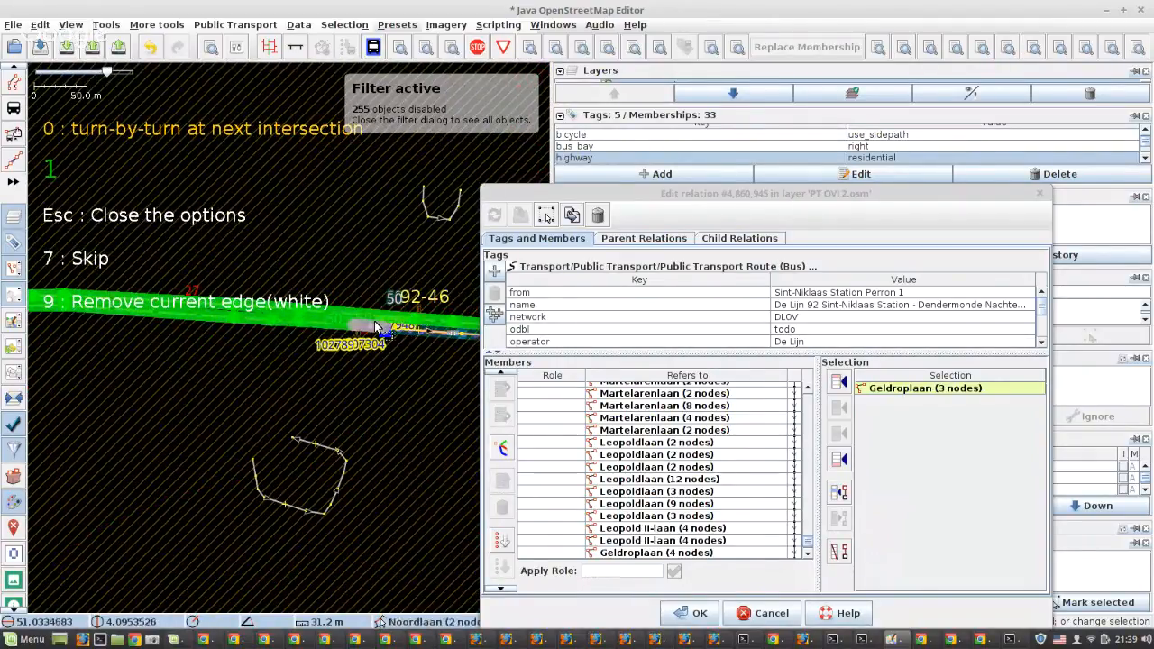
pyautogui.scroll(-3, 239, 301)
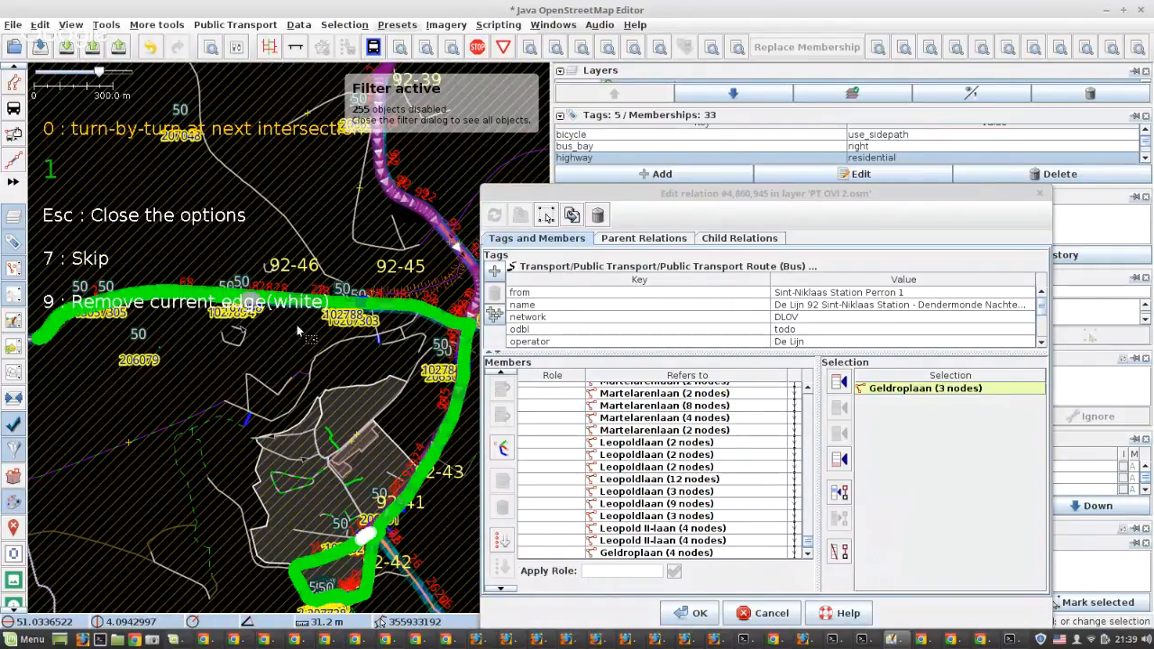
pyautogui.press('Escape')
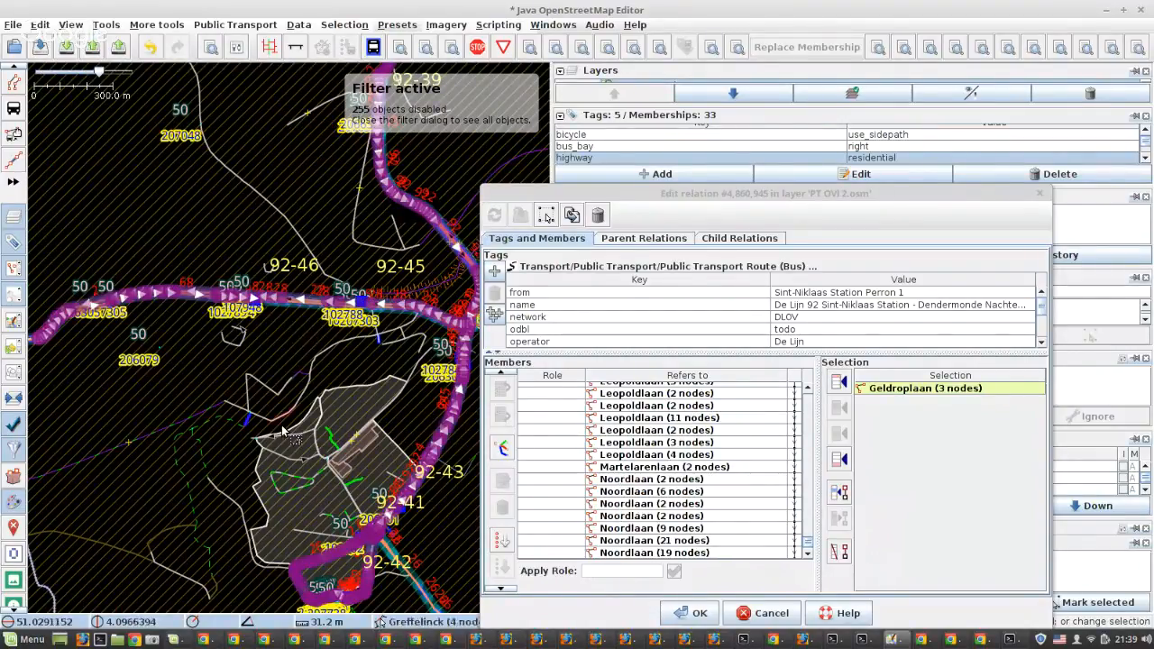
# Examine the completed route on the map from Noordlaan back to the Koopcentrum stop 92-6, looking for wrongly routed stretches
pyautogui.scroll(-2, 56, 326)
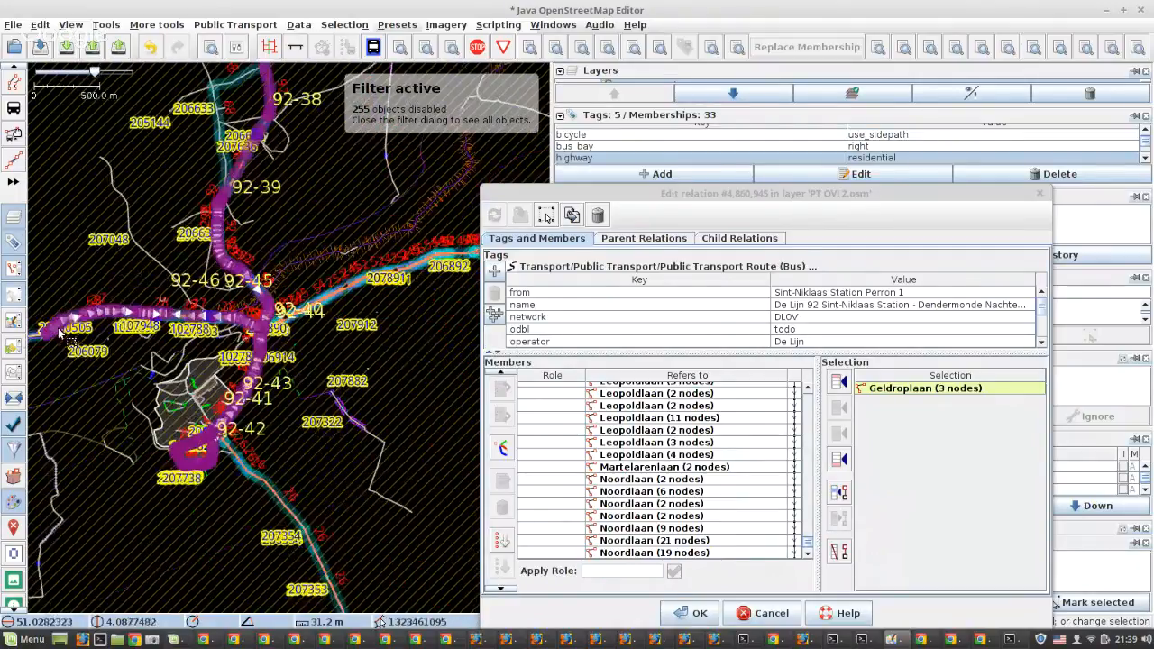
pyautogui.scroll(3, 202, 450)
pyautogui.scroll(-1, 202, 450)
pyautogui.scroll(-4, 202, 450)
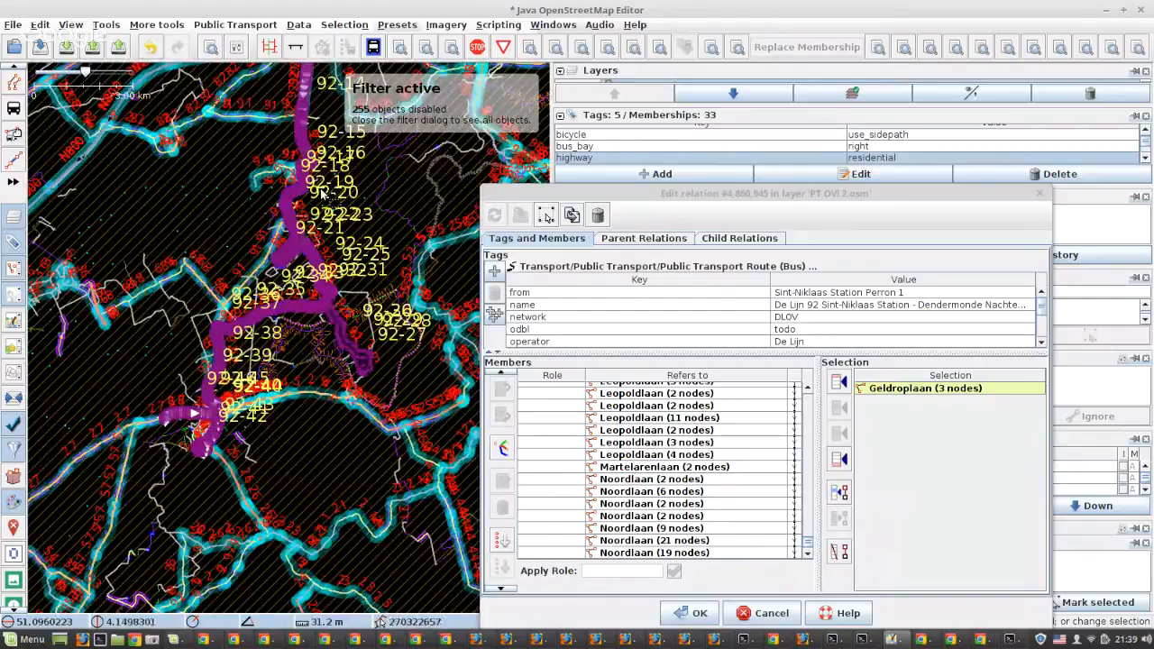
pyautogui.scroll(2, 365, 315)
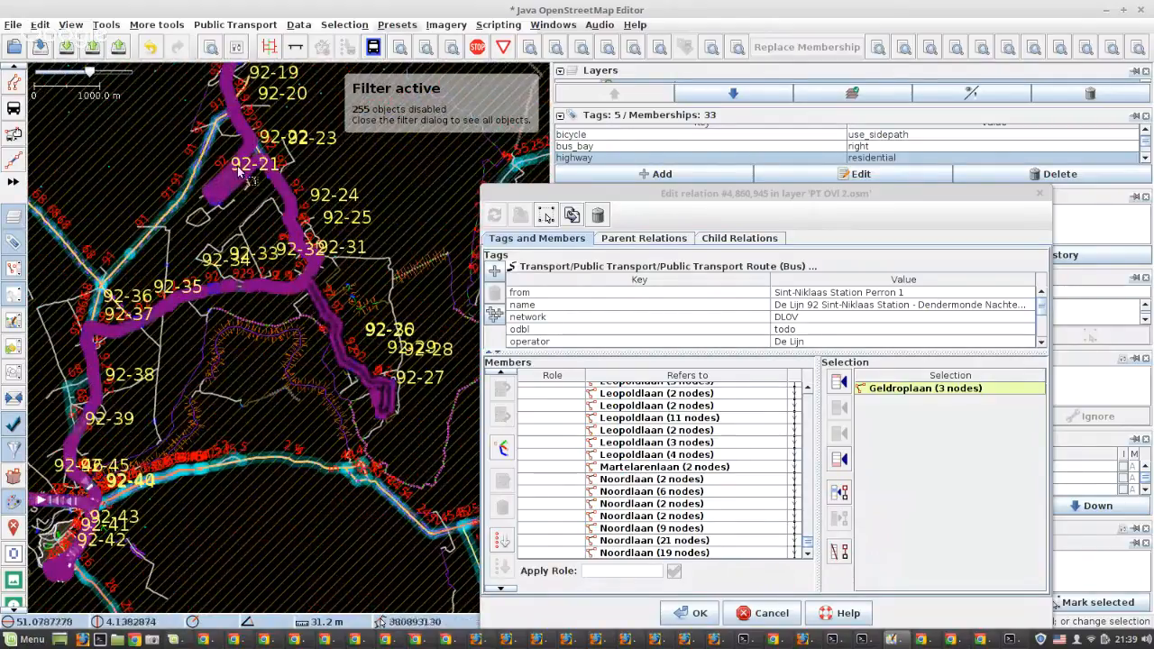
pyautogui.scroll(2, 239, 172)
pyautogui.scroll(-2, 313, 273)
pyautogui.moveTo(309, 187); pyautogui.dragTo(294, 467)
pyautogui.moveTo(262, 377); pyautogui.dragTo(185, 622)
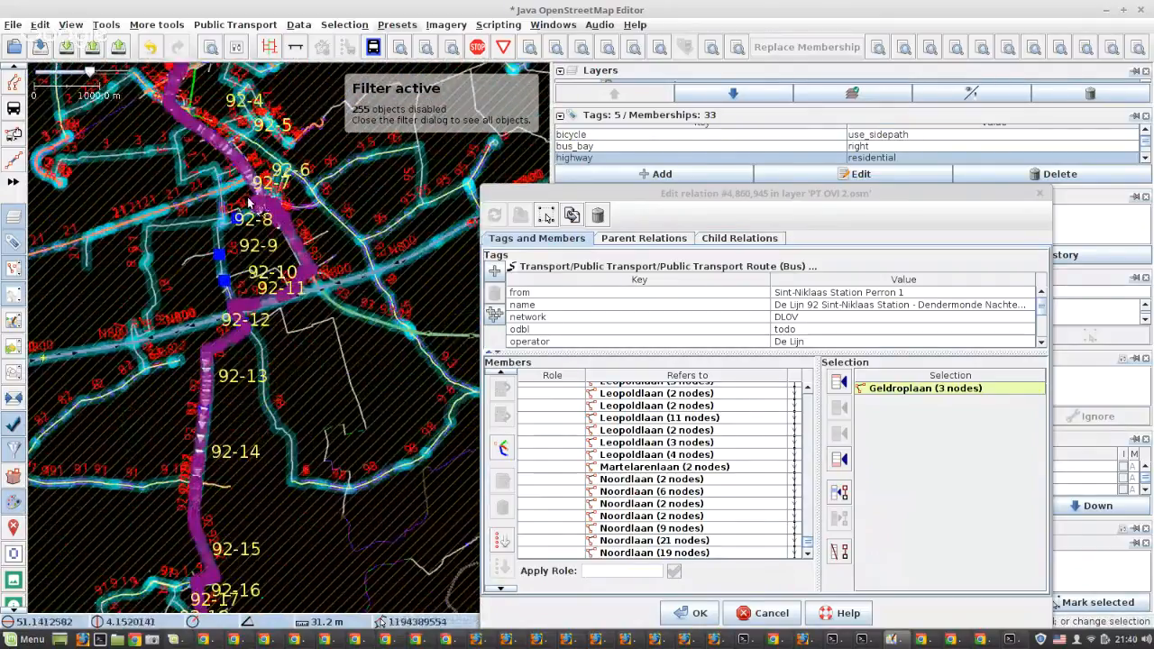
pyautogui.scroll(6, 271, 185)
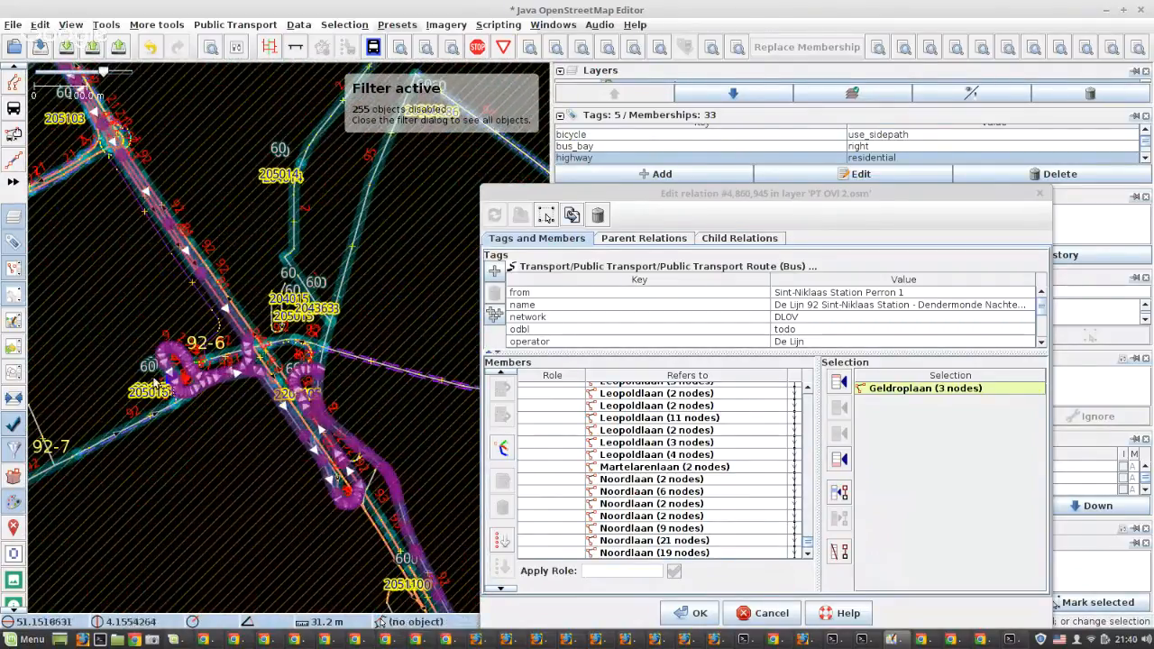
pyautogui.scroll(2, 156, 381)
pyautogui.scroll(4, 230, 406)
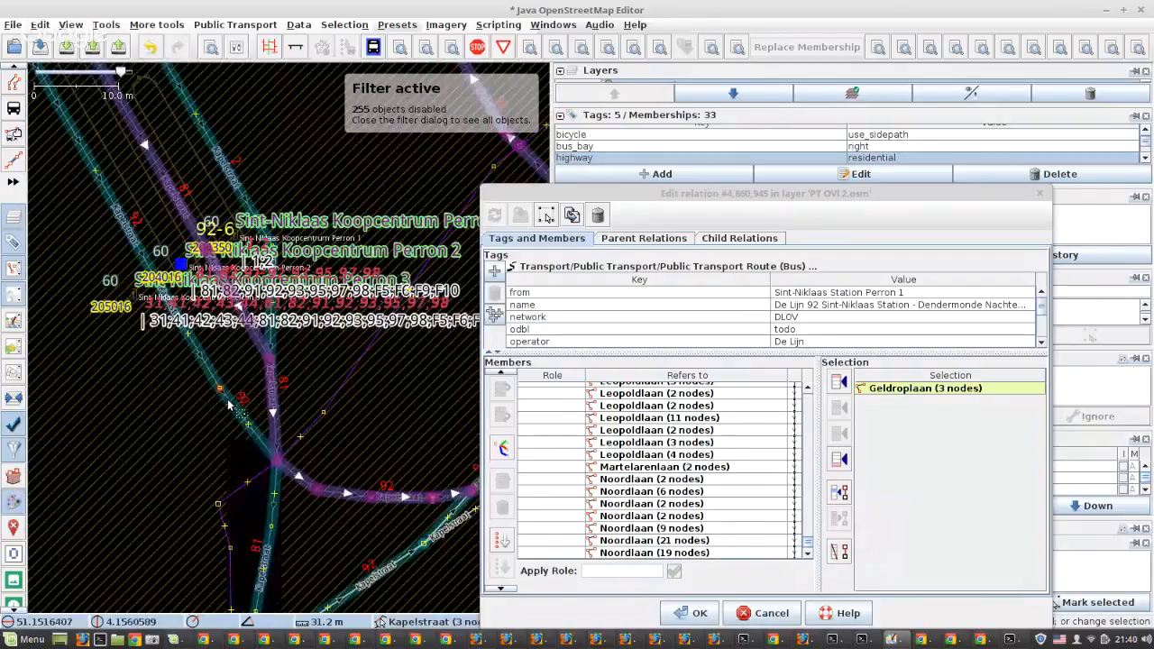
pyautogui.scroll(-6, 217, 385)
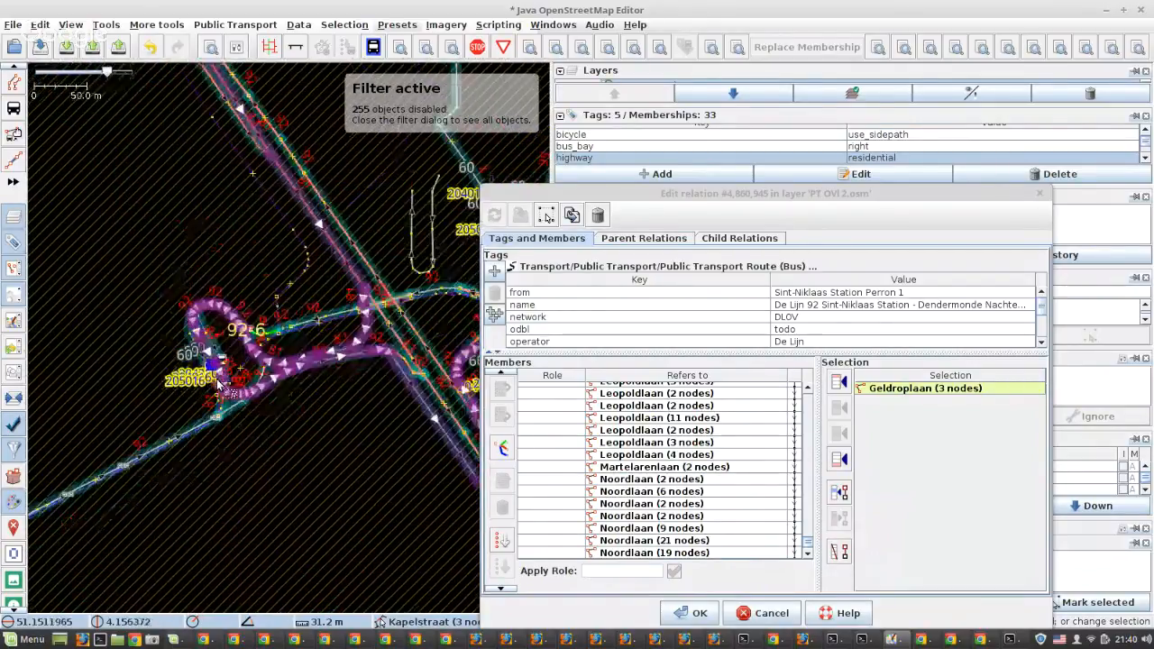
# Select the Prins Alexanderlaan way before the turn to stop 92-6 and the Dendermondsesteenweg way crossing the N800
pyautogui.scroll(4, 375, 283)
pyautogui.click(328, 312)
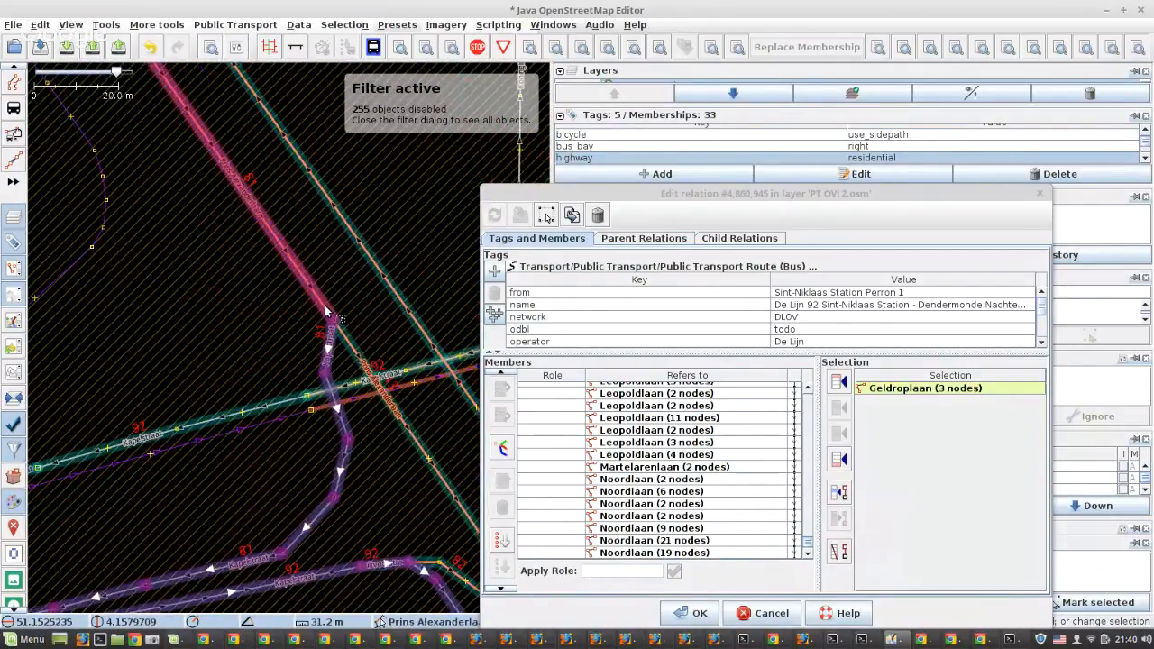
pyautogui.scroll(-4, 267, 273)
pyautogui.scroll(-3, 267, 273)
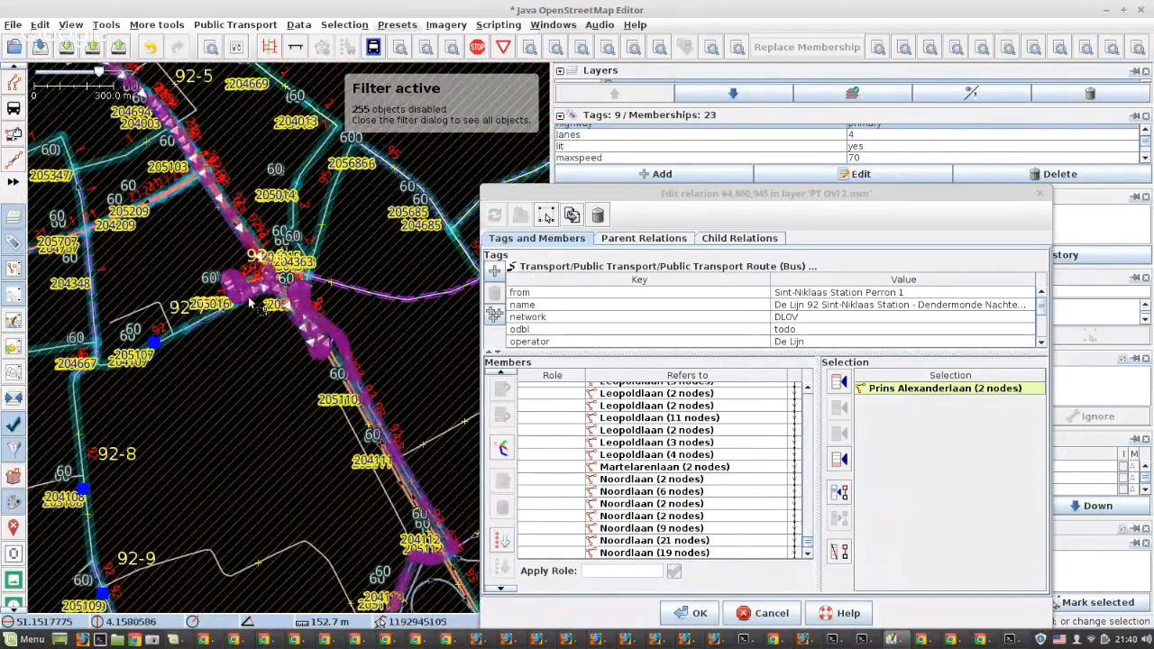
pyautogui.scroll(-3, 313, 317)
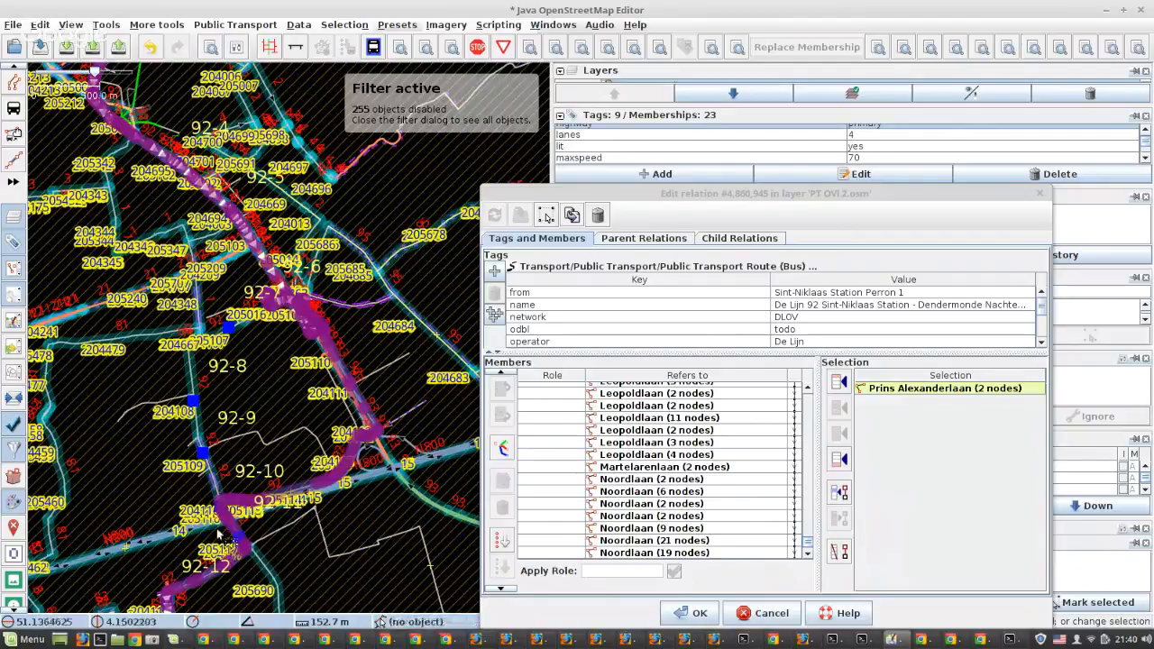
pyautogui.scroll(5, 261, 534)
pyautogui.scroll(5, 281, 532)
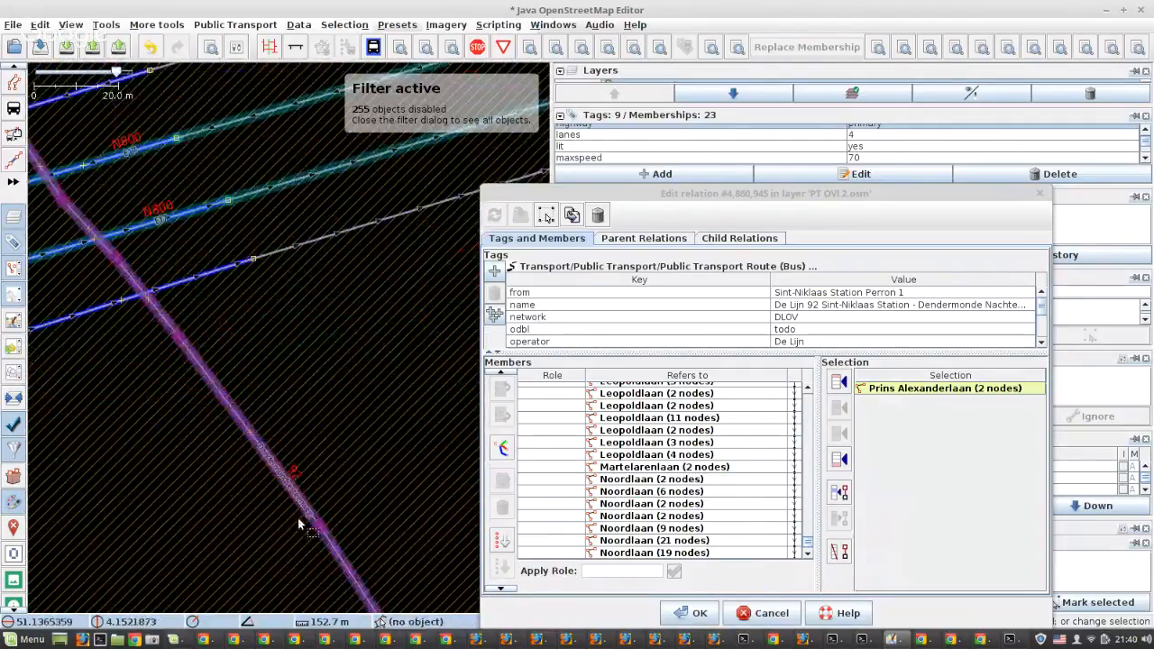
pyautogui.keyDown('shift'); pyautogui.click(302, 508); pyautogui.keyUp('shift')
# Remove the wrongly routed member ways from Kapelstraat at stop 92-6 through Prins Alexanderlaan to the selected Dendermondsesteenweg way
pyautogui.scroll(3, 644, 471)
pyautogui.scroll(6, 645, 471)
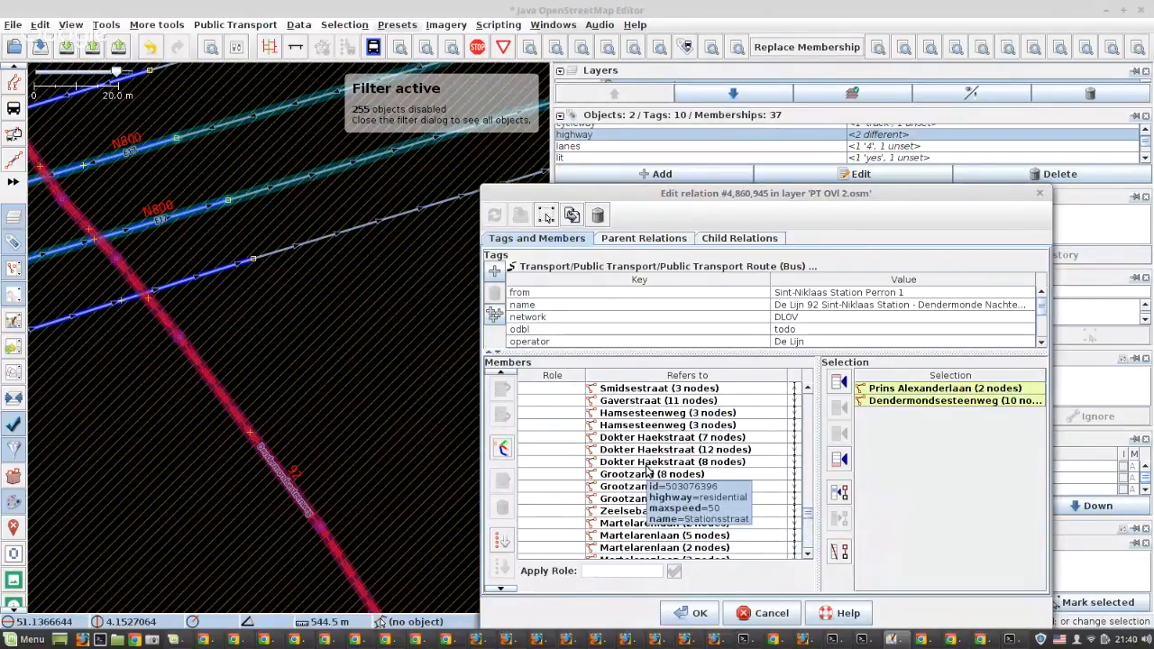
pyautogui.scroll(10, 646, 471)
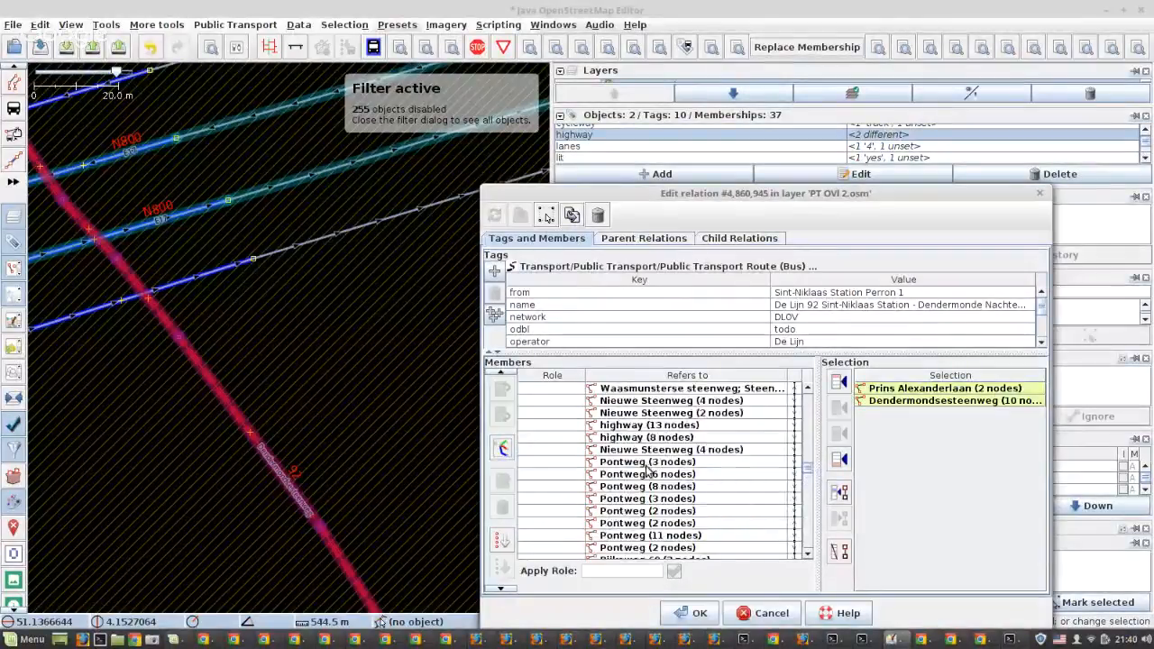
pyautogui.scroll(5, 646, 468)
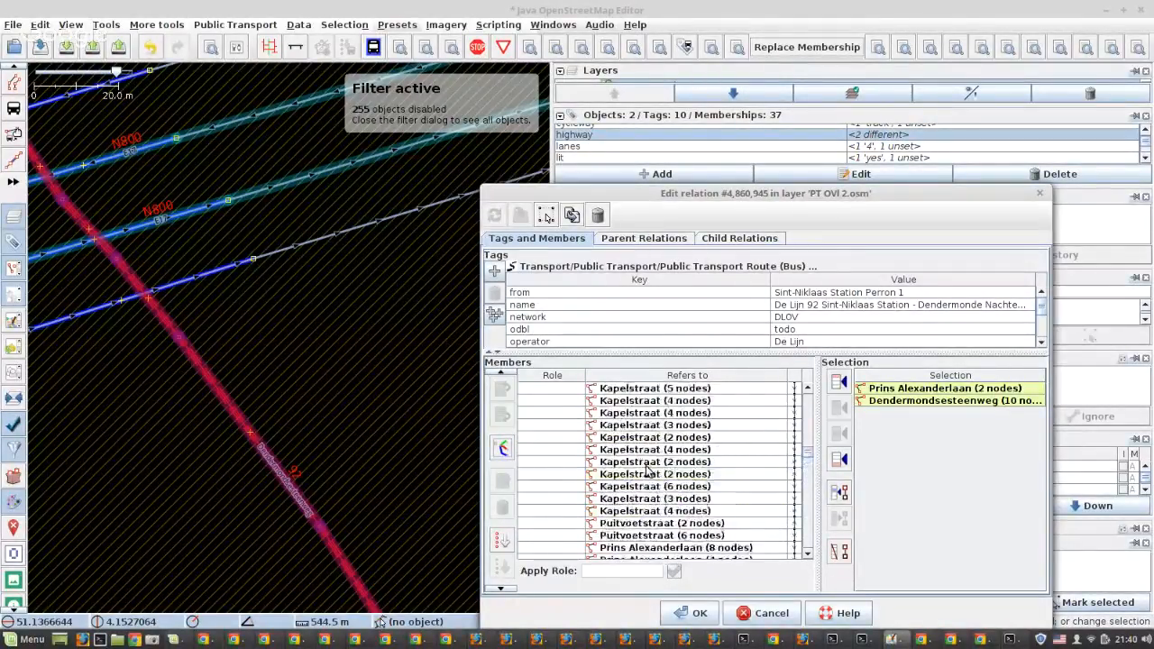
pyautogui.click(629, 487)
pyautogui.scroll(-8, 623, 483)
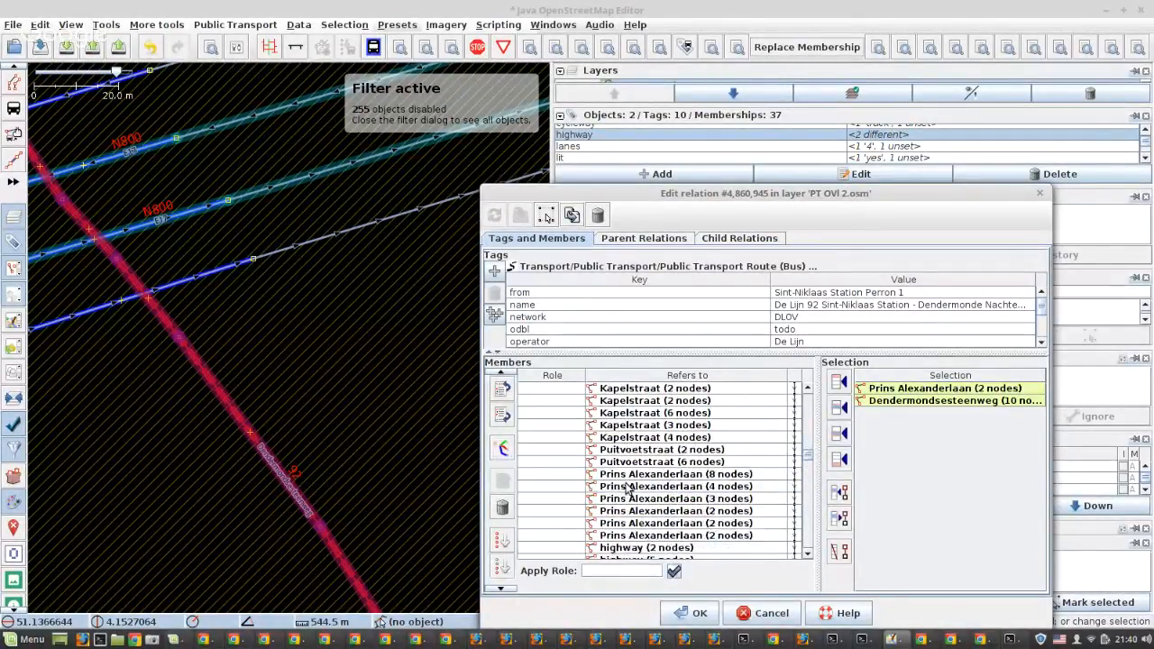
pyautogui.keyDown('shift'); pyautogui.click(612, 476); pyautogui.keyUp('shift')
pyautogui.click(503, 507)
# Remove the member ways from Burgemeester Lemmensstraat through Dorp (5 nodes), including the Baasrodeveerstraat branch, and apply the relation changes
pyautogui.scroll(-10, 655, 483)
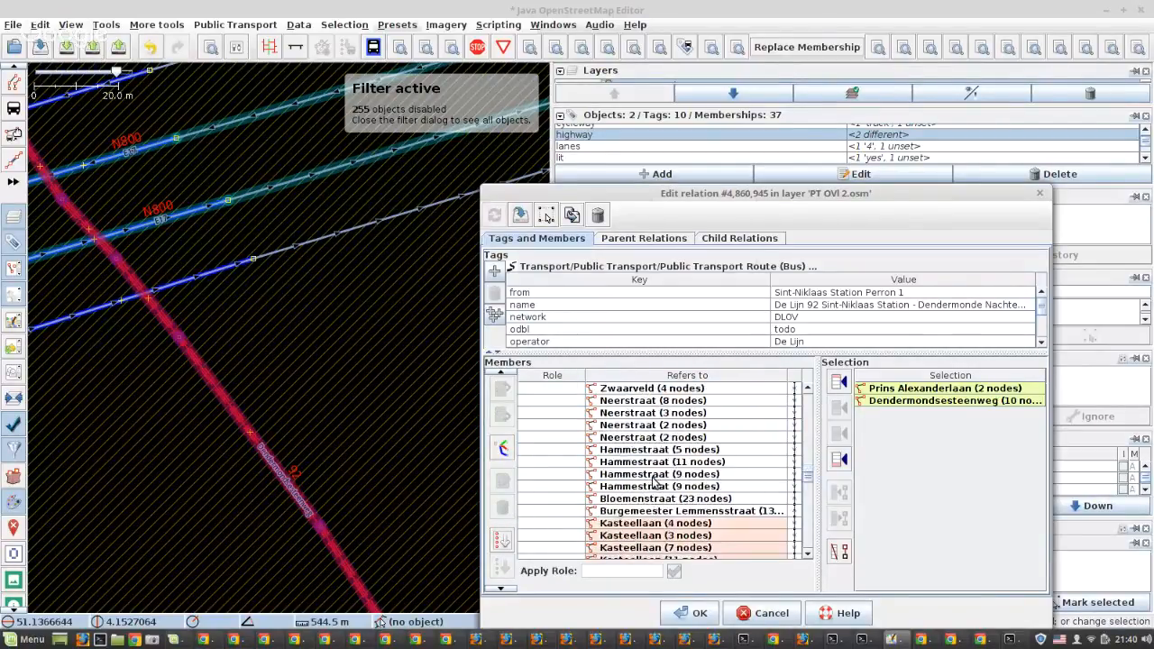
pyautogui.scroll(2, 656, 483)
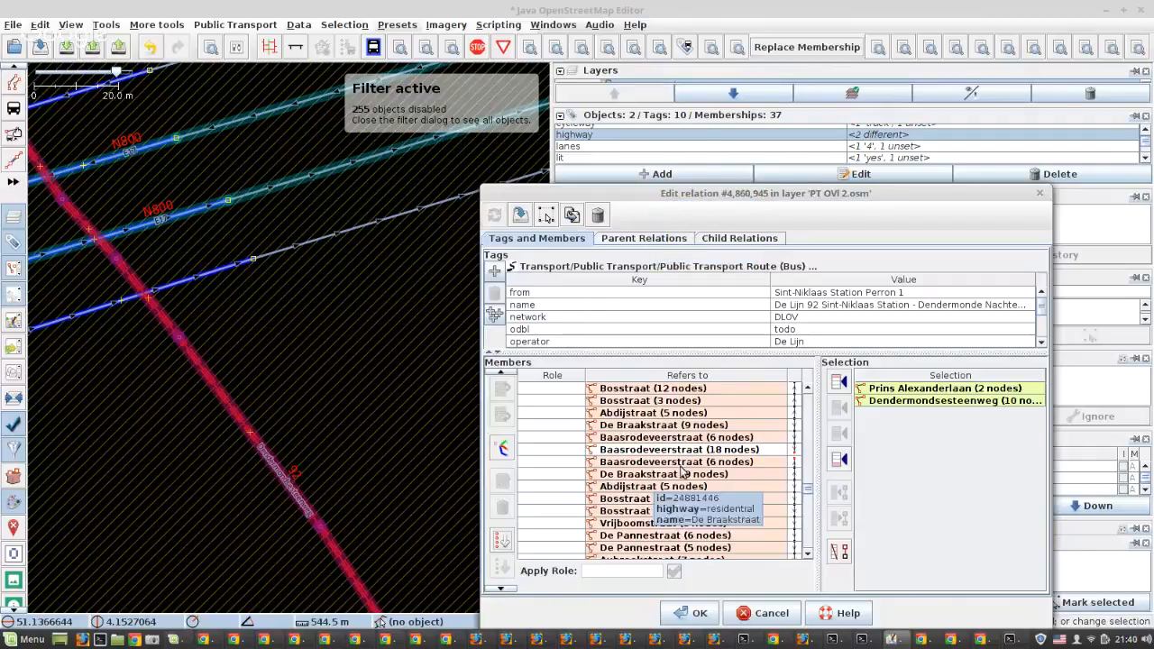
pyautogui.click(686, 450)
pyautogui.scroll(4, 685, 451)
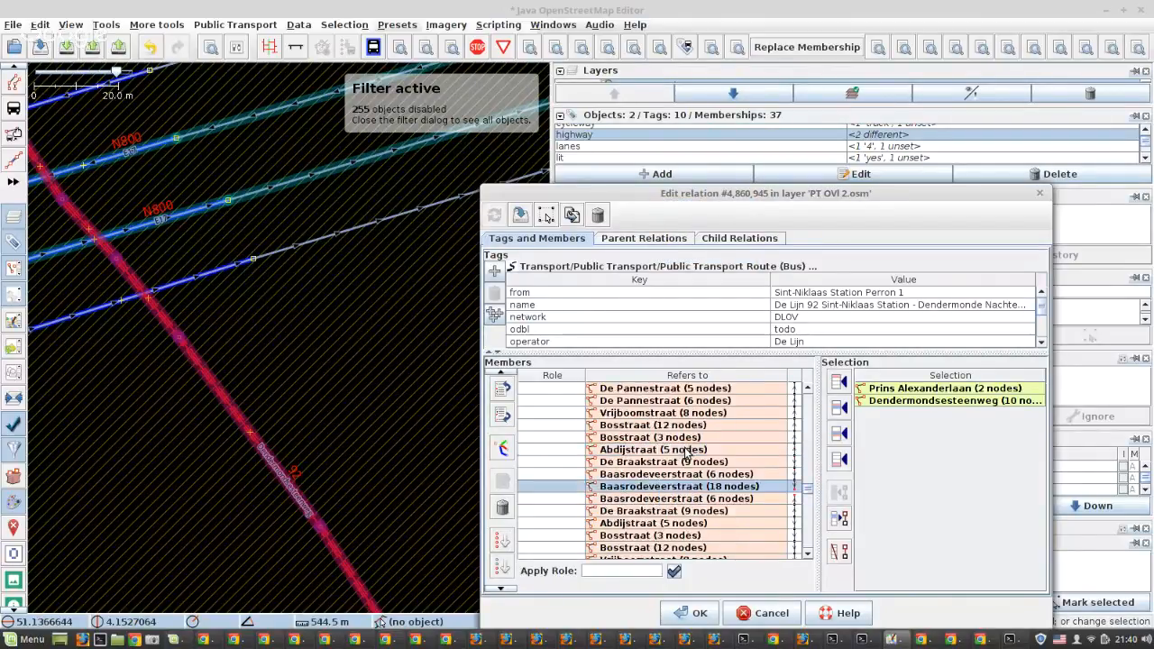
pyautogui.click(661, 400)
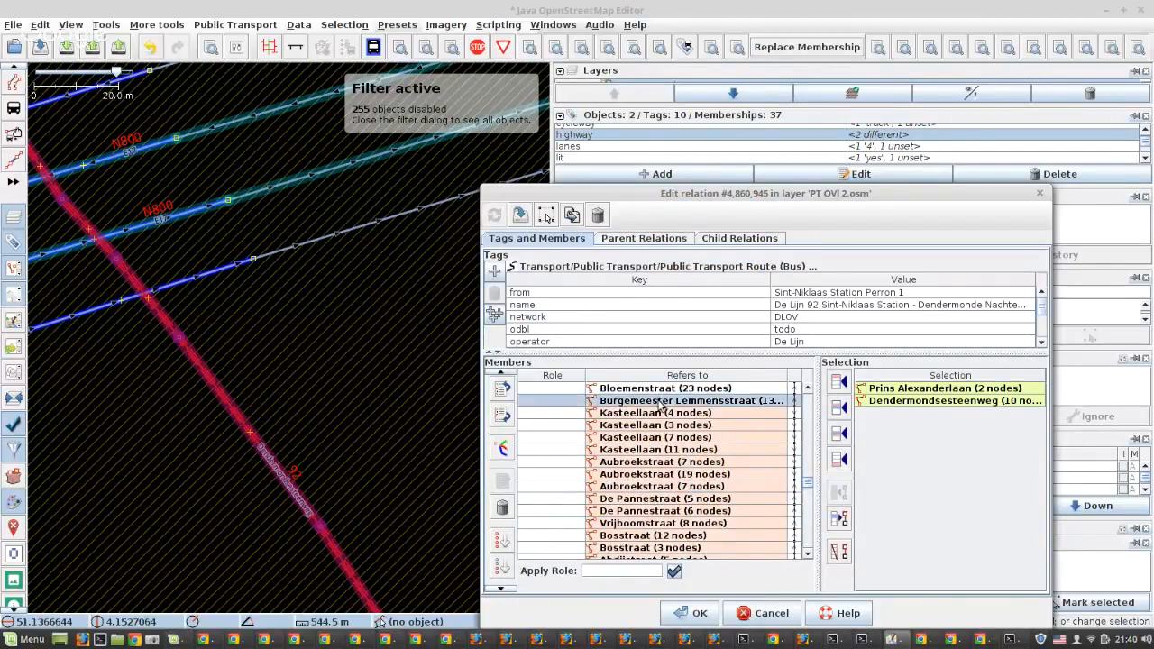
pyautogui.scroll(-9, 665, 415)
pyautogui.keyDown('shift'); pyautogui.click(671, 433); pyautogui.keyUp('shift')
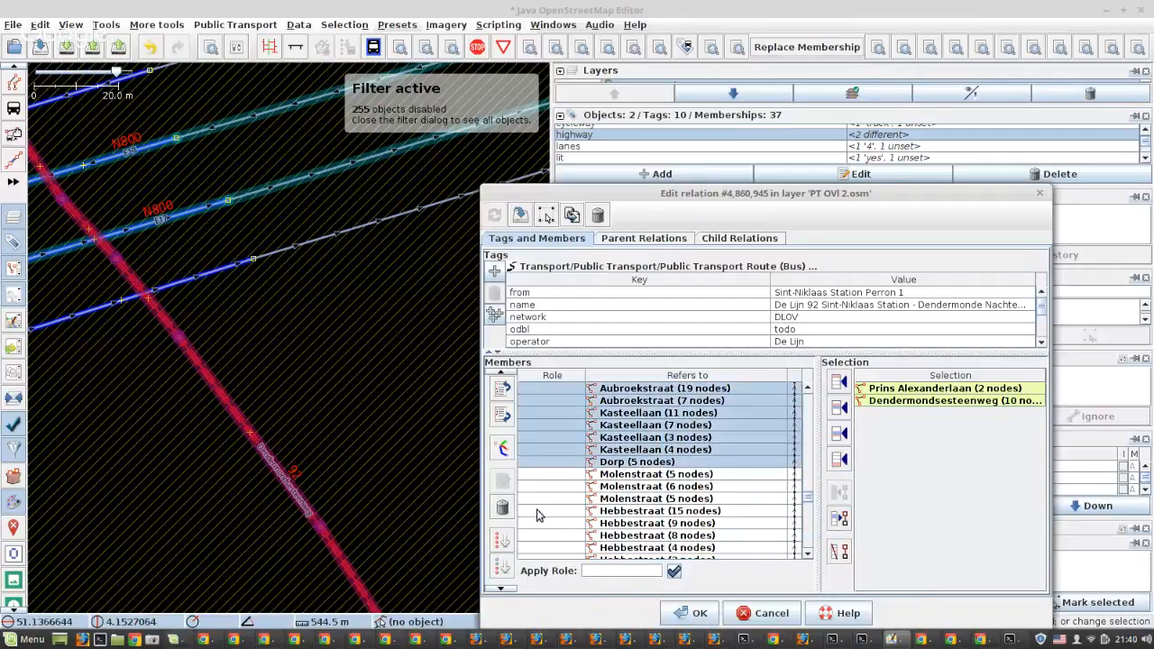
pyautogui.click(502, 507)
pyautogui.click(521, 214)
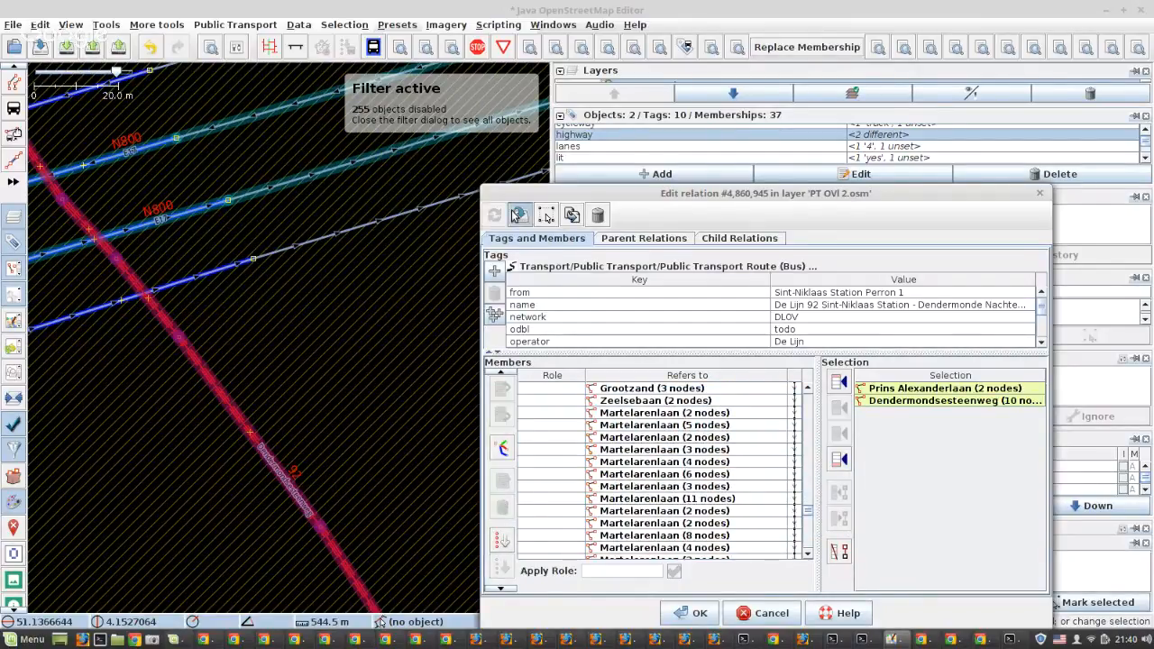
# Examine the remaining gaps in the route on the map, from the N800 crossing south to stops 92-26 through 92-30
pyautogui.scroll(-2, 200, 375)
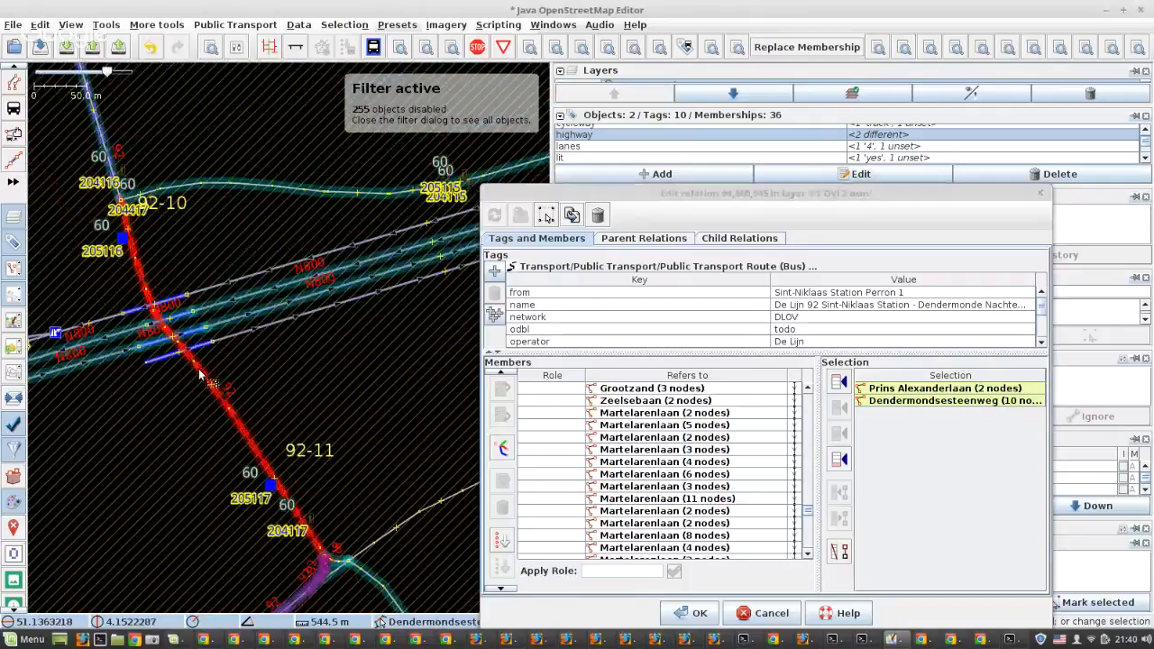
pyautogui.scroll(-4, 200, 375)
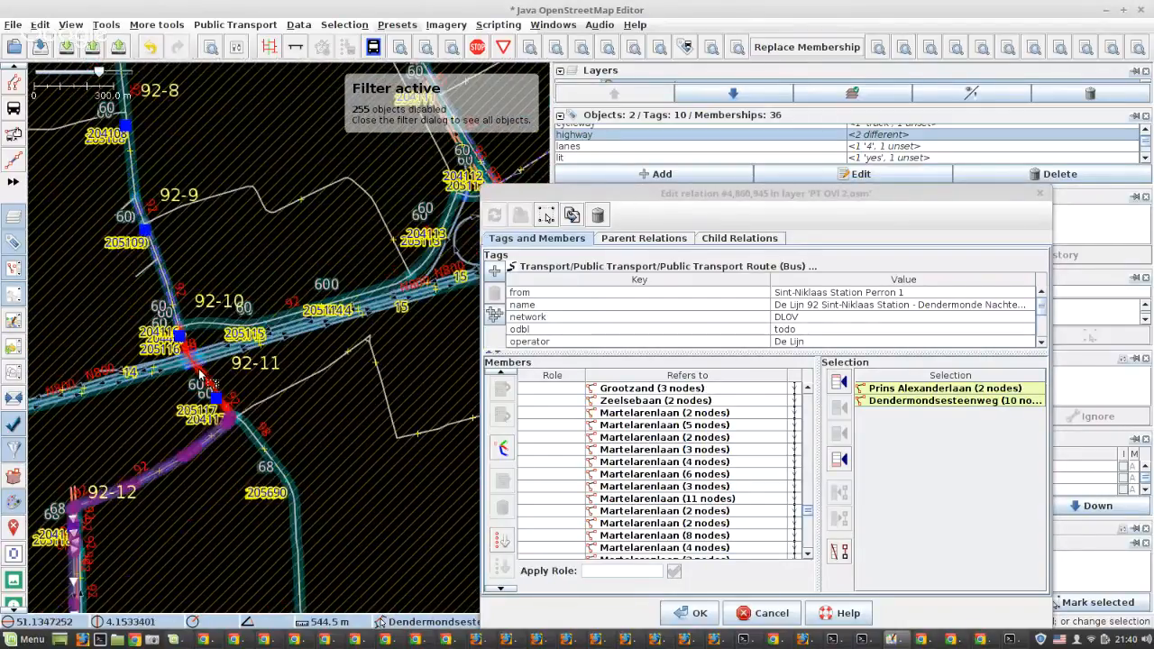
pyautogui.scroll(-2, 200, 375)
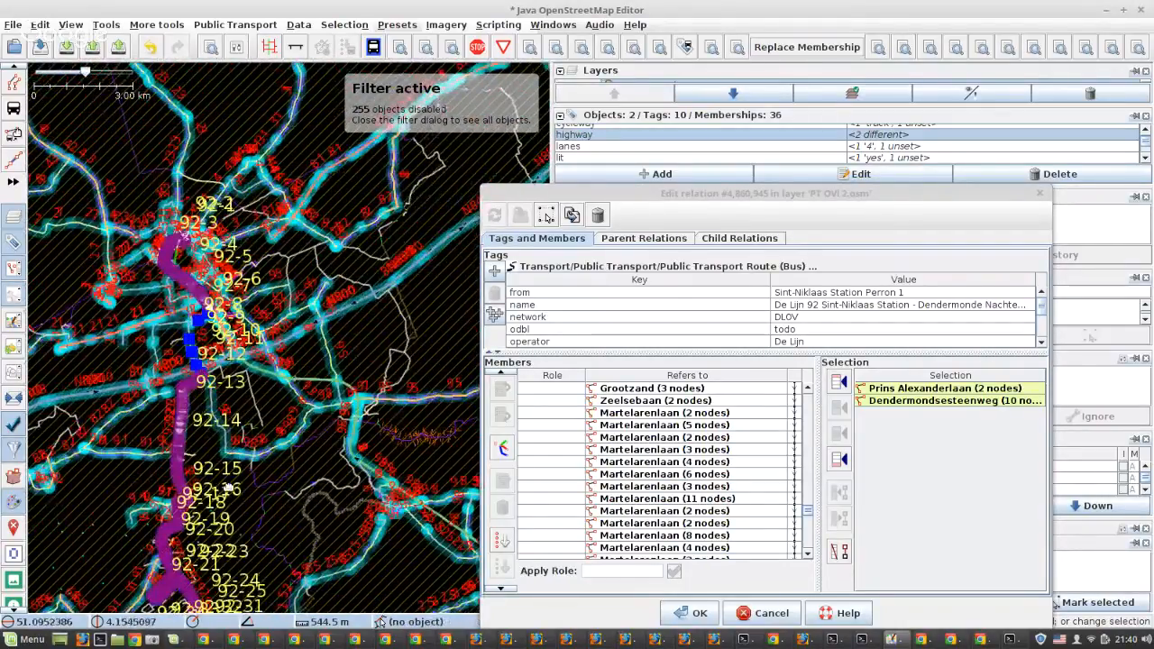
pyautogui.scroll(4, 232, 442)
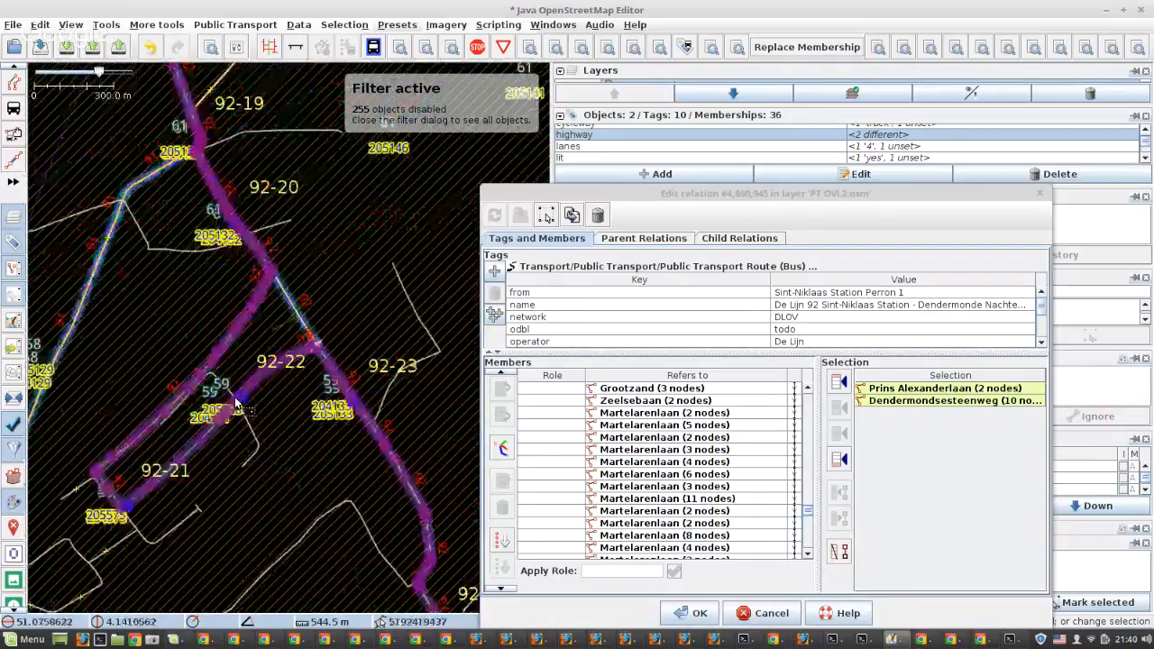
pyautogui.scroll(-4, 271, 379)
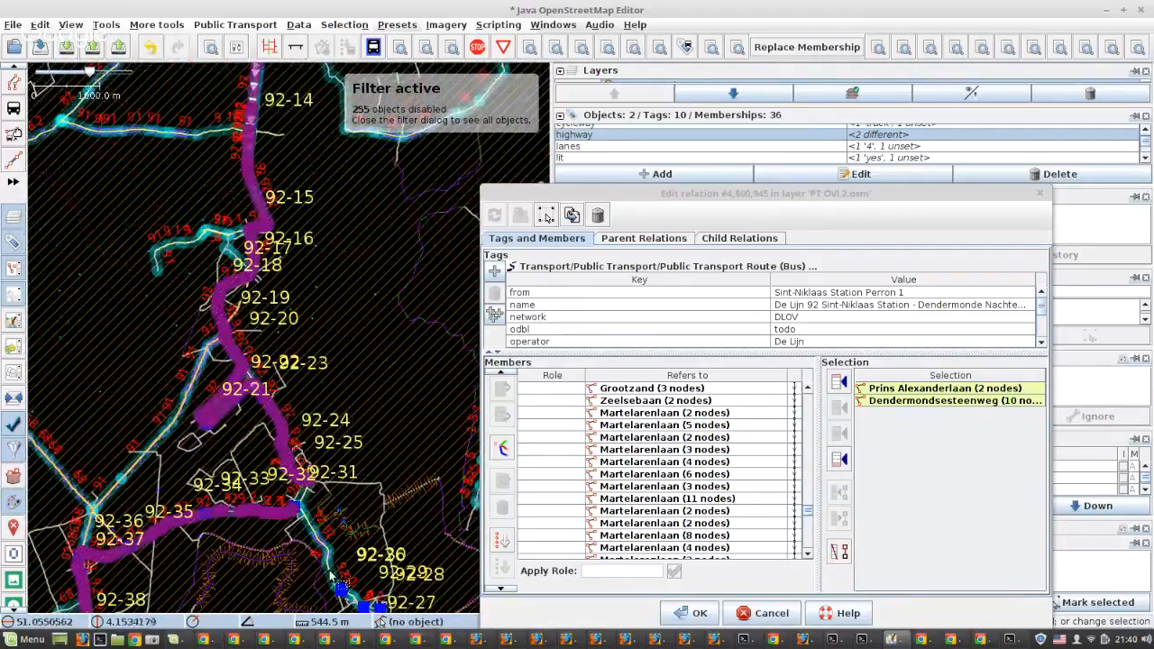
pyautogui.scroll(3, 333, 577)
pyautogui.moveTo(354, 569); pyautogui.dragTo(314, 380)
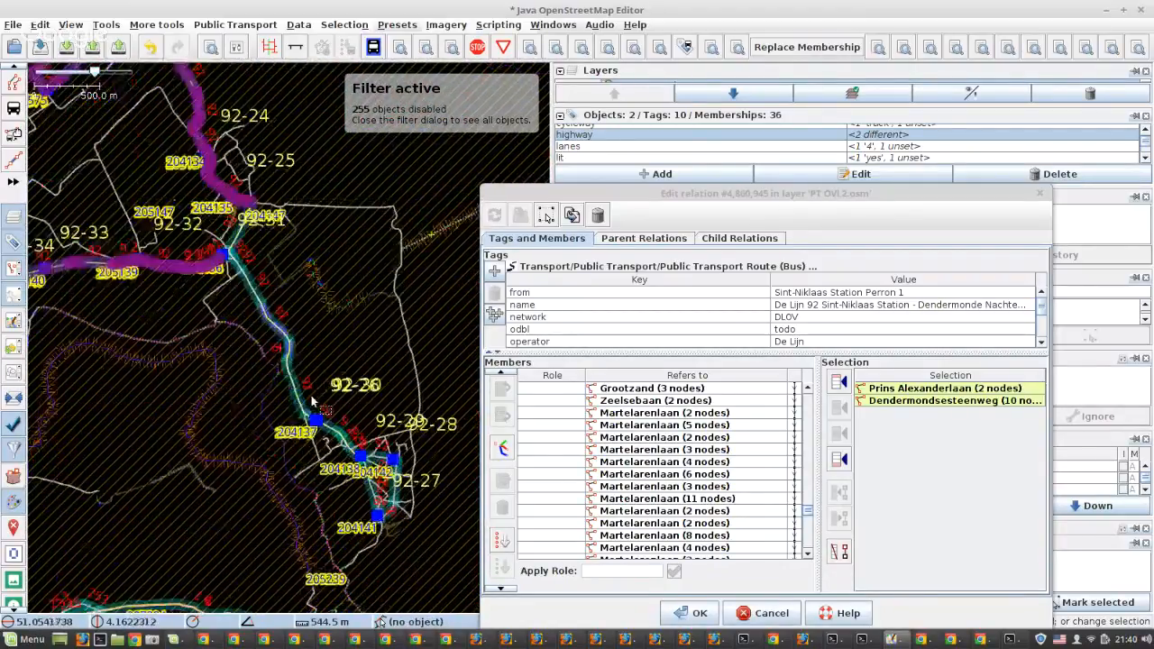
pyautogui.scroll(3, 340, 451)
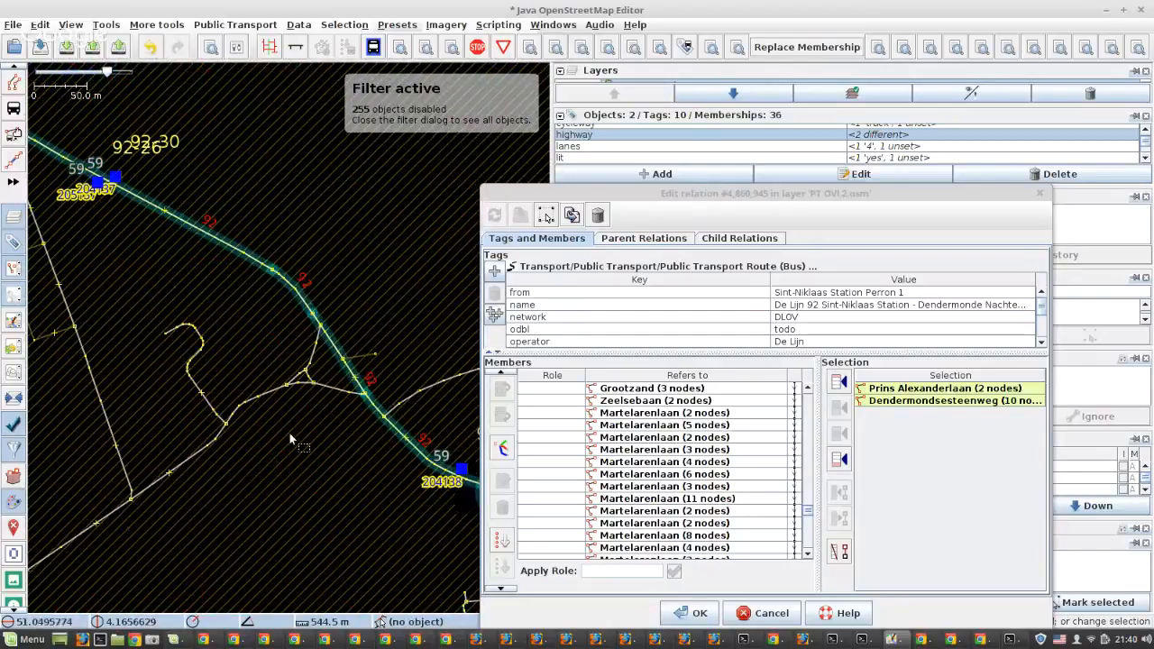
pyautogui.scroll(-3, 289, 432)
pyautogui.scroll(3, 263, 329)
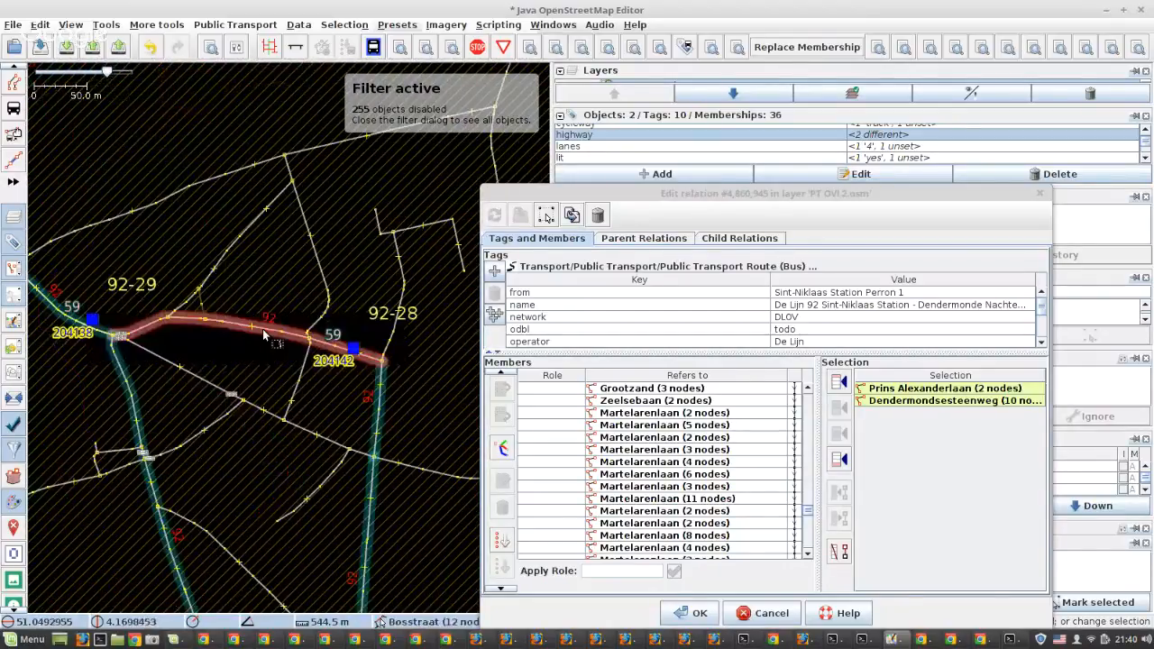
# Select the Bosstraat way and examine the missing loop from stop 92-25 past stops 92-26 to 92-31
pyautogui.click(262, 329)
pyautogui.scroll(-2, 306, 347)
pyautogui.scroll(-5, 323, 350)
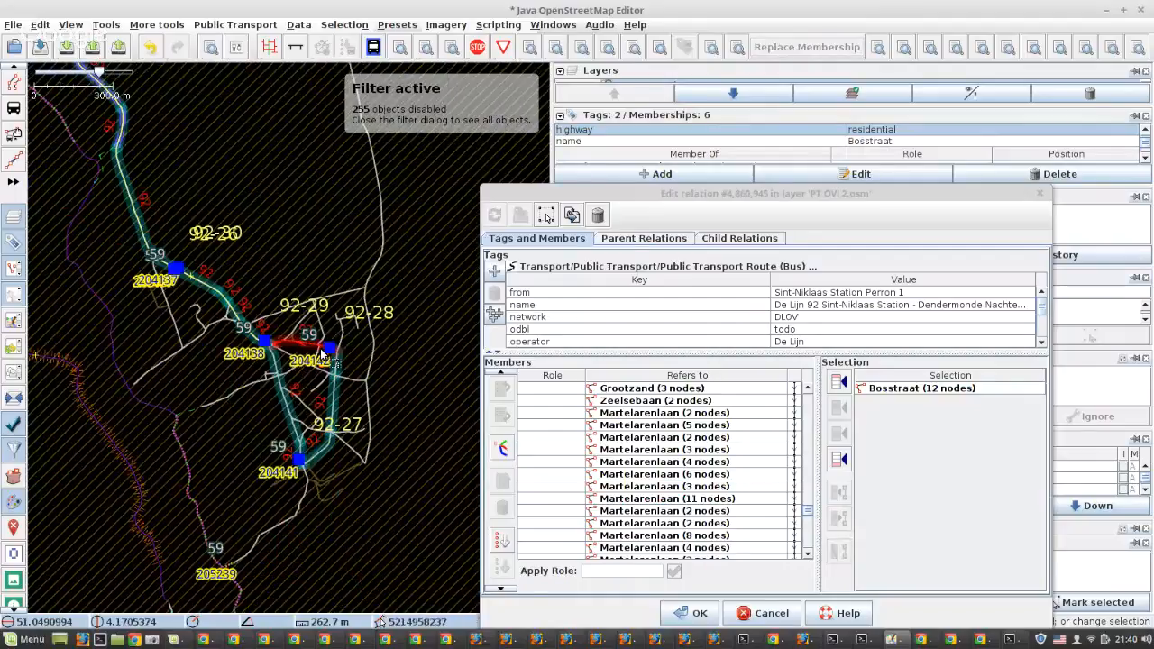
pyautogui.scroll(2, 280, 299)
pyautogui.scroll(3, 281, 302)
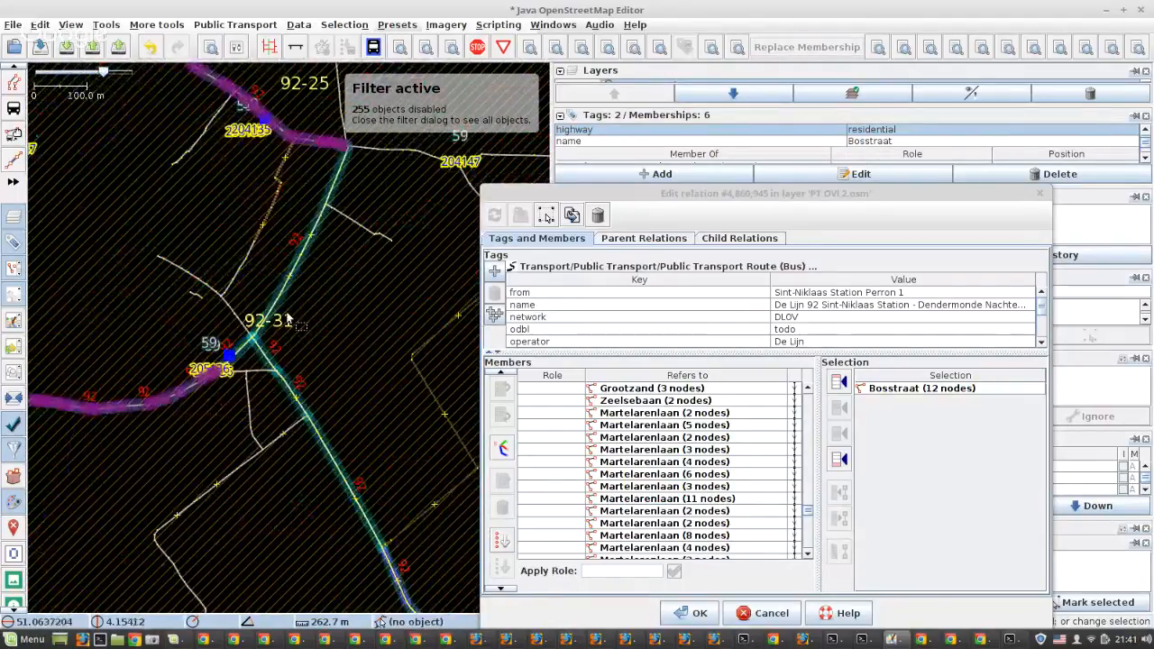
pyautogui.scroll(-1, 318, 279)
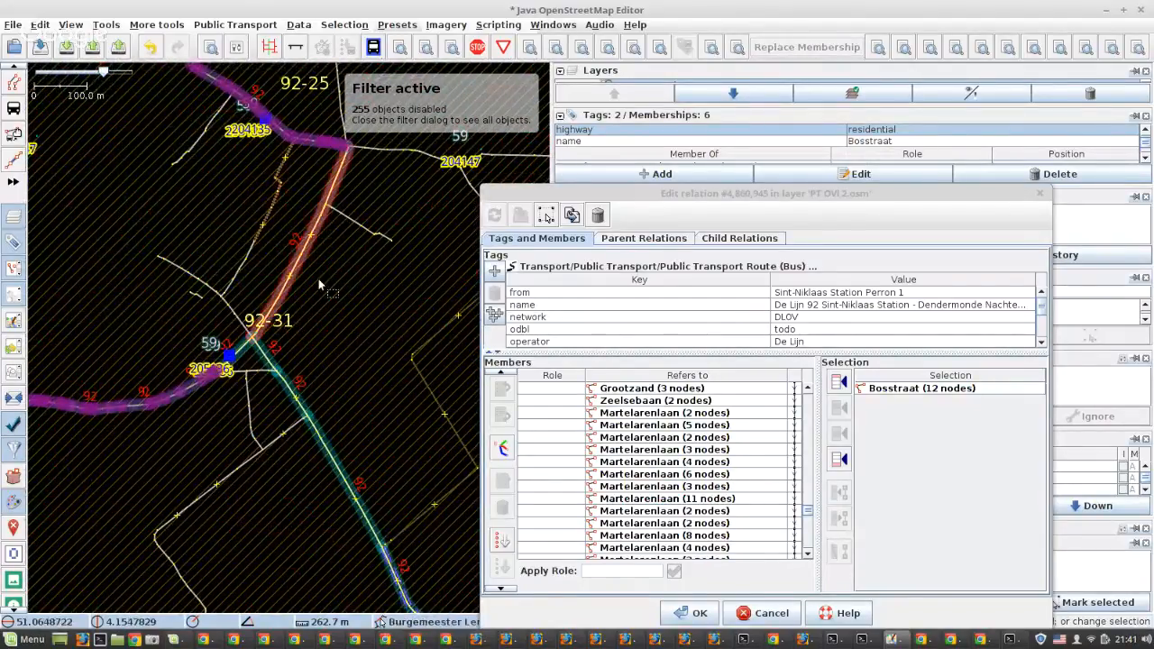
pyautogui.scroll(-3, 350, 302)
pyautogui.scroll(-2, 351, 302)
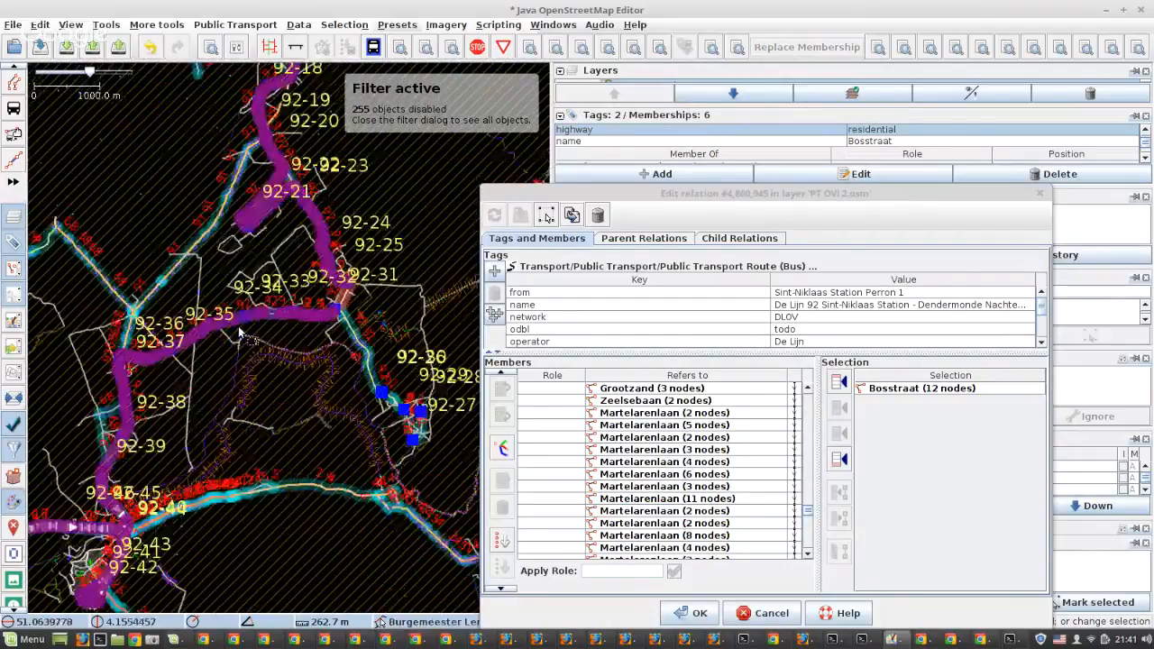
# Run the Routing Helper on the relation and show the solutions based on other route relations for the gap after Parklaan
pyautogui.click(505, 451)
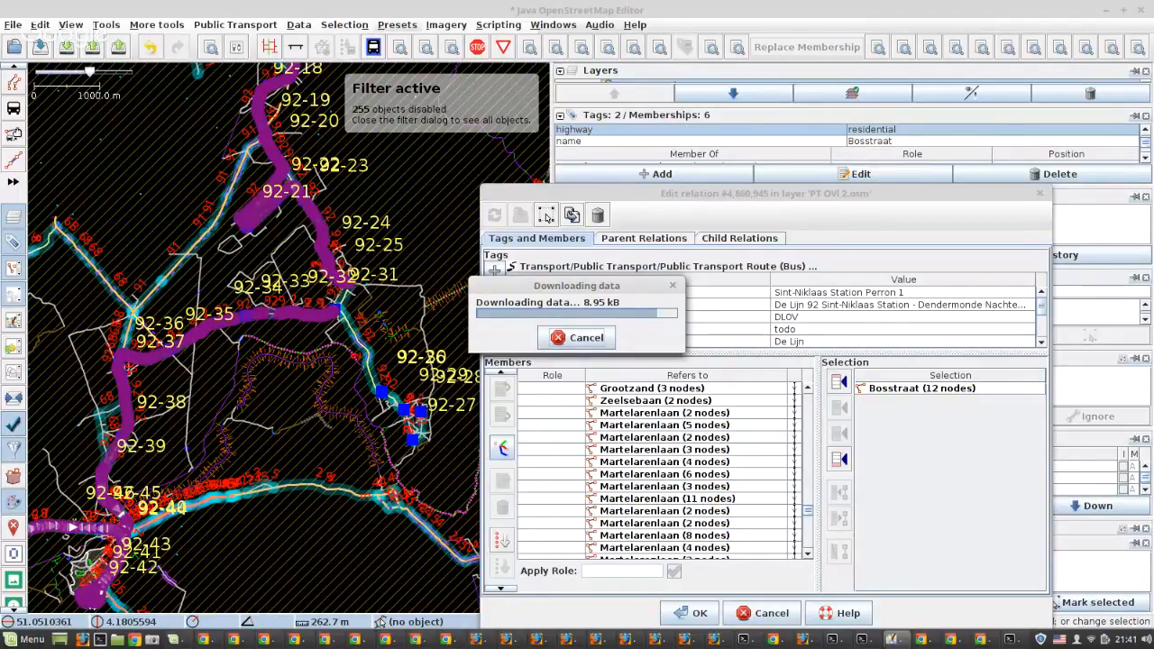
pyautogui.click(863, 641)
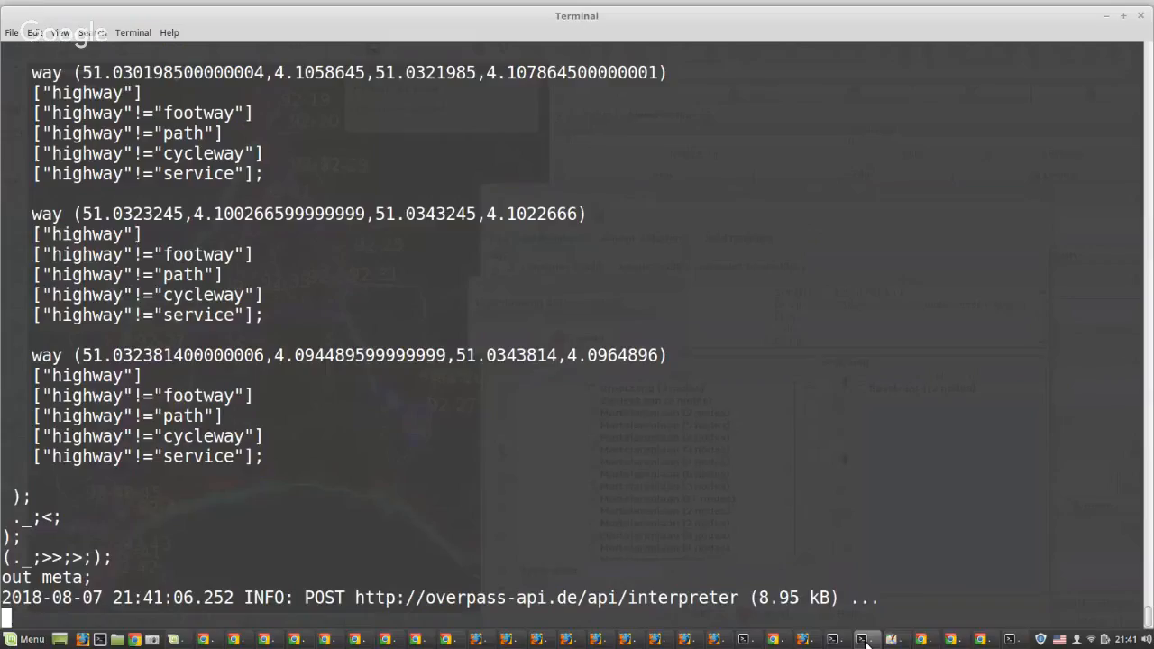
pyautogui.moveTo(863, 640)
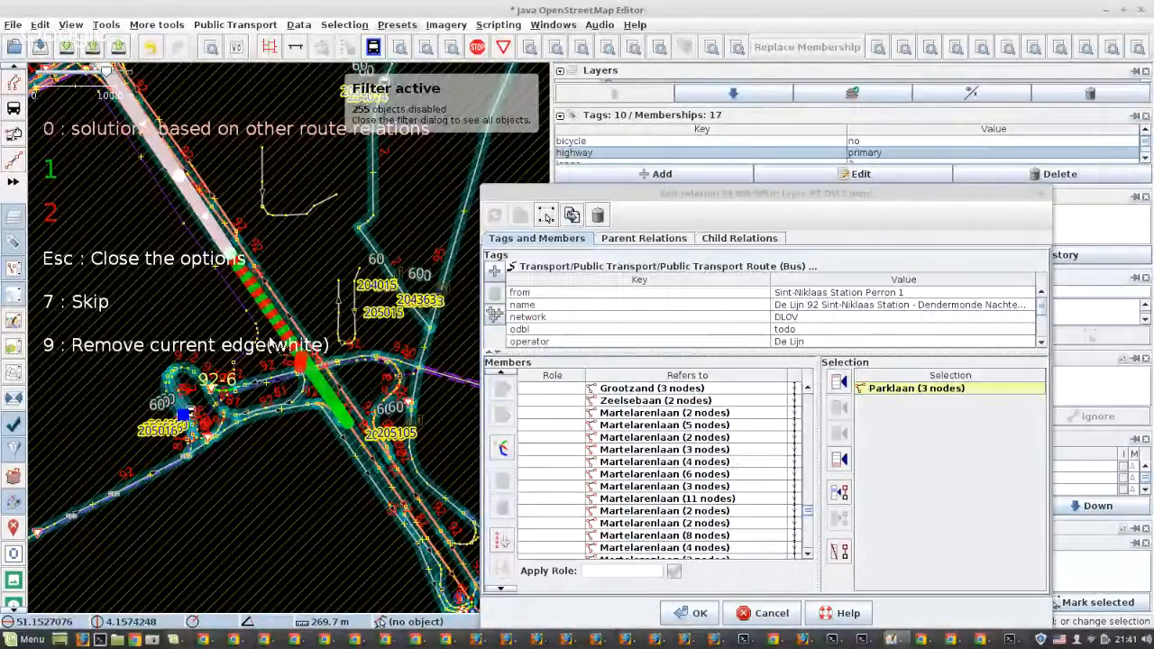
pyautogui.press('0')
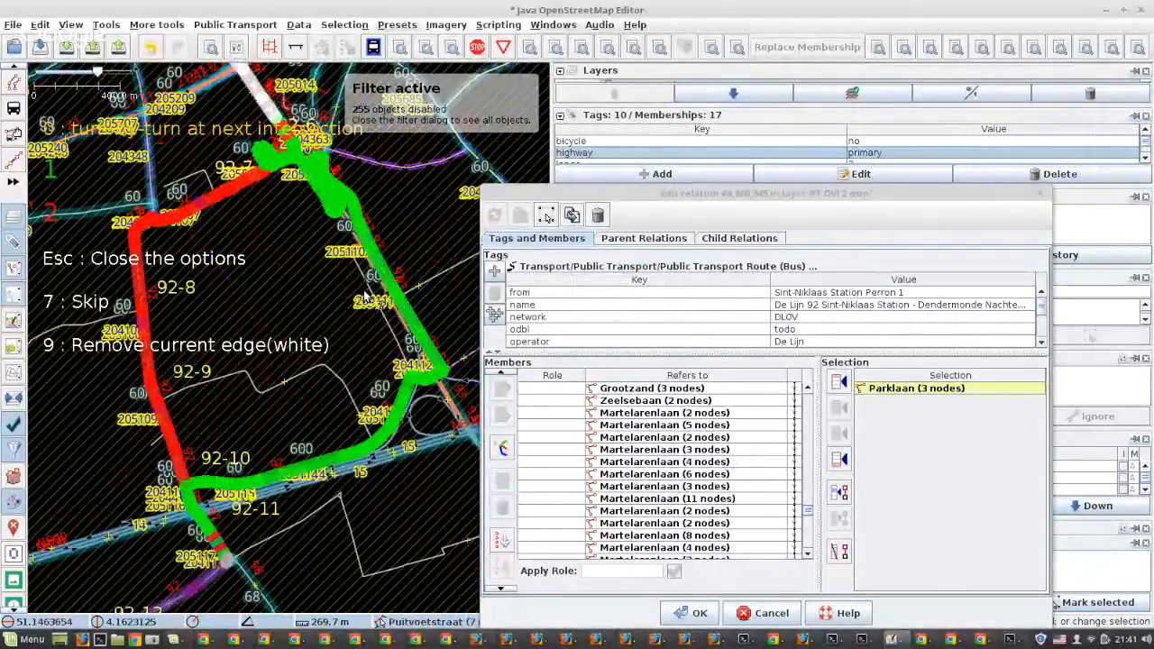
# Compare the green and red candidate routes around stop 92-6, Kapelstraat and Prins Alexanderlaan in detail
pyautogui.scroll(-2, 374, 348)
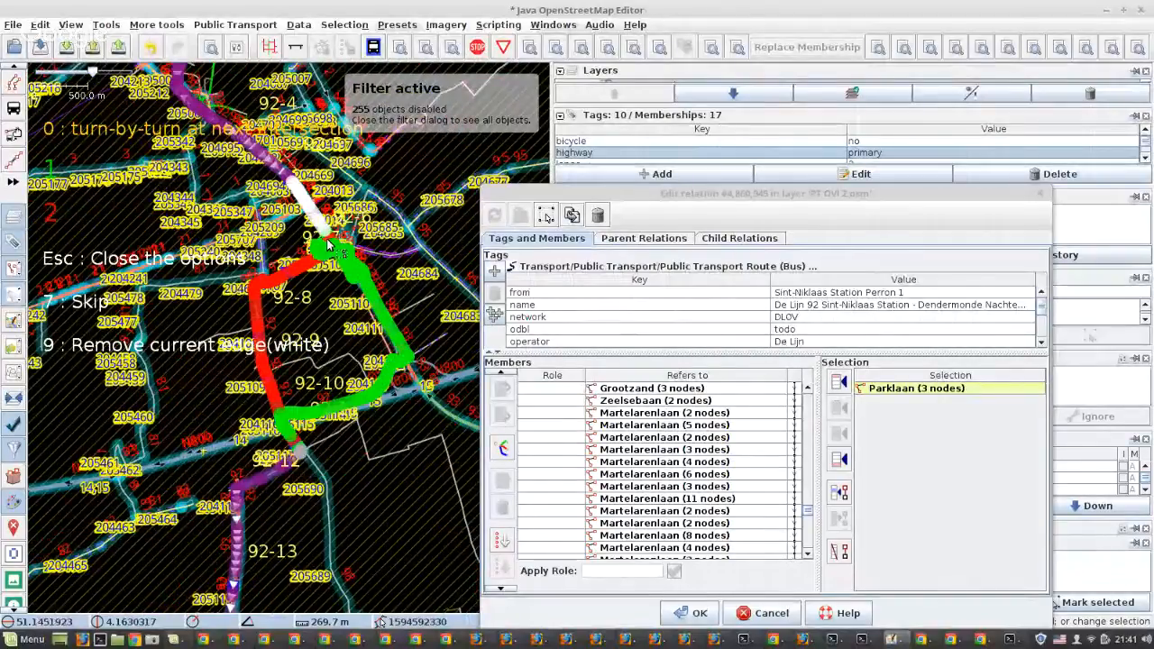
pyautogui.scroll(4, 320, 240)
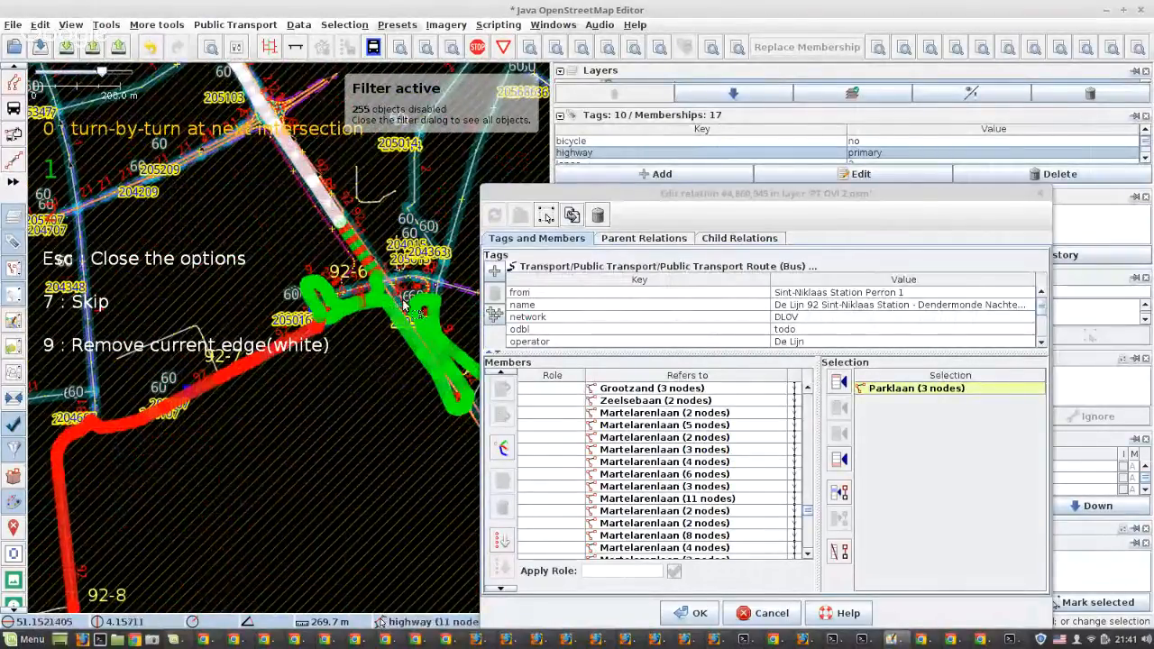
pyautogui.scroll(2, 408, 310)
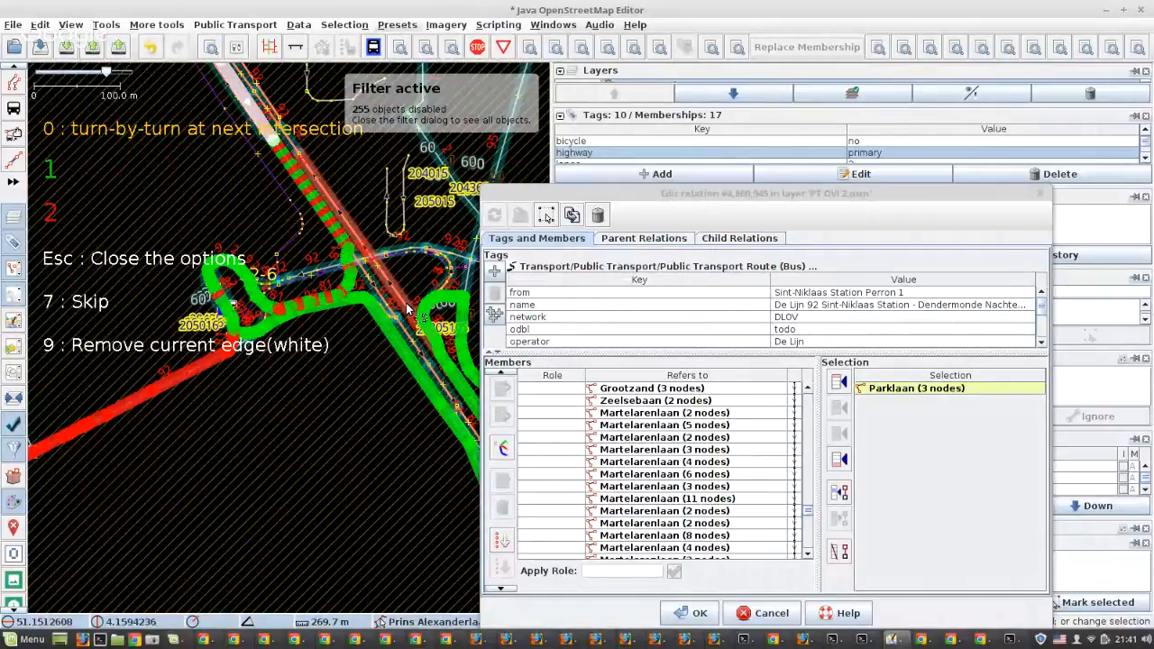
pyautogui.scroll(4, 232, 317)
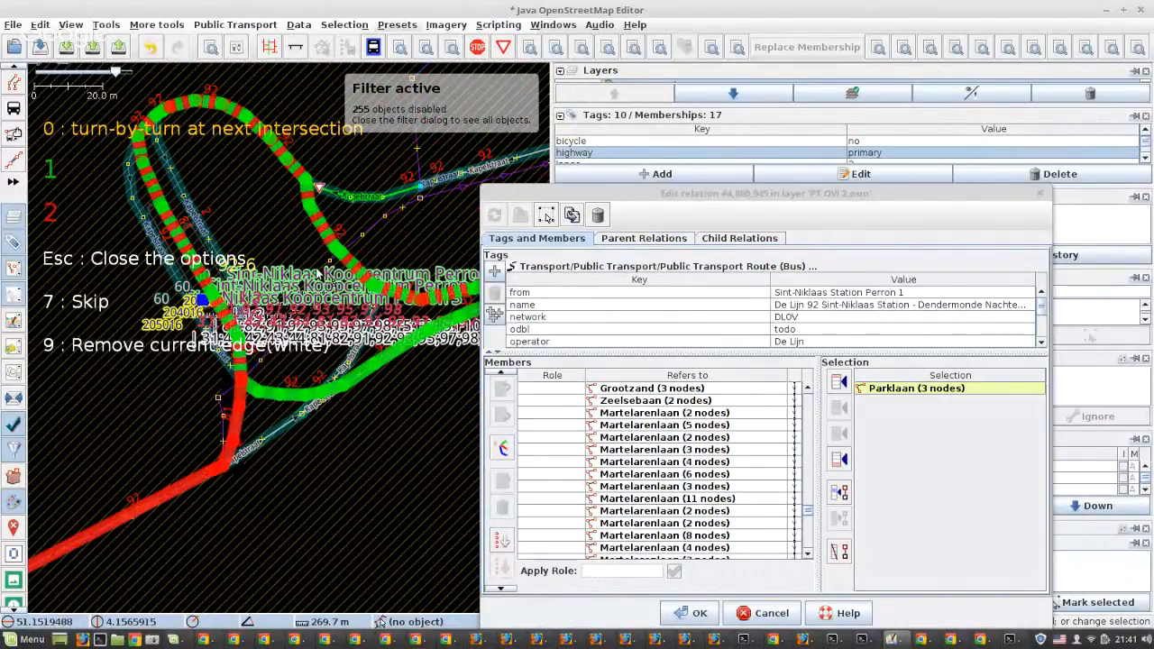
pyautogui.scroll(-3, 352, 245)
pyautogui.moveTo(351, 247); pyautogui.dragTo(286, 281)
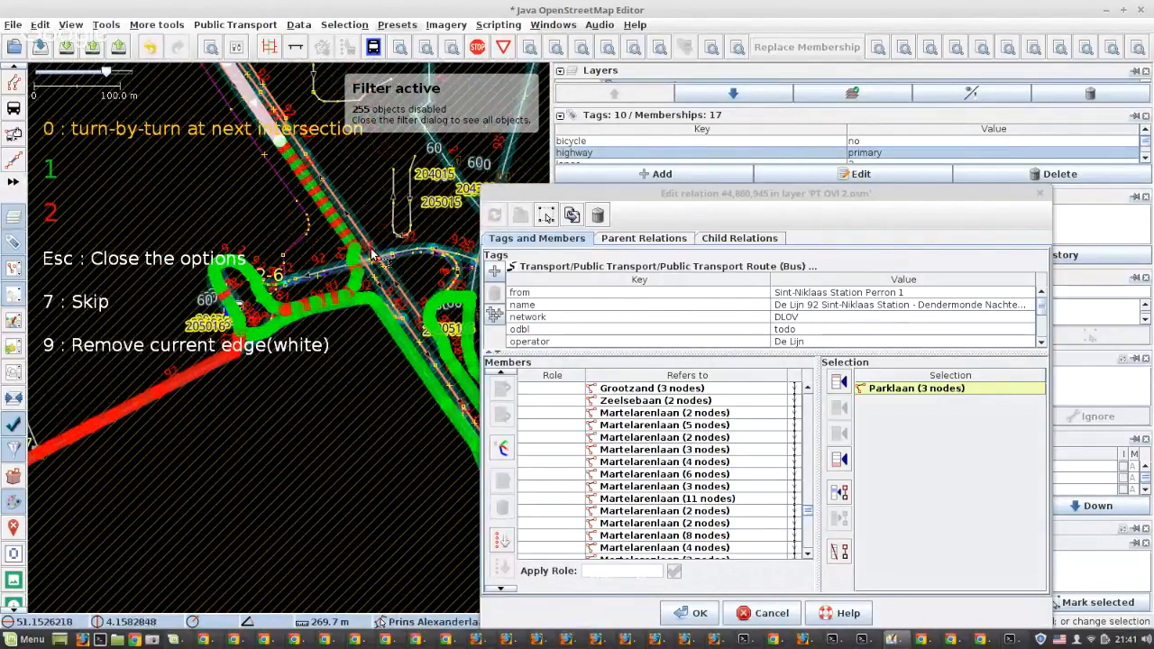
pyautogui.scroll(2, 278, 281)
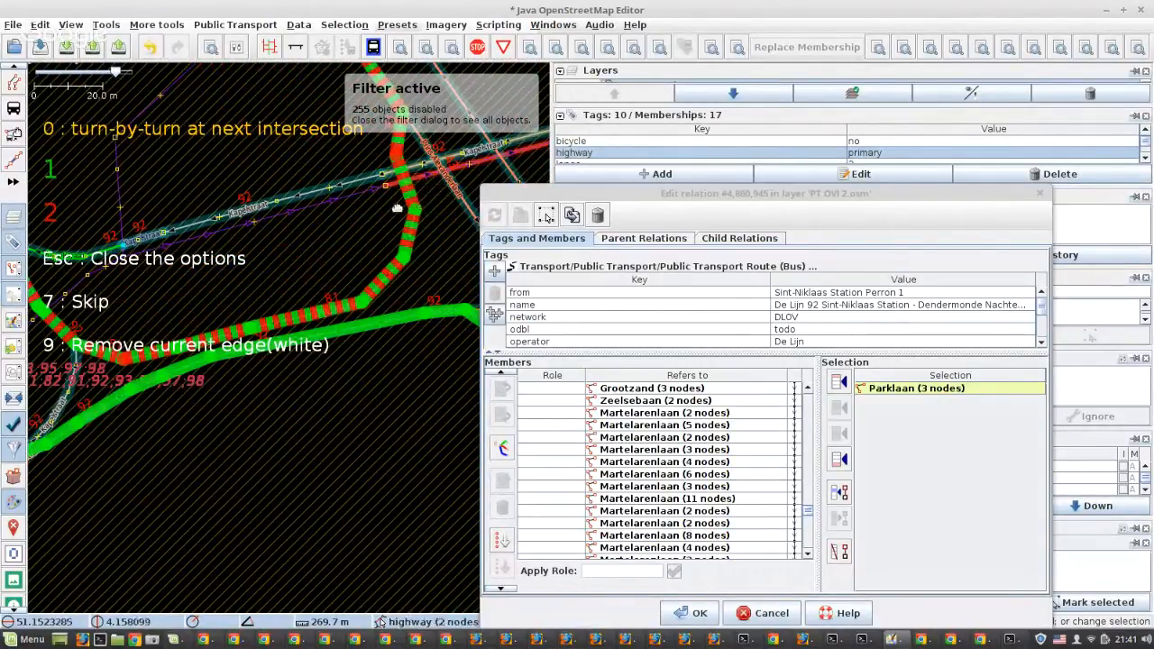
pyautogui.scroll(2, 275, 280)
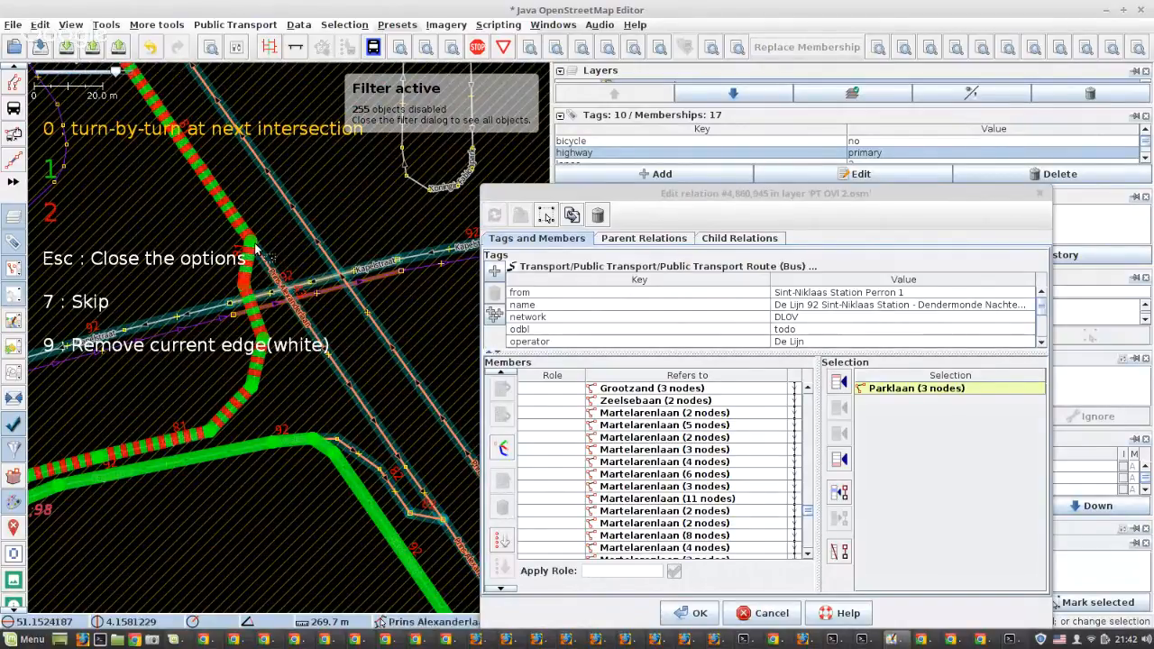
pyautogui.scroll(-4, 408, 405)
pyautogui.scroll(4, 273, 426)
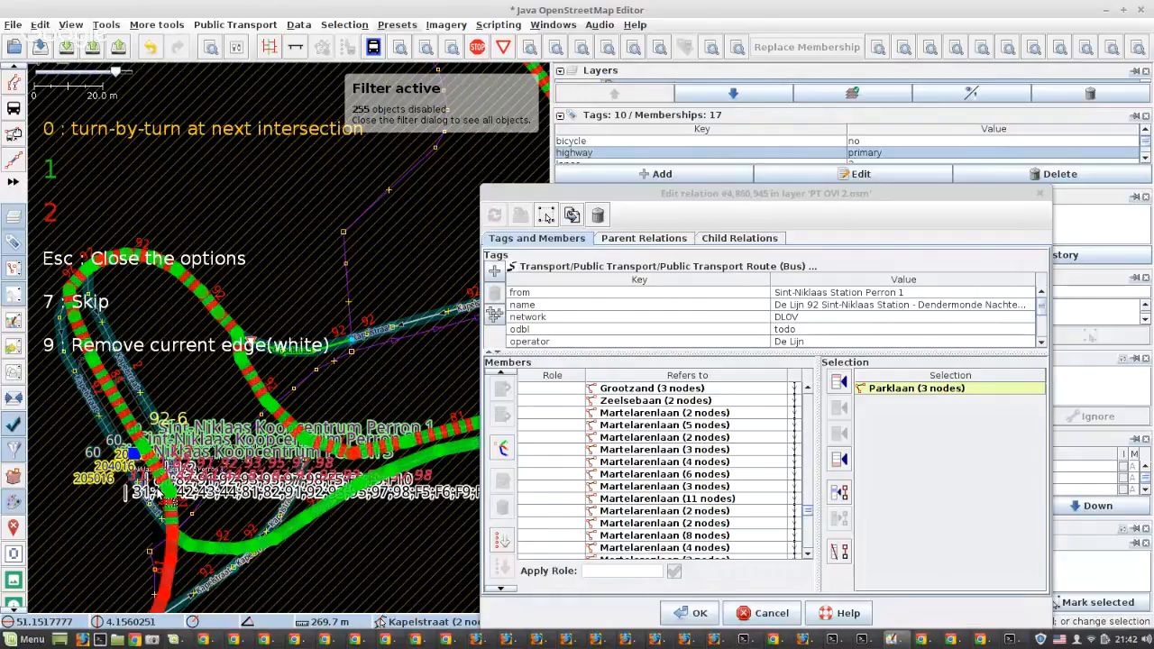
pyautogui.scroll(-2, 160, 494)
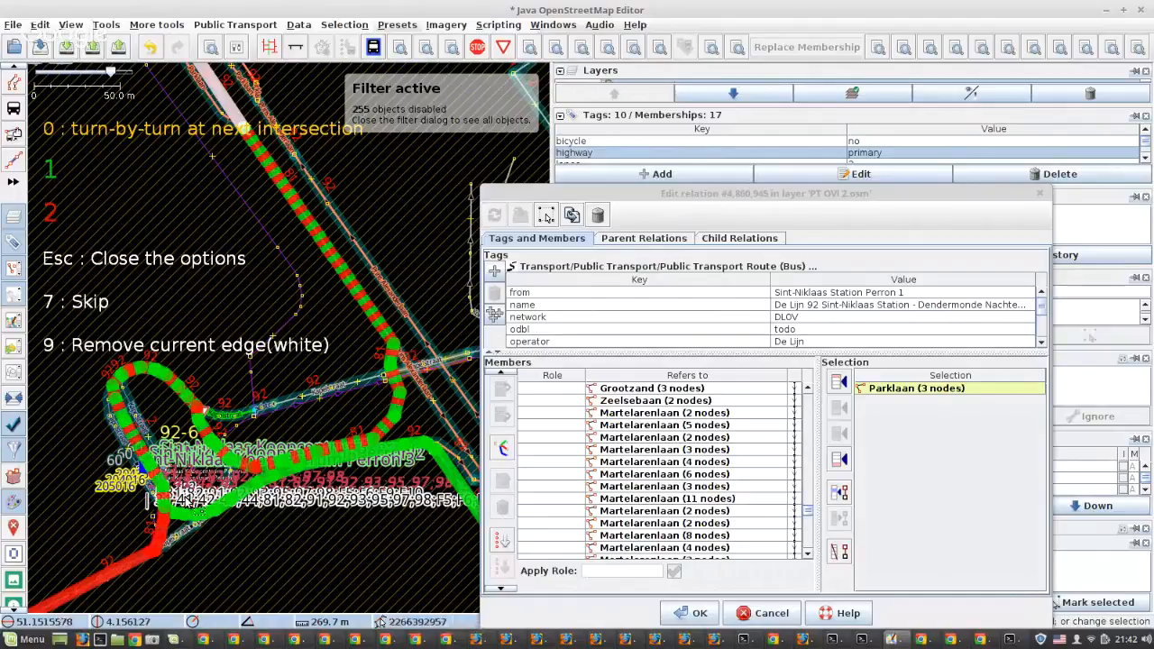
# Compare where the candidates rejoin near stop 92-10 and fill the gap after Parklaan with the red route past stops 92-7 to 92-11
pyautogui.scroll(-6, 188, 503)
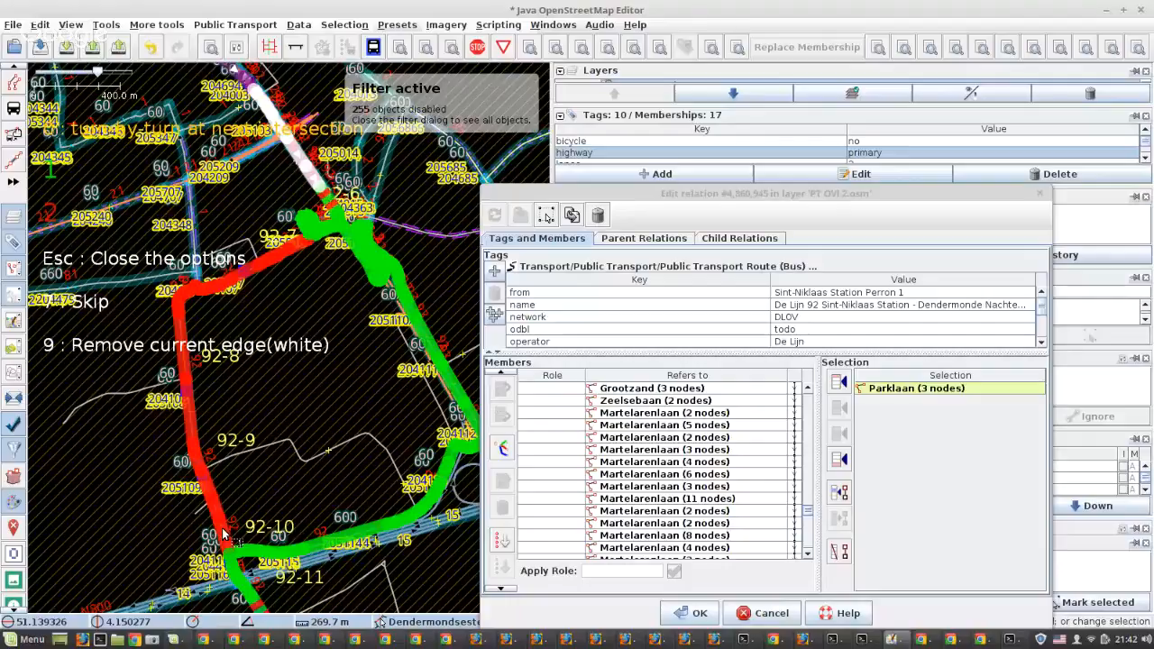
pyautogui.scroll(4, 232, 561)
pyautogui.moveTo(232, 562); pyautogui.dragTo(160, 356)
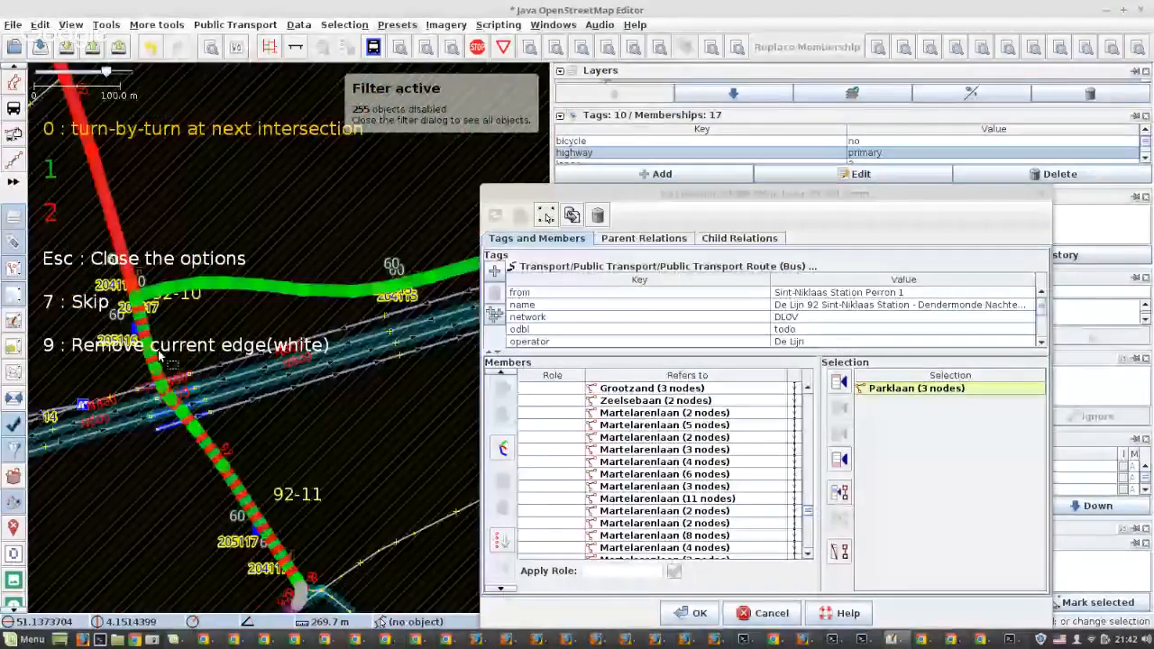
pyautogui.scroll(-4, 150, 333)
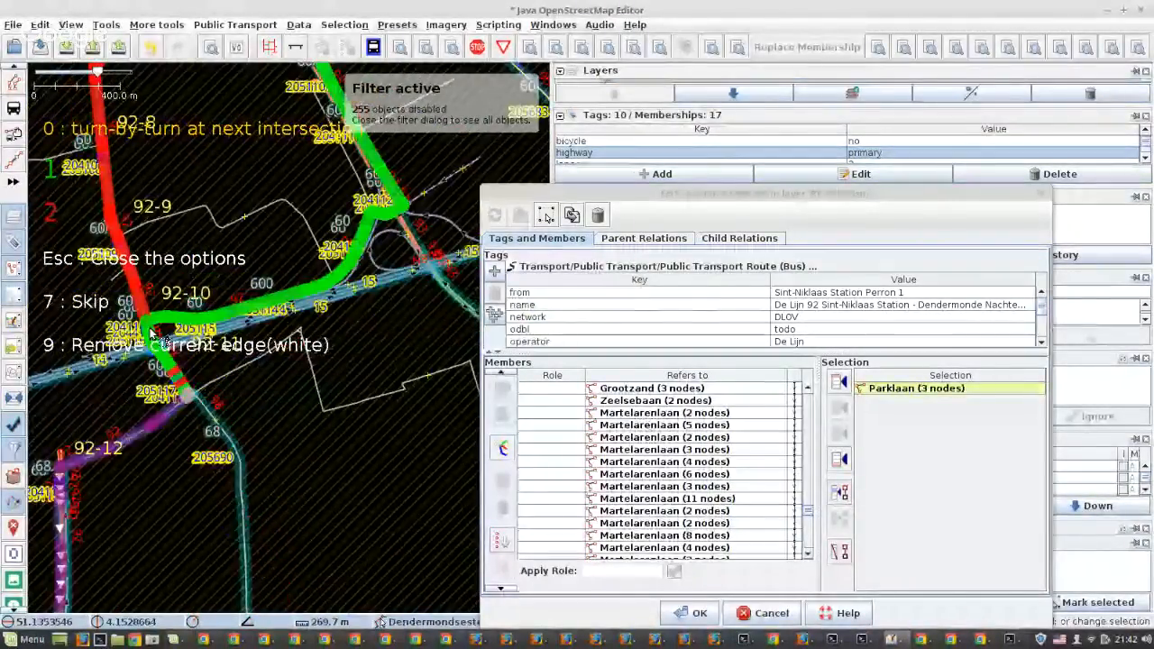
pyautogui.scroll(-2, 156, 332)
pyautogui.scroll(4, 158, 180)
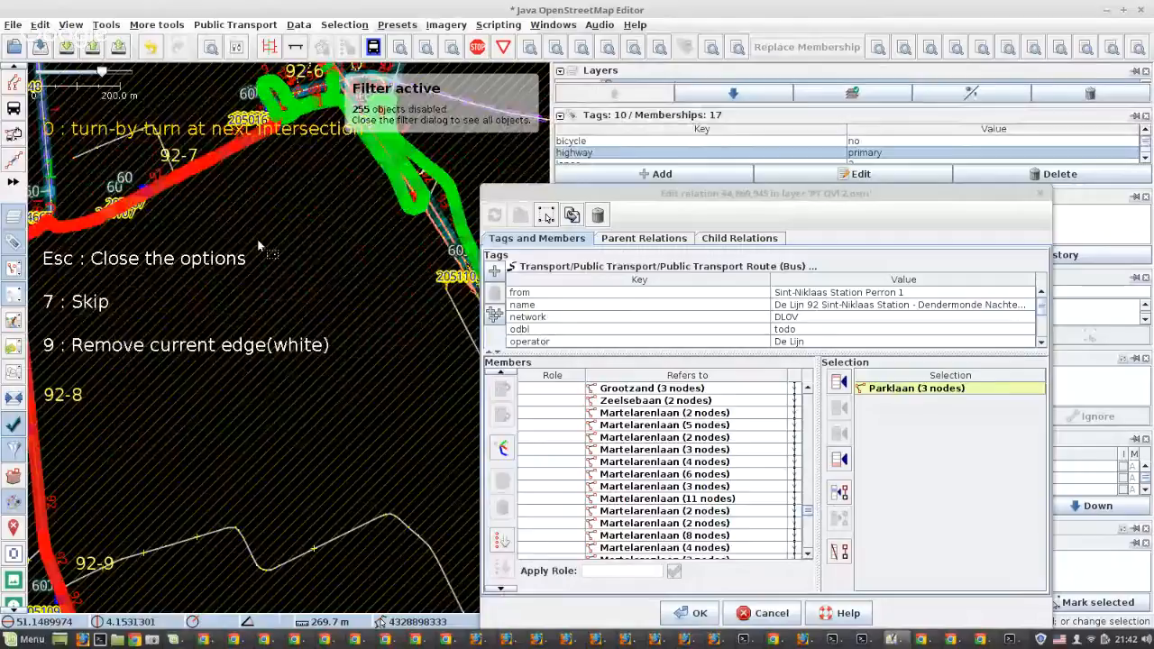
pyautogui.press('7')
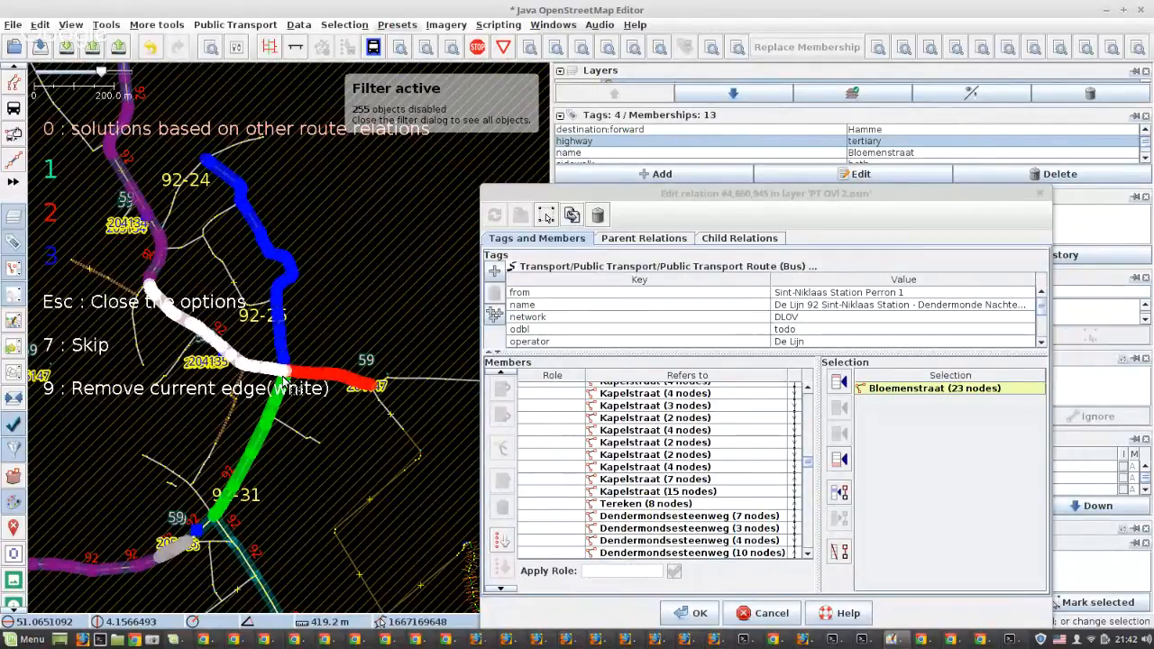
# Fill the gap after Bloemenstraat with the green route based on other relations, looping past stops 92-26 to 92-31, and review the member list
pyautogui.press('1')
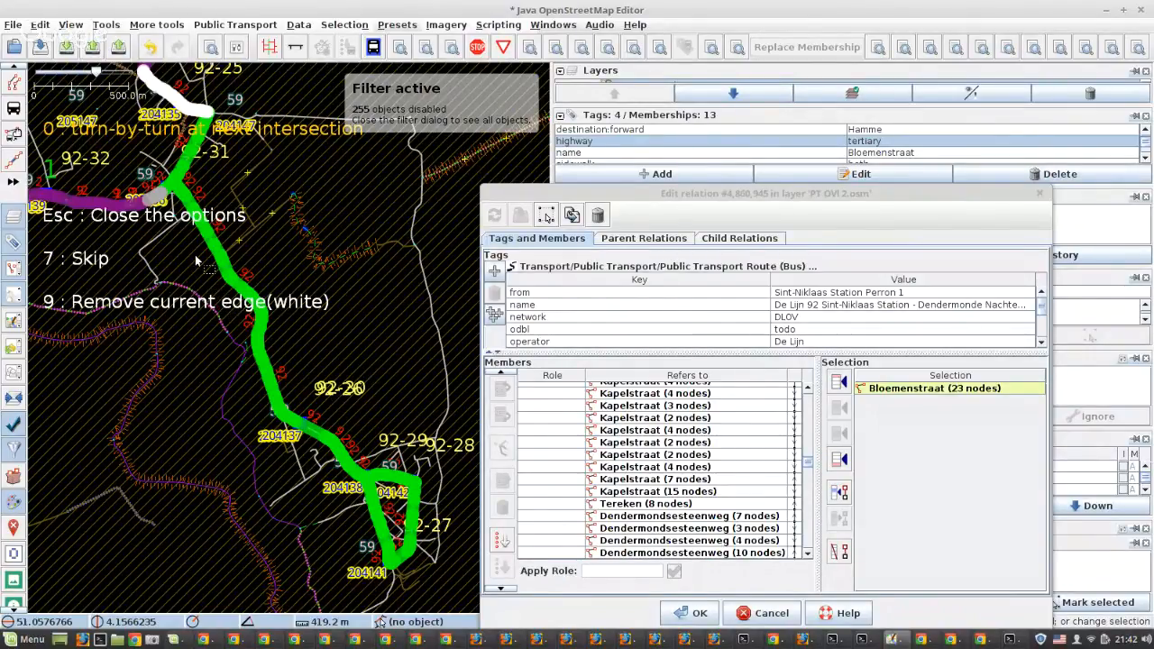
pyautogui.press('1')
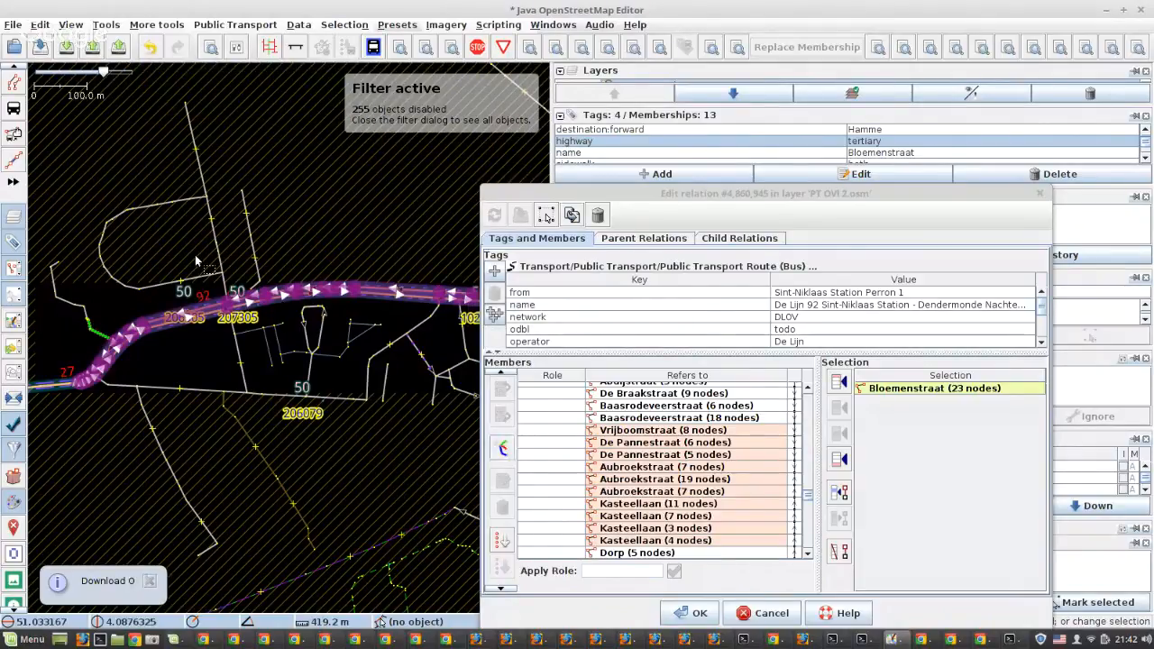
pyautogui.scroll(-10, 703, 449)
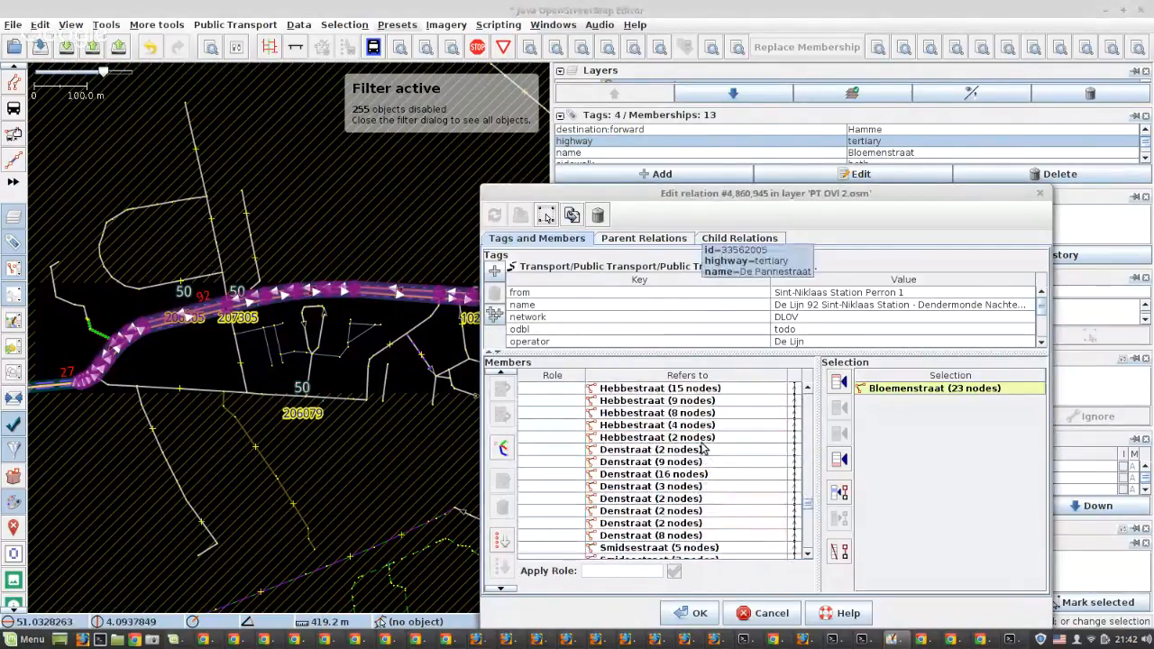
pyautogui.scroll(-15, 701, 448)
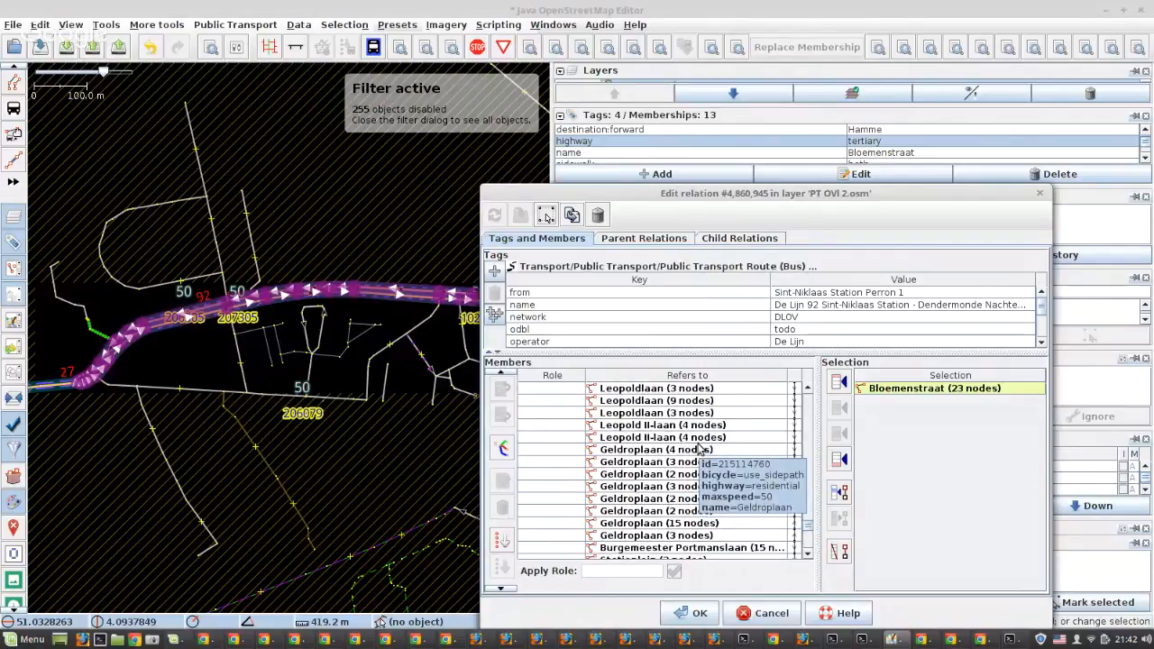
pyautogui.scroll(15, 697, 449)
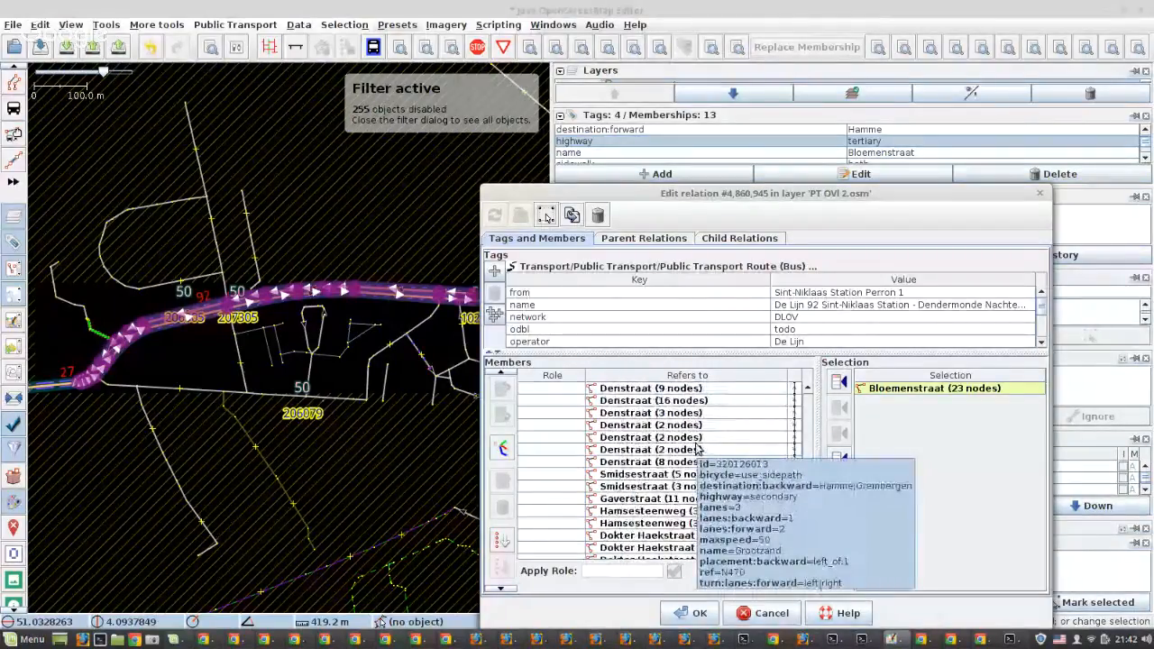
# Review the relation's member list from the filled-in ways up to the platforms, and select the edited relation
pyautogui.scroll(10, 697, 448)
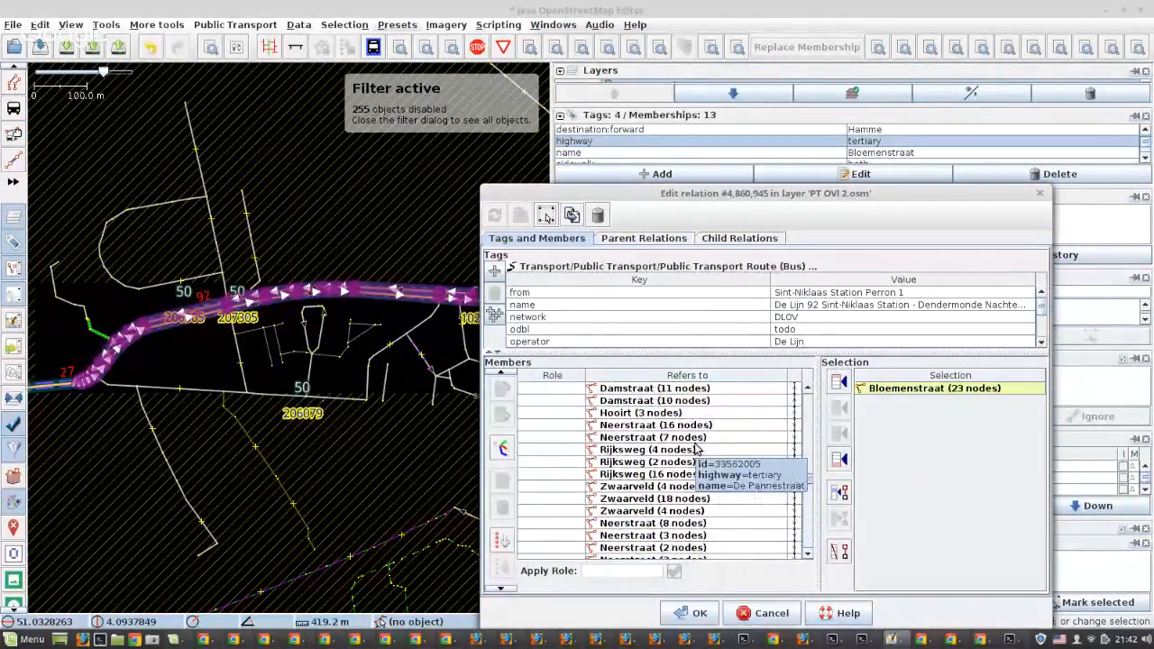
pyautogui.scroll(15, 697, 448)
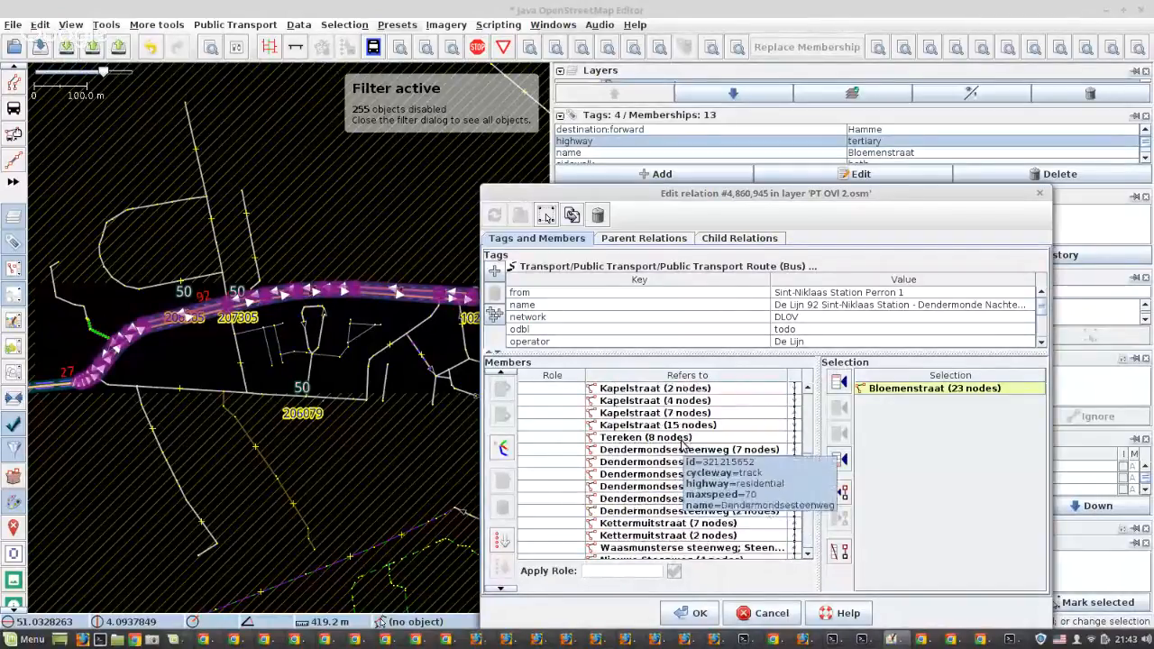
pyautogui.scroll(15, 682, 448)
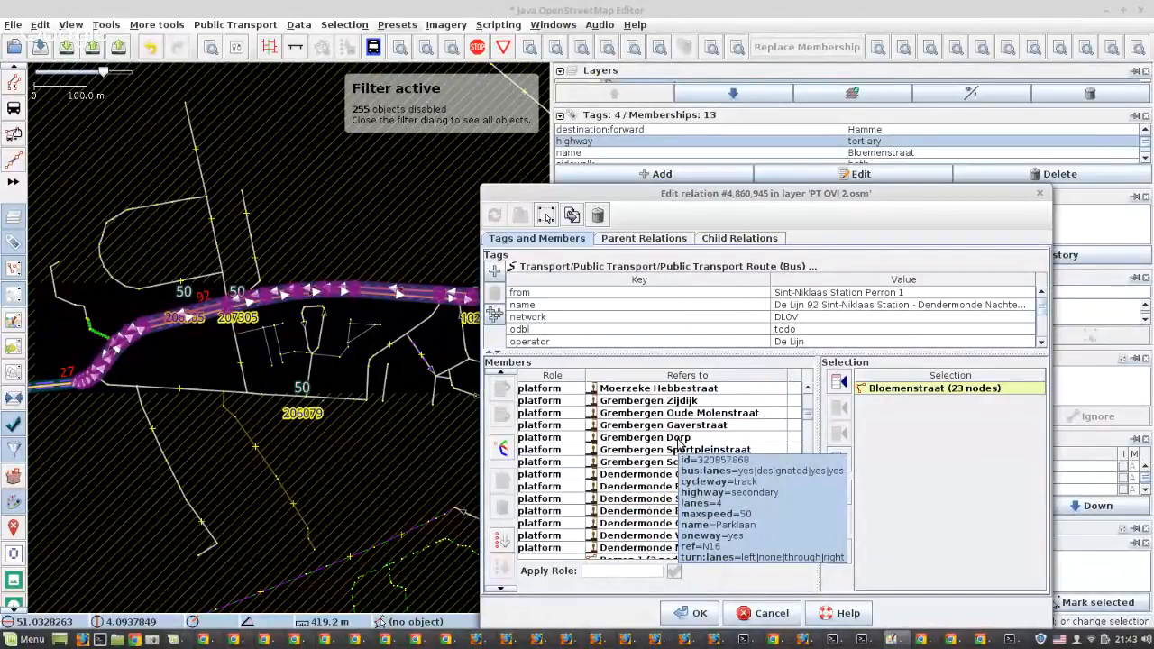
pyautogui.scroll(5, 682, 447)
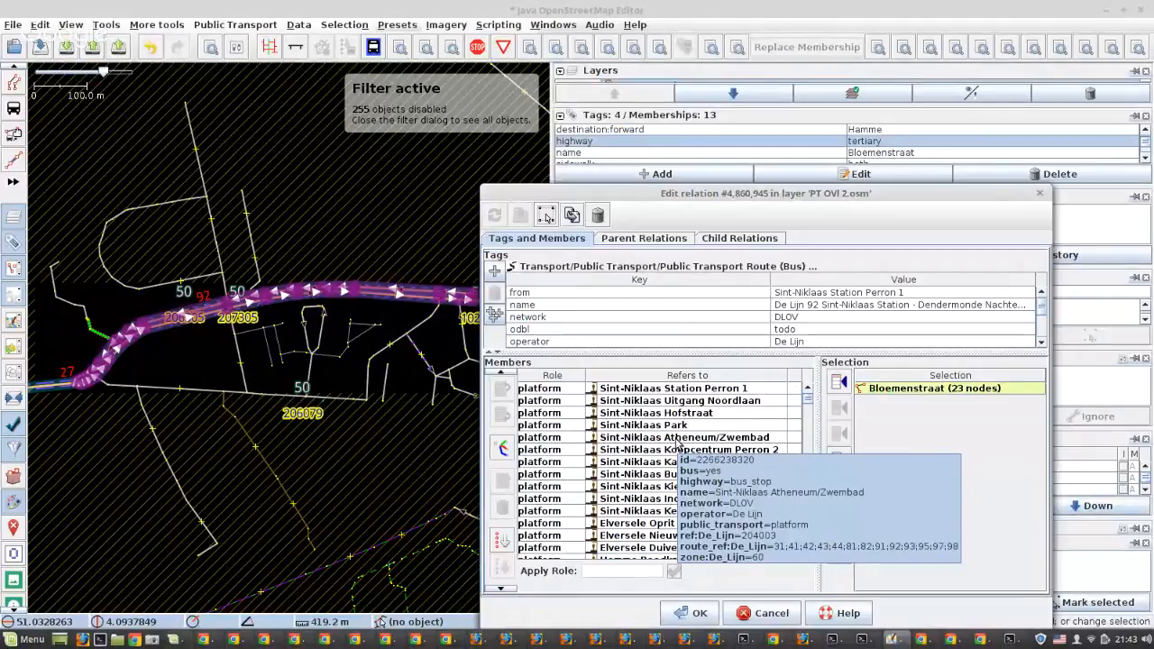
pyautogui.scroll(-5, 677, 443)
pyautogui.scroll(-8, 678, 443)
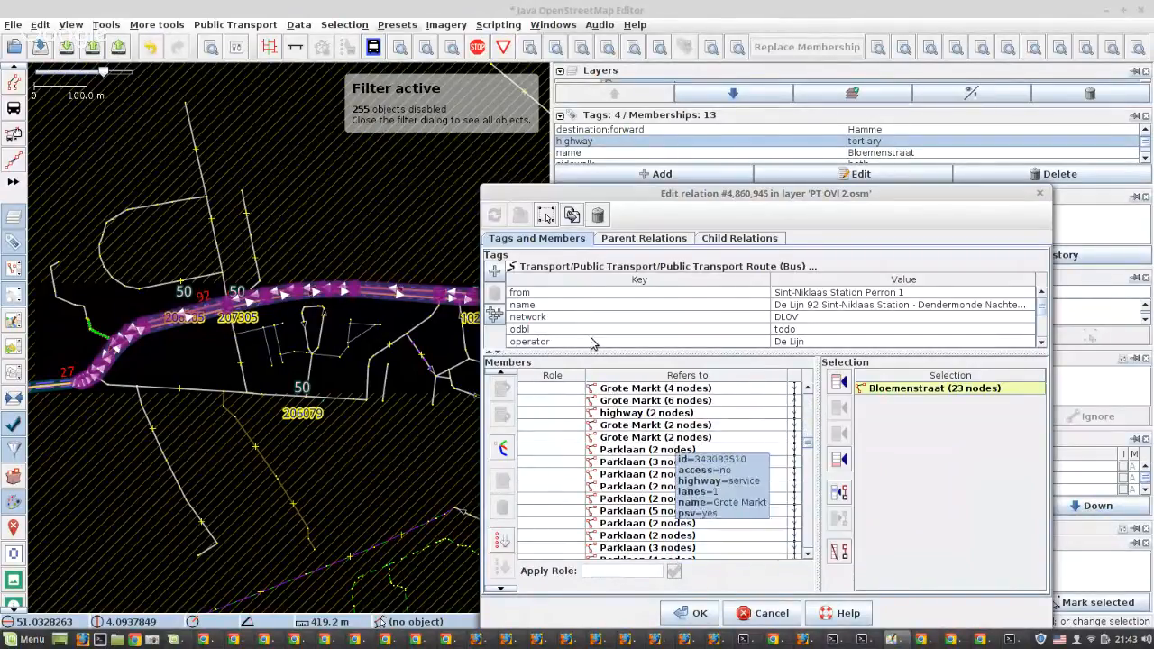
pyautogui.click(546, 215)
pyautogui.moveTo(634, 195); pyautogui.dragTo(717, 178)
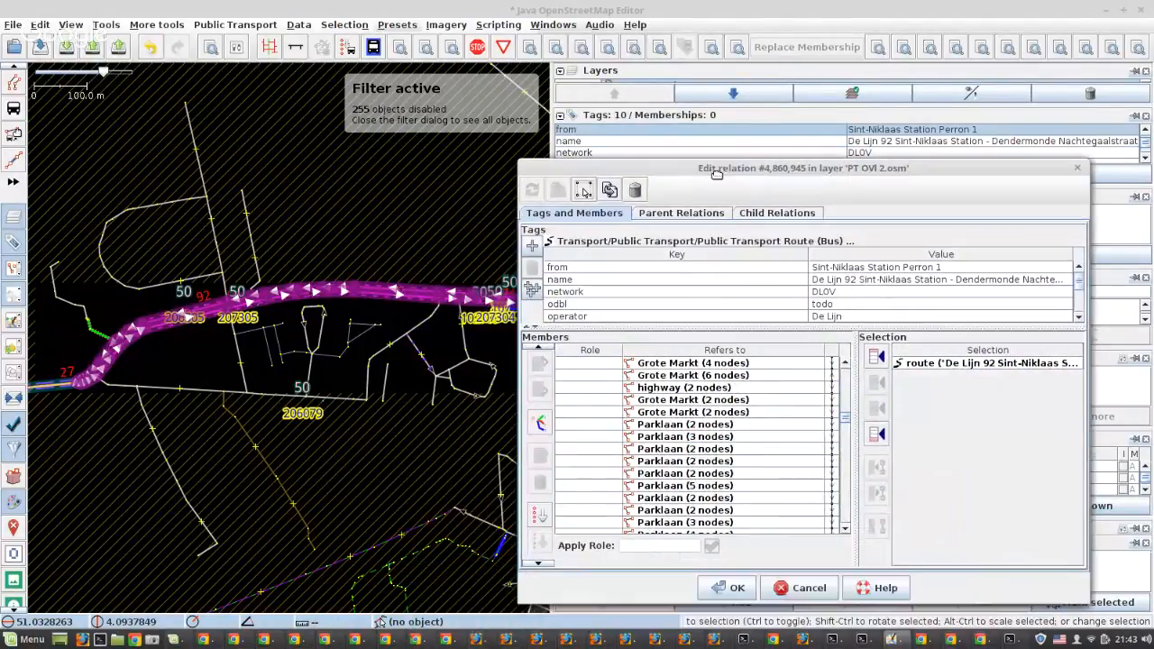
# Select all platform members, from Sint-Niklaas Station Perron 1 to Dendermonde Nachtegaalstraat, as objects in the data layer
pyautogui.scroll(-5, 733, 407)
pyautogui.scroll(10, 721, 406)
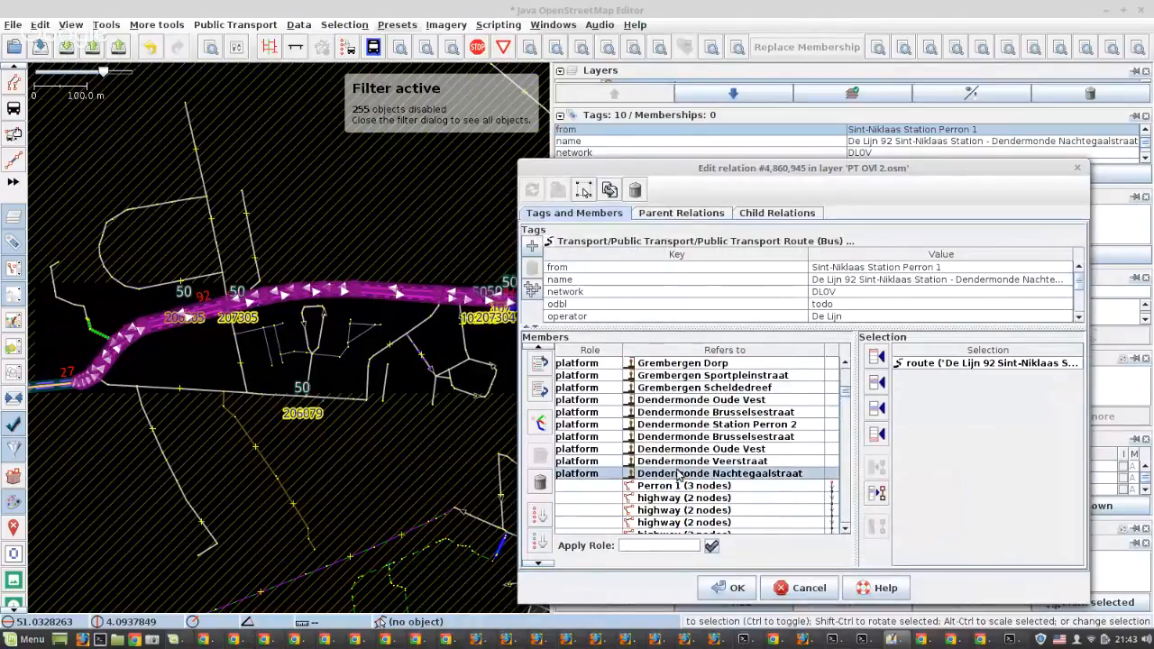
pyautogui.hotkey('ctrl', 'a')
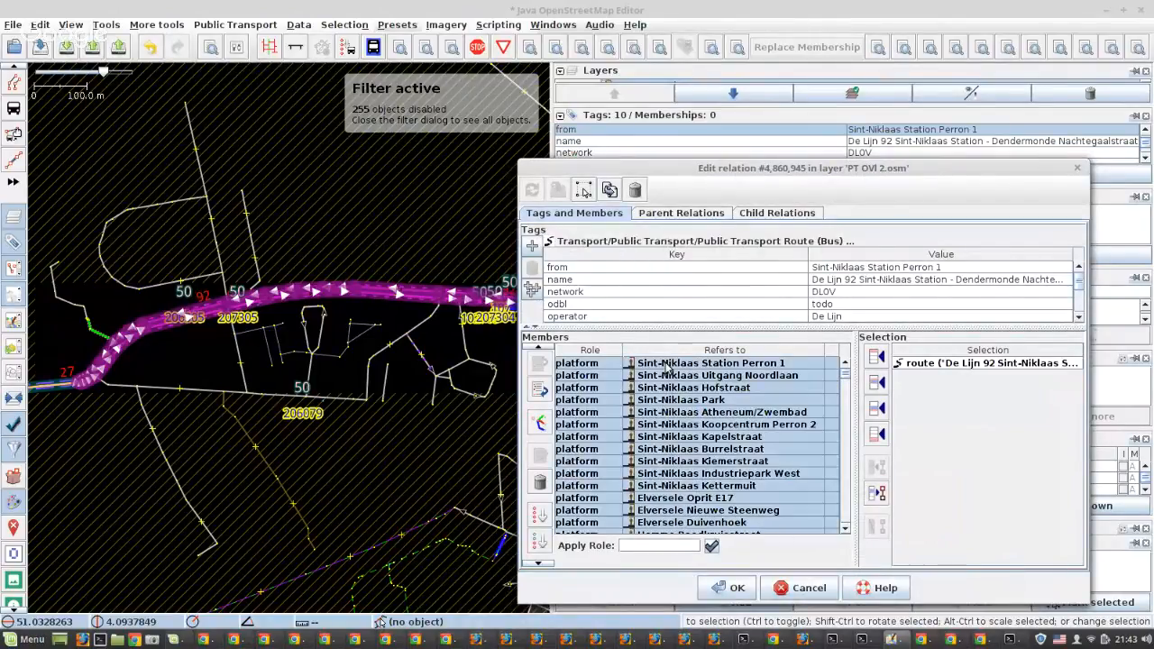
pyautogui.click(877, 494)
pyautogui.moveTo(844, 175); pyautogui.dragTo(888, 135)
# Examine the whole route against the numbered stops, including the loop at 92-21 and the branch past 92-31
pyautogui.scroll(-6, 239, 353)
pyautogui.scroll(-2, 241, 354)
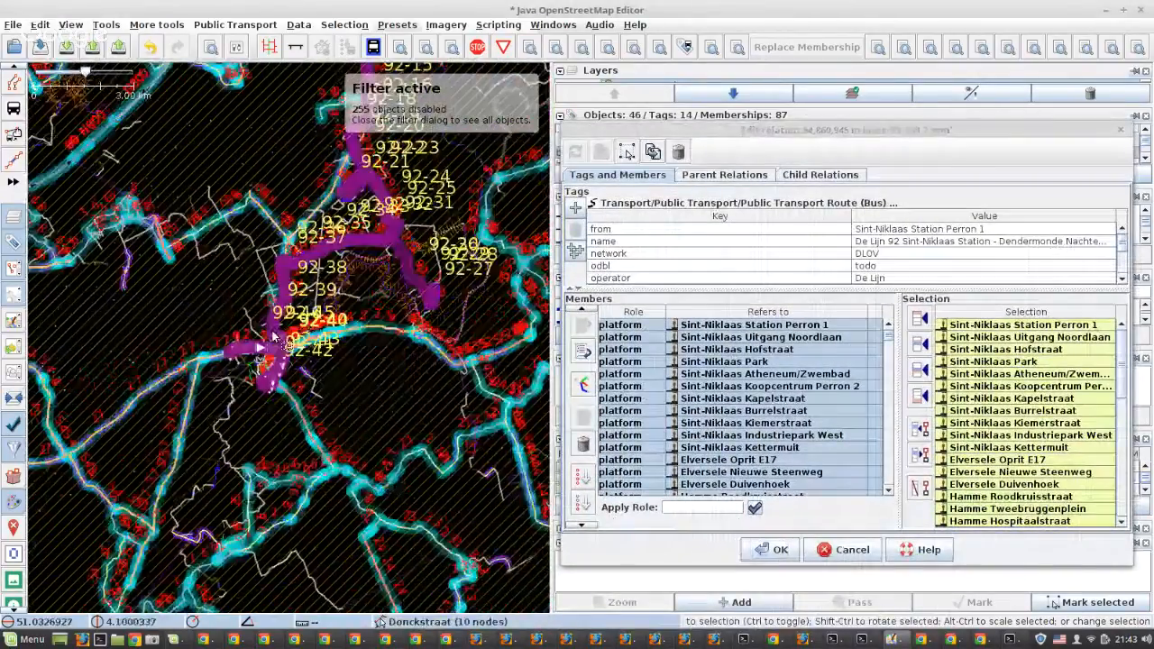
pyautogui.moveTo(324, 295); pyautogui.dragTo(222, 469)
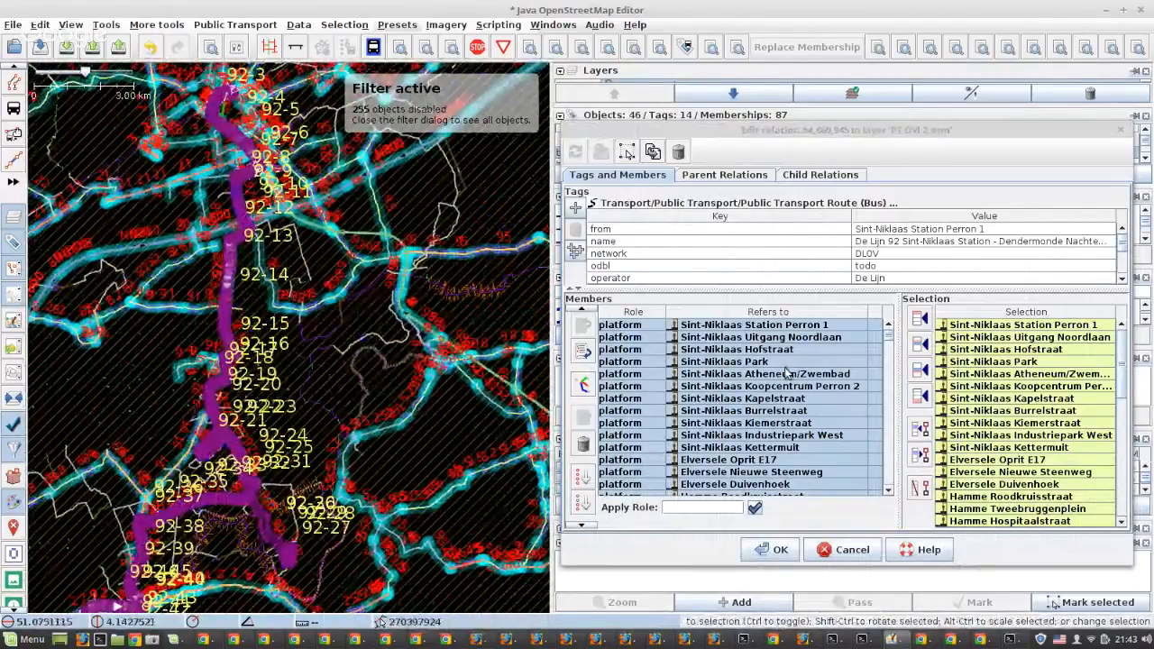
pyautogui.scroll(-10, 790, 401)
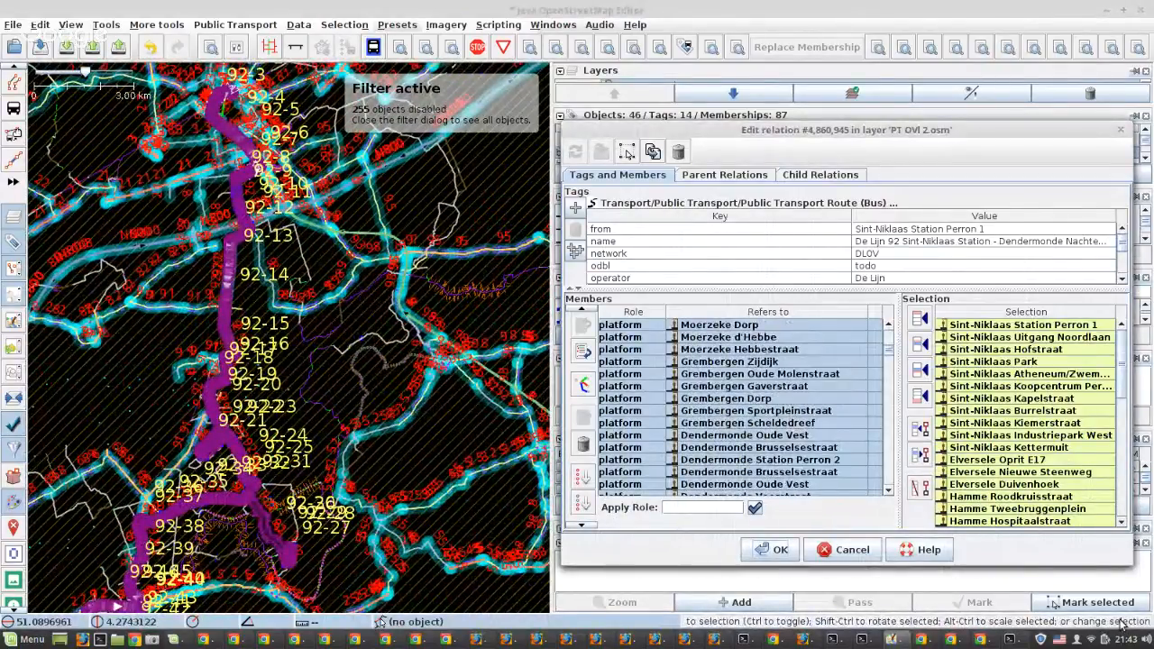
pyautogui.scroll(-6, 768, 423)
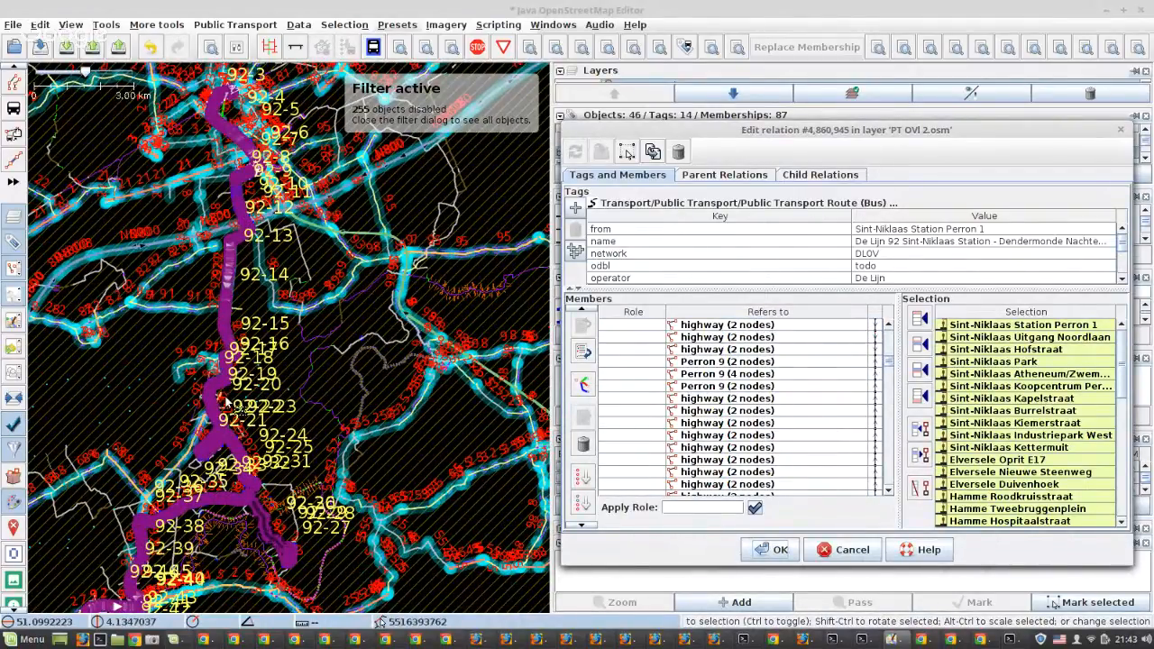
pyautogui.click(220, 492)
pyautogui.scroll(4, 220, 491)
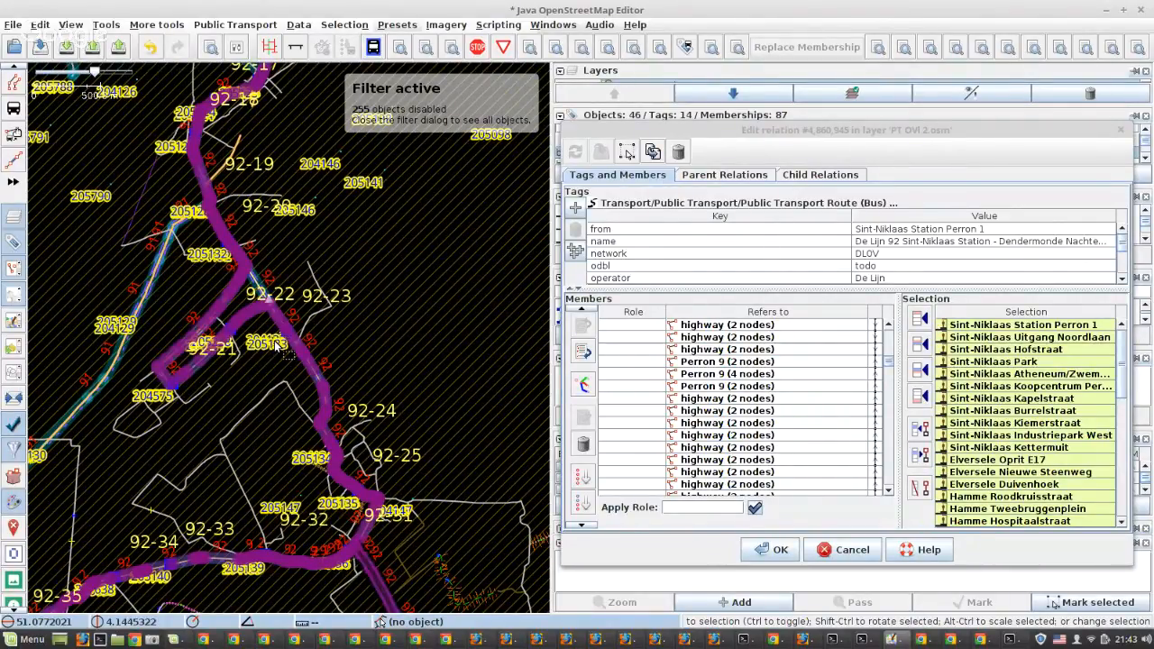
pyautogui.moveTo(411, 555); pyautogui.dragTo(450, 318)
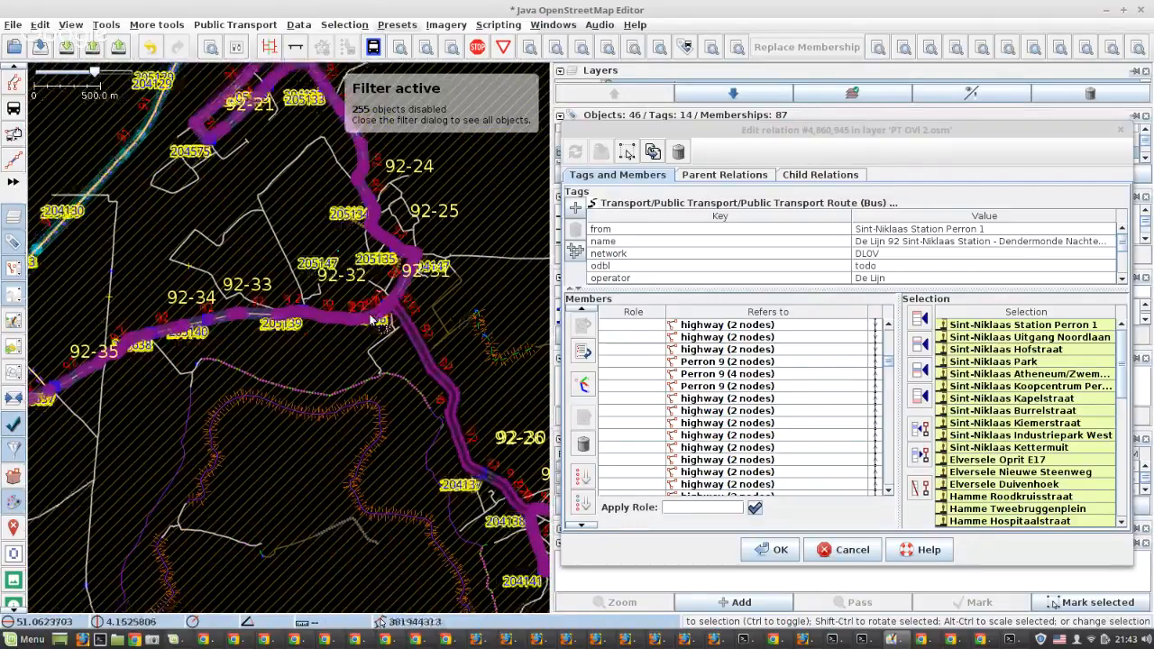
pyautogui.scroll(-4, 394, 321)
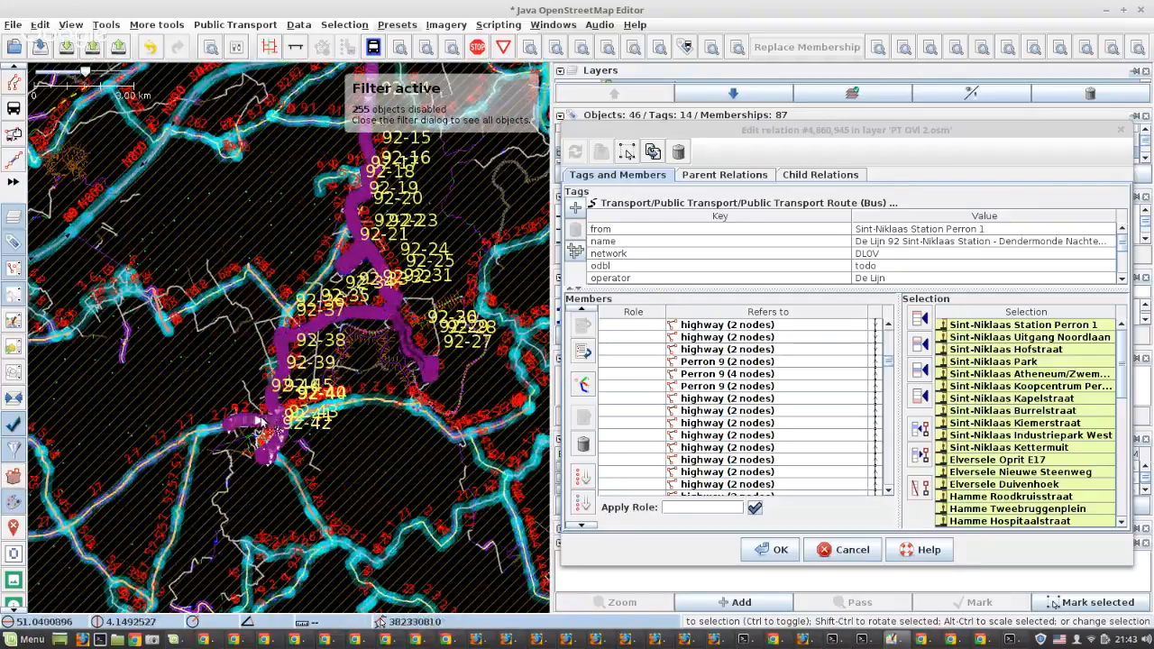
# Inspect the junction near stops 92-40 and 92-44 and the end of the route at stop 92-46
pyautogui.scroll(4, 267, 437)
pyautogui.scroll(6, 467, 394)
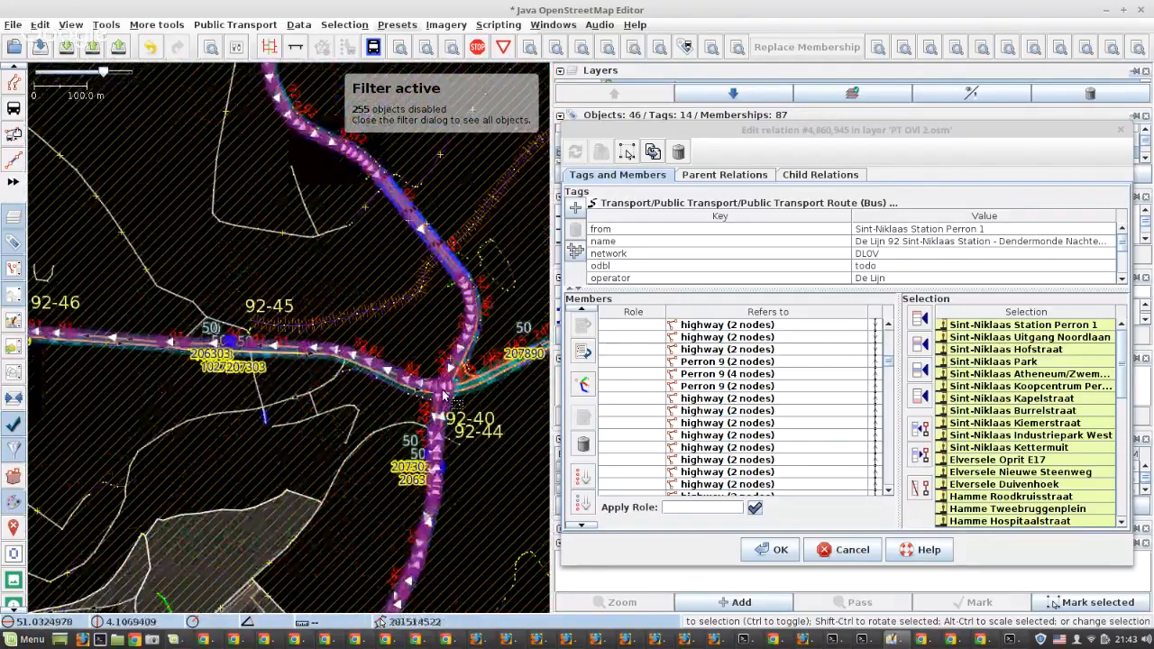
pyautogui.scroll(-3, 451, 379)
pyautogui.scroll(4, 406, 325)
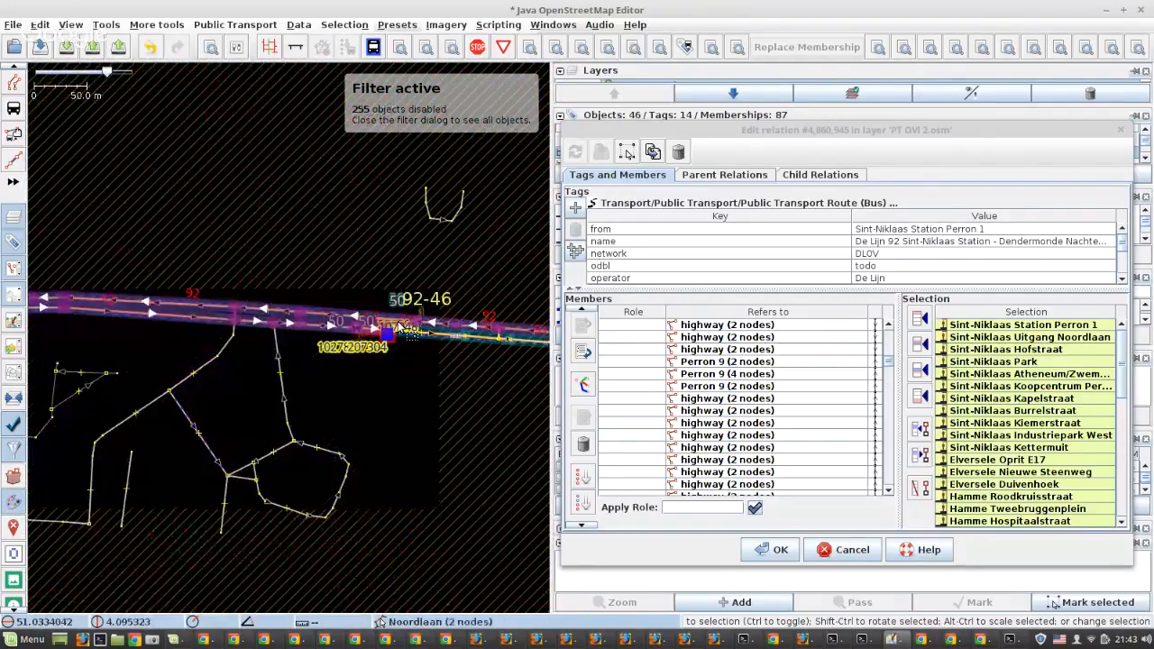
pyautogui.scroll(2, 406, 325)
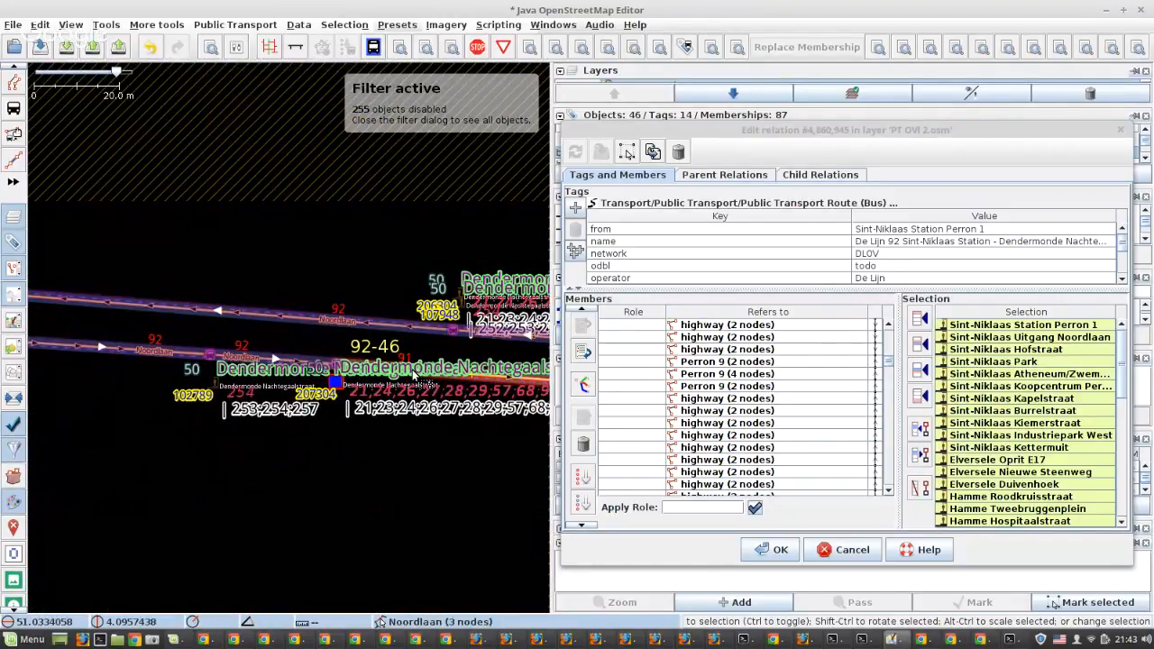
pyautogui.scroll(-2, 239, 416)
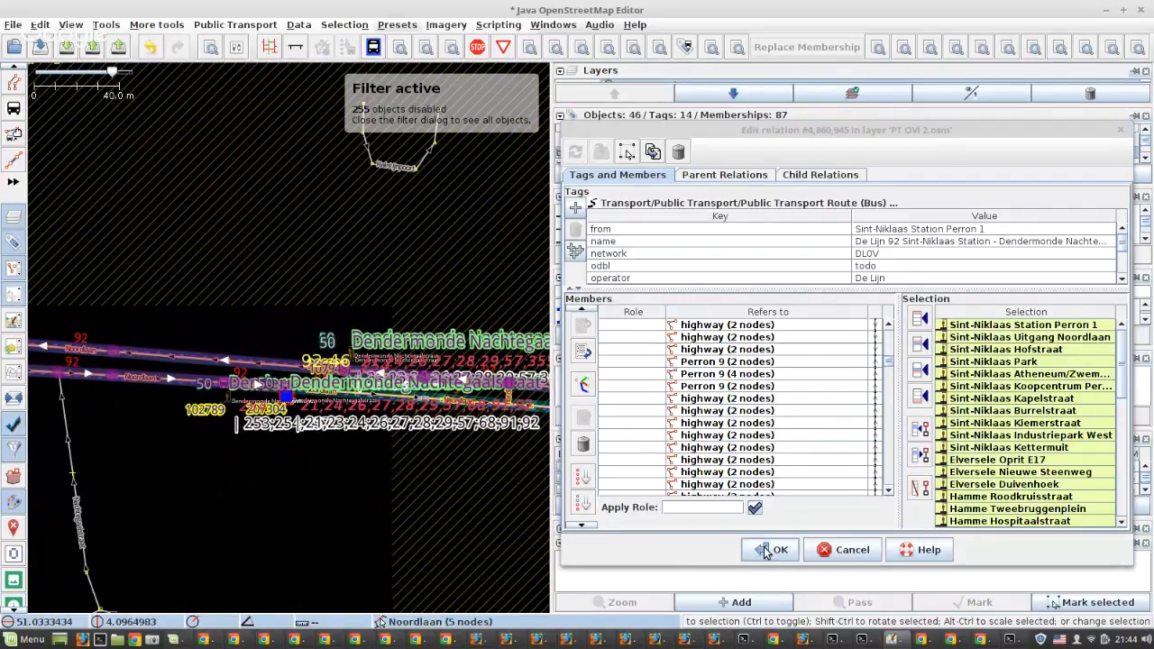
# Check the first road members once more, then accept the relation's changes and close its editor
pyautogui.scroll(-3, 817, 456)
pyautogui.scroll(-2, 816, 456)
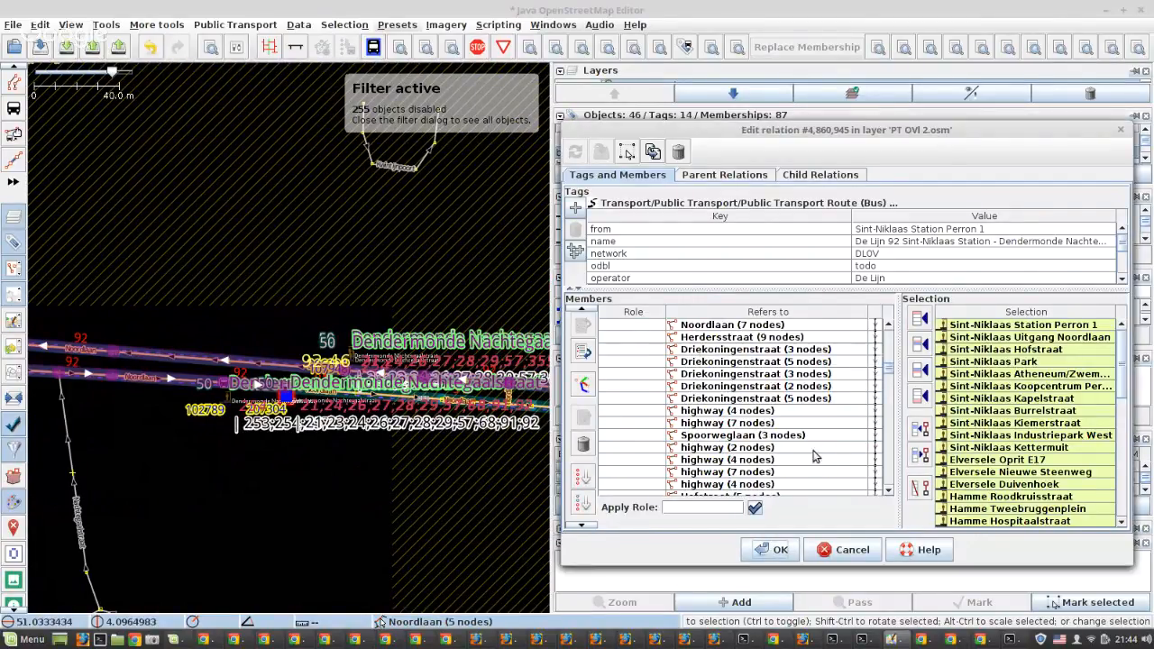
pyautogui.click(769, 550)
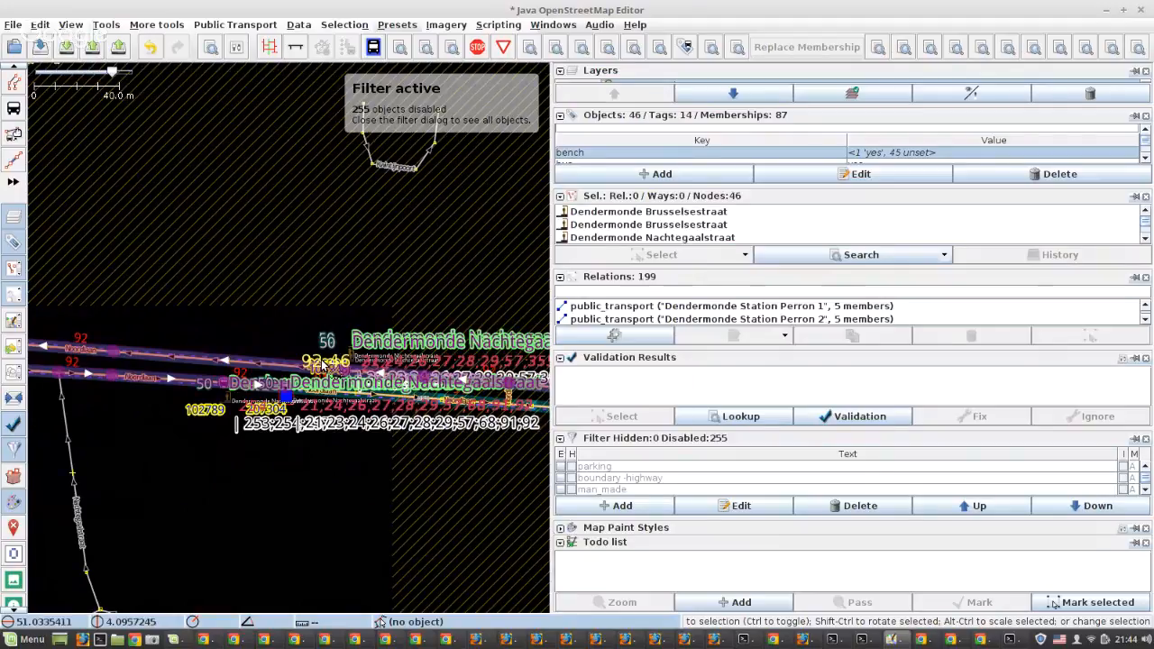
# Examine the route through Dendermonde between stops 92-46, 92-45, 92-40 and 92-44, down to 92-43
pyautogui.scroll(-5, 322, 363)
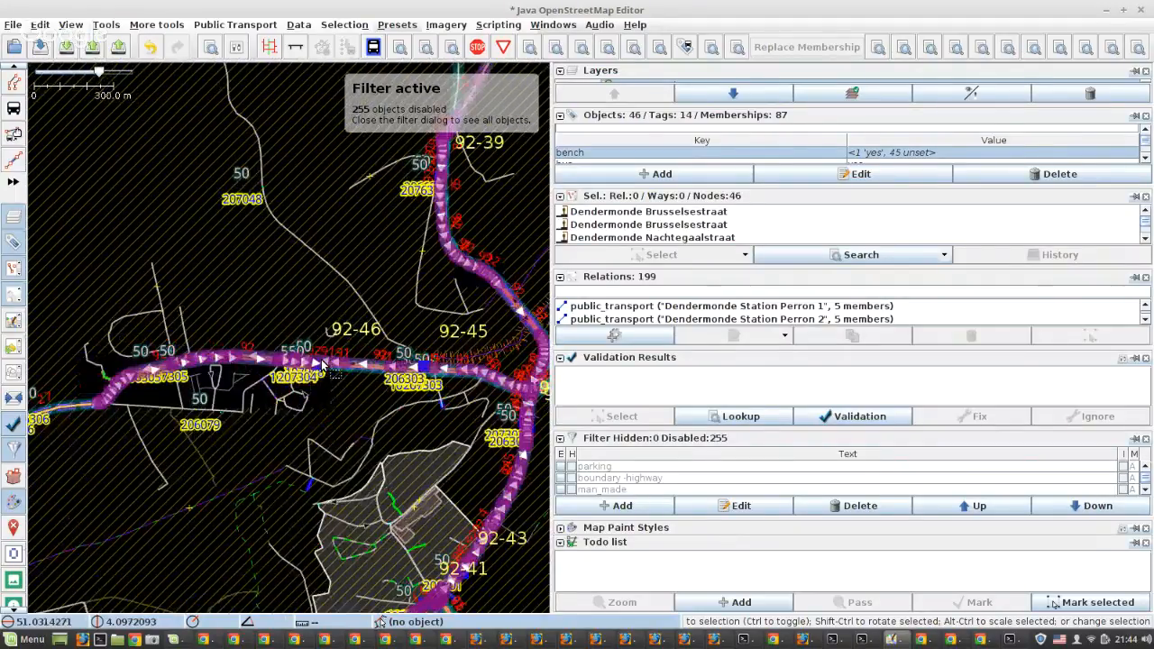
pyautogui.scroll(-2, 443, 355)
pyautogui.moveTo(452, 359); pyautogui.dragTo(325, 362)
pyautogui.scroll(4, 325, 362)
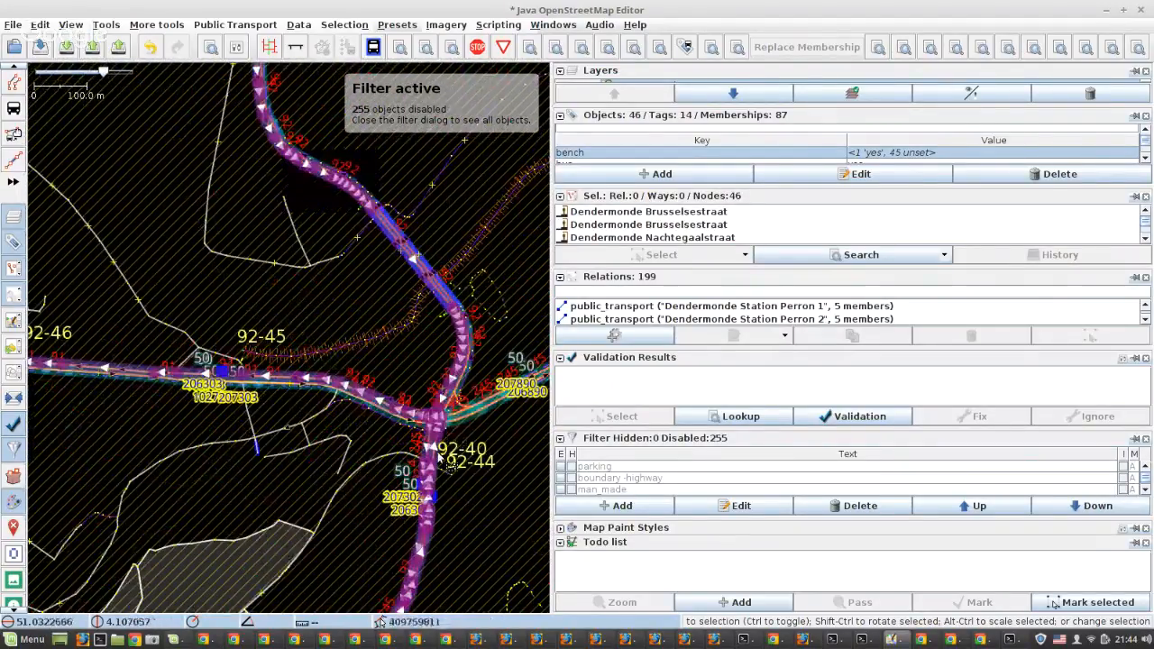
pyautogui.scroll(5, 440, 456)
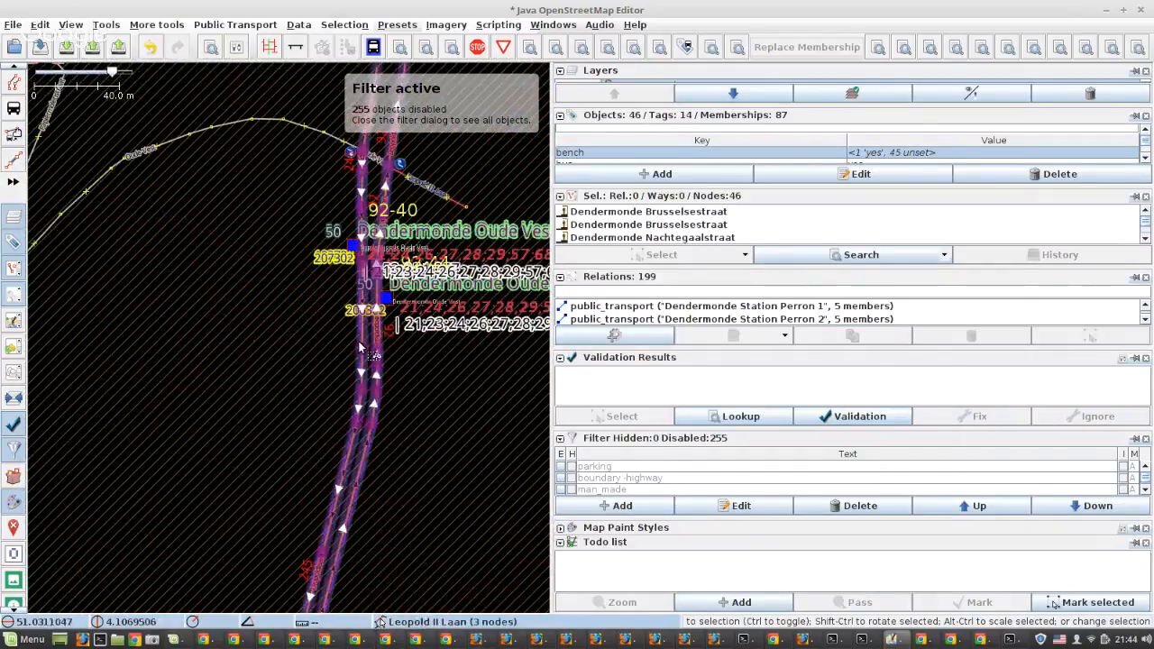
pyautogui.scroll(-4, 398, 219)
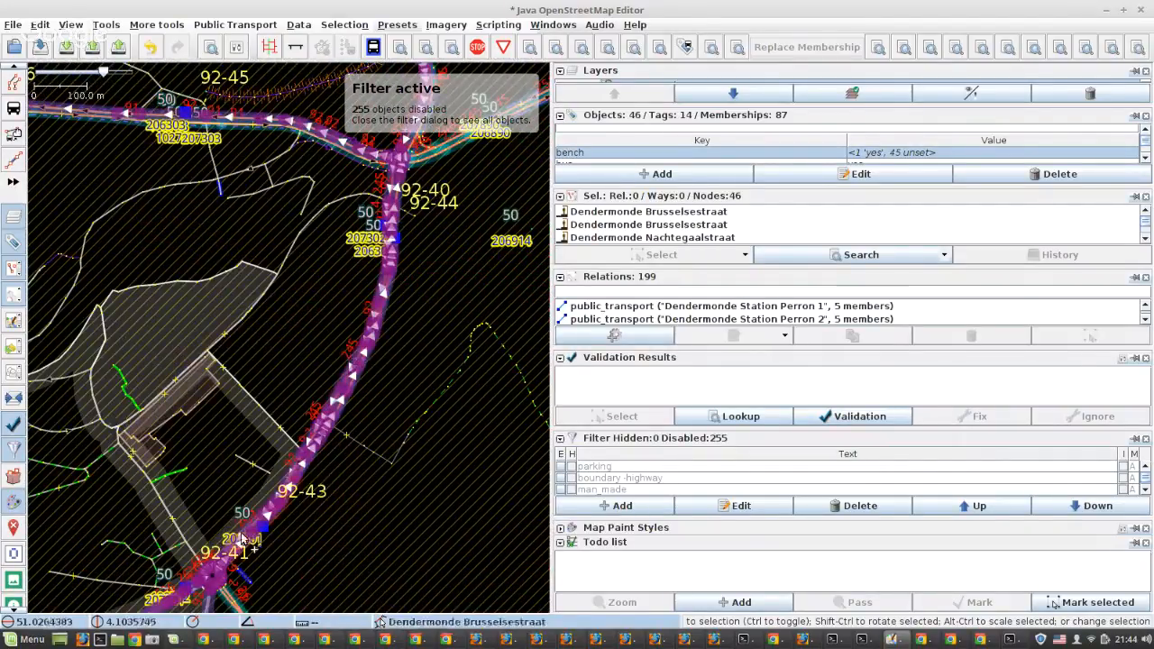
# Trace the route through the roundabout at stop 92-41 to the Dendermonde Station platforms around stop 92-42
pyautogui.scroll(2, 233, 543)
pyautogui.moveTo(246, 522); pyautogui.dragTo(364, 280)
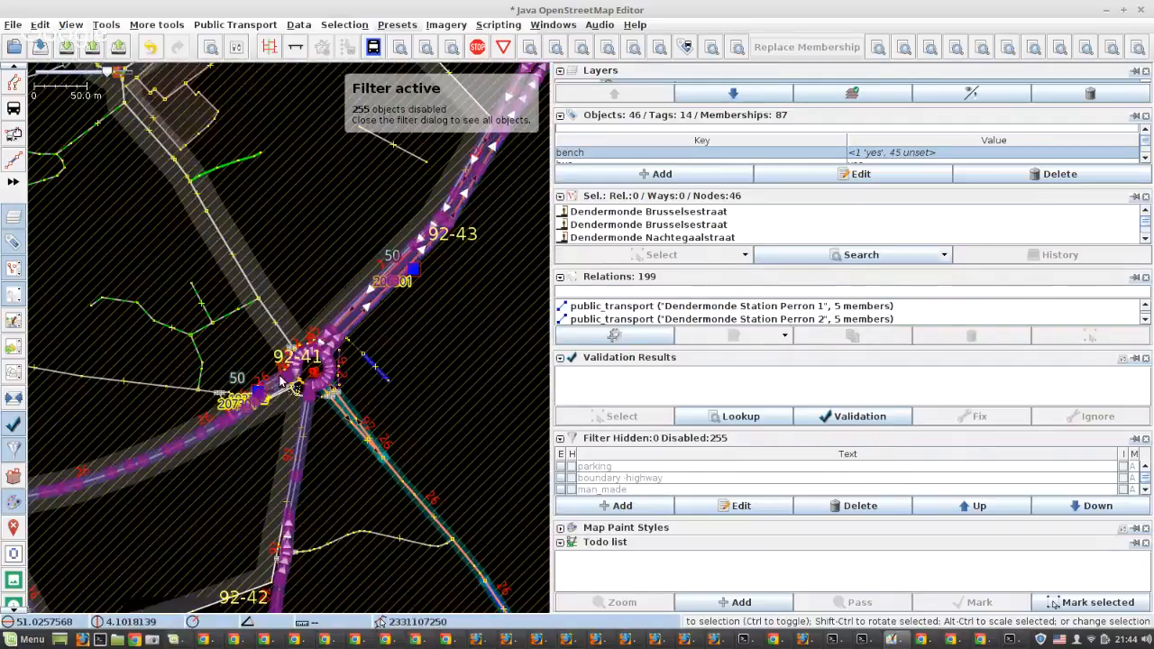
pyautogui.scroll(3, 281, 381)
pyautogui.scroll(-3, 355, 345)
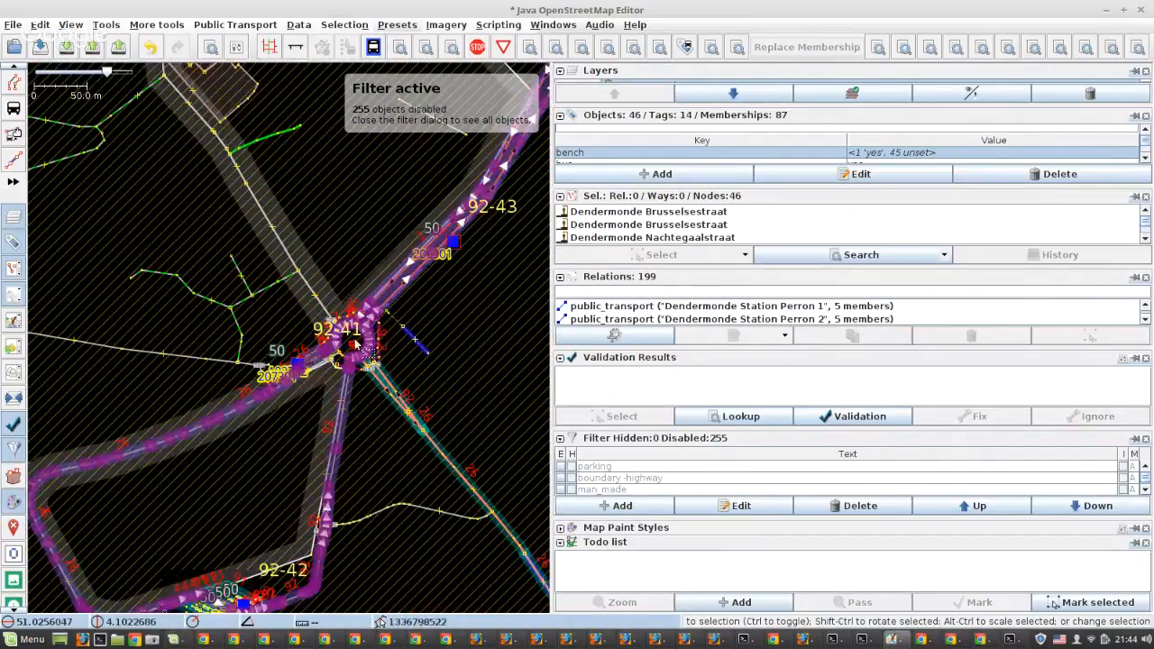
pyautogui.scroll(2, 248, 584)
pyautogui.moveTo(248, 585); pyautogui.dragTo(306, 359)
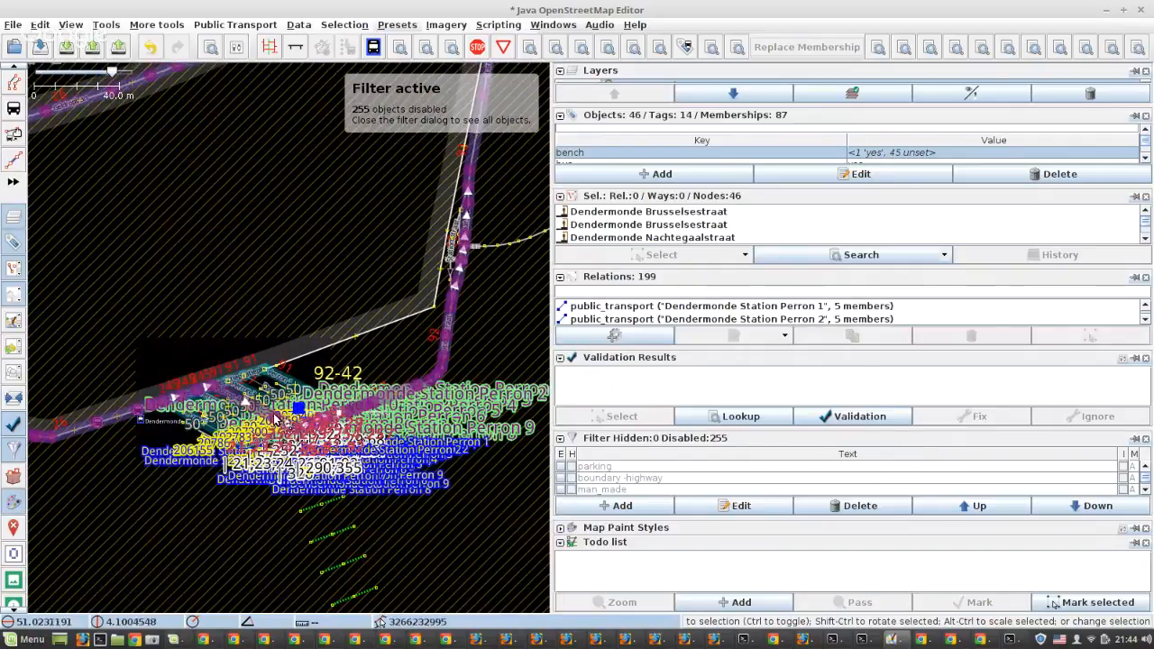
pyautogui.scroll(3, 274, 419)
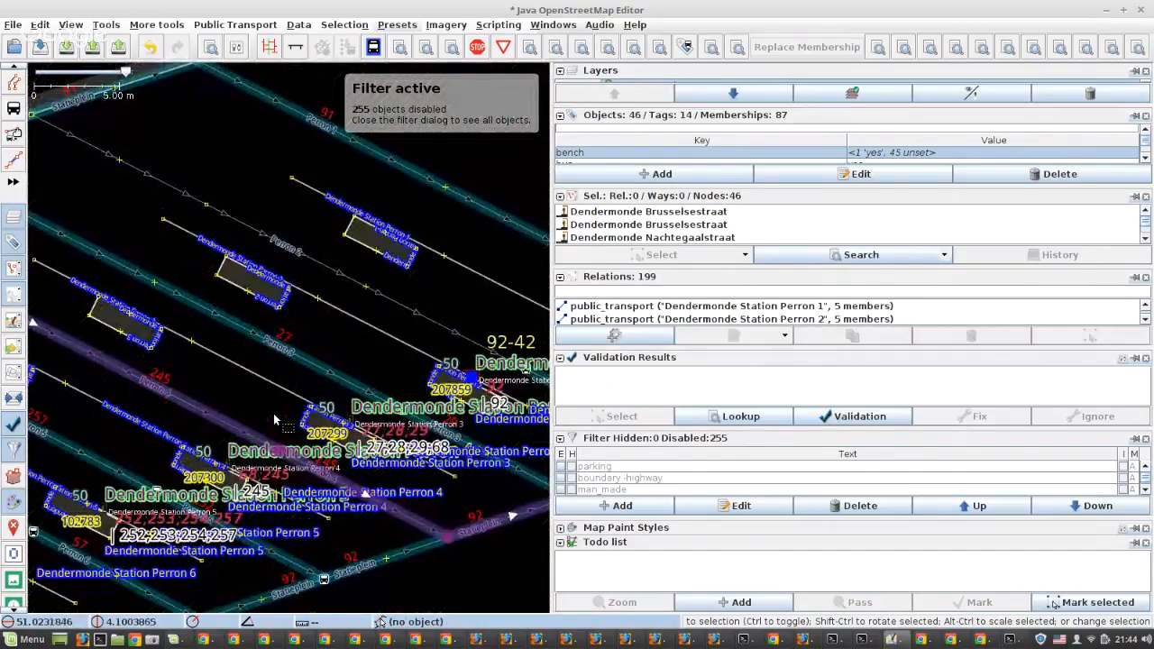
pyautogui.scroll(-1, 273, 413)
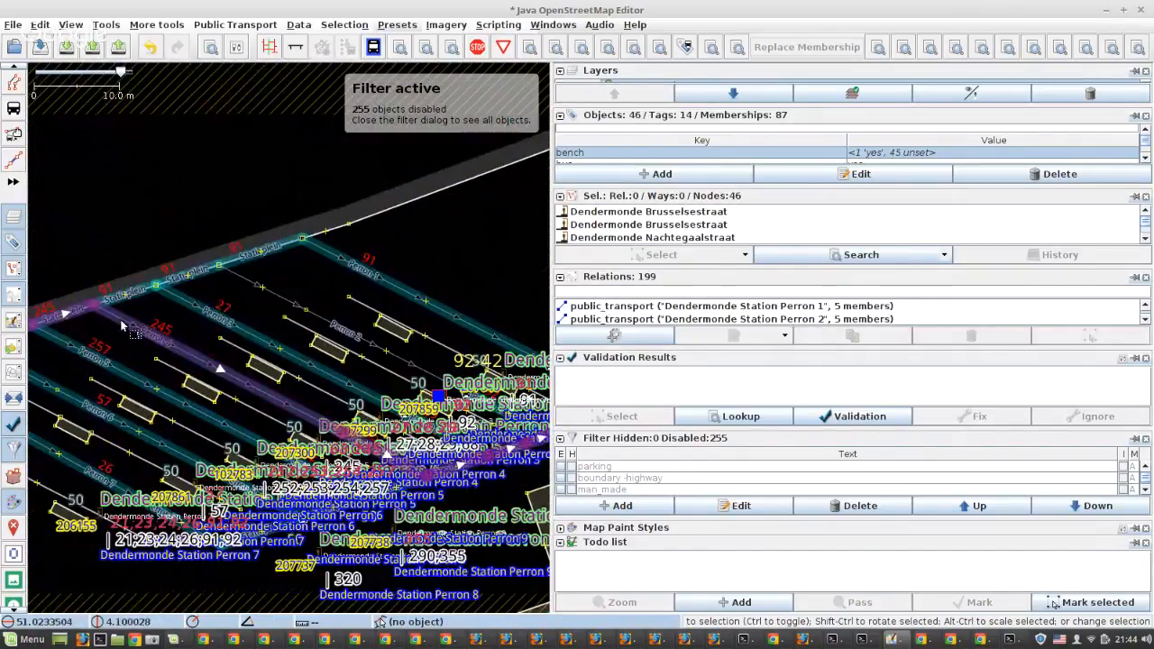
# Select both Perron 4 ways and the two Statieplein ways that follow them at Dendermonde Station
pyautogui.click(124, 329)
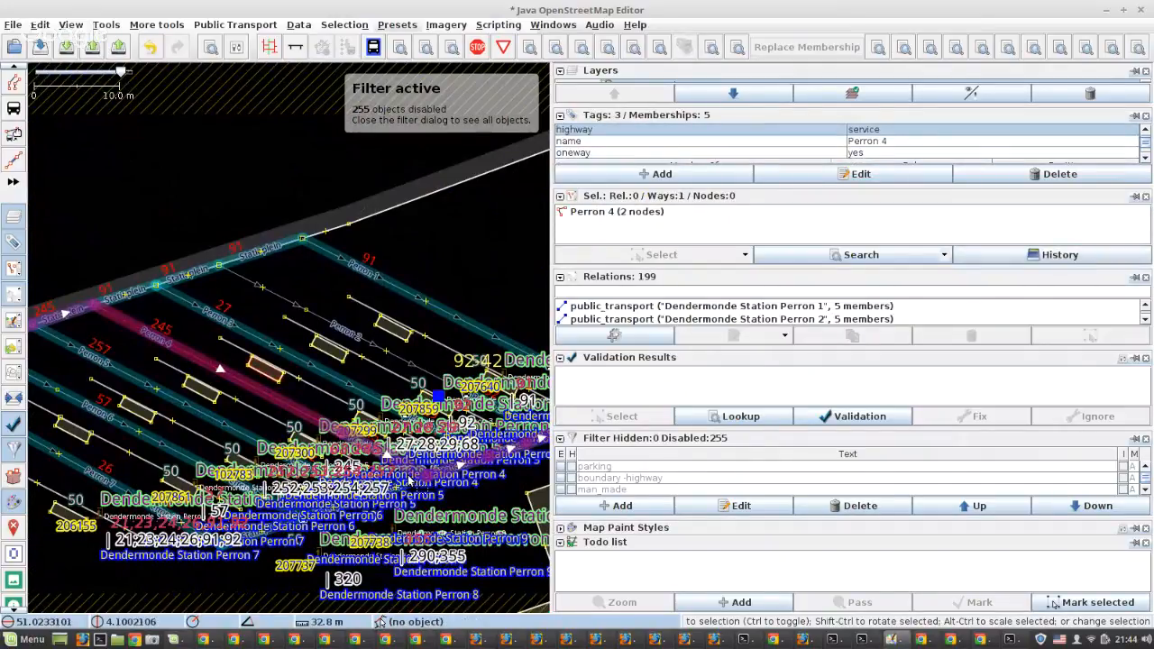
pyautogui.scroll(1, 410, 478)
pyautogui.keyDown('shift'); pyautogui.click(411, 470); pyautogui.keyUp('shift')
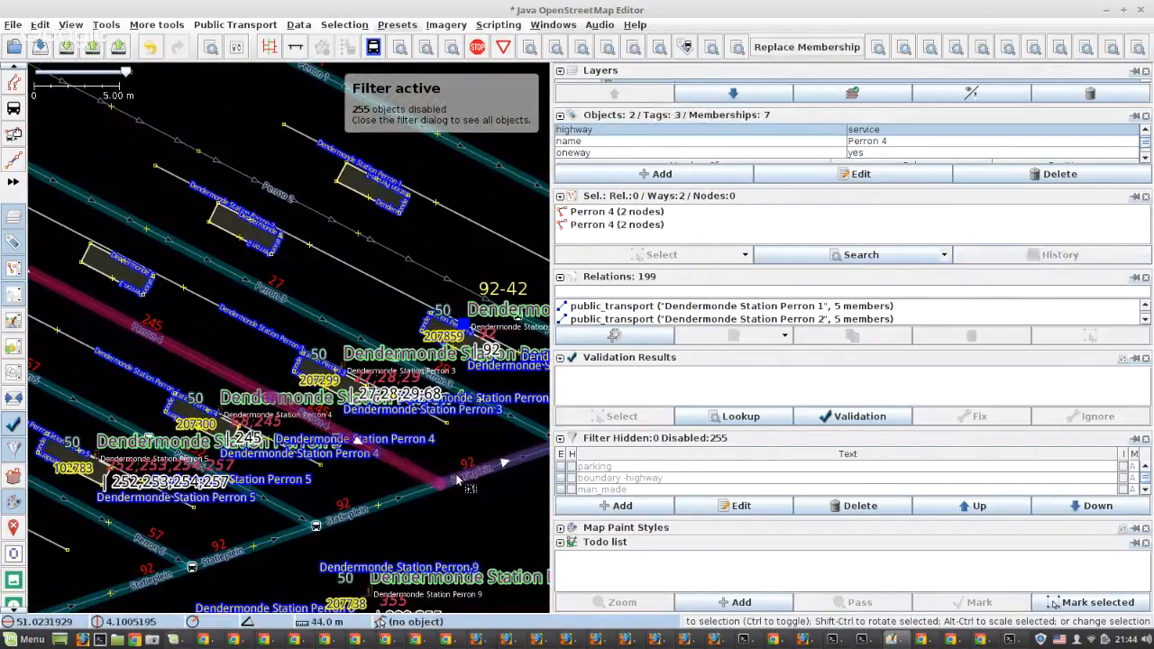
pyautogui.keyDown('shift'); pyautogui.click(475, 473); pyautogui.keyUp('shift')
pyautogui.moveTo(345, 450); pyautogui.dragTo(224, 468)
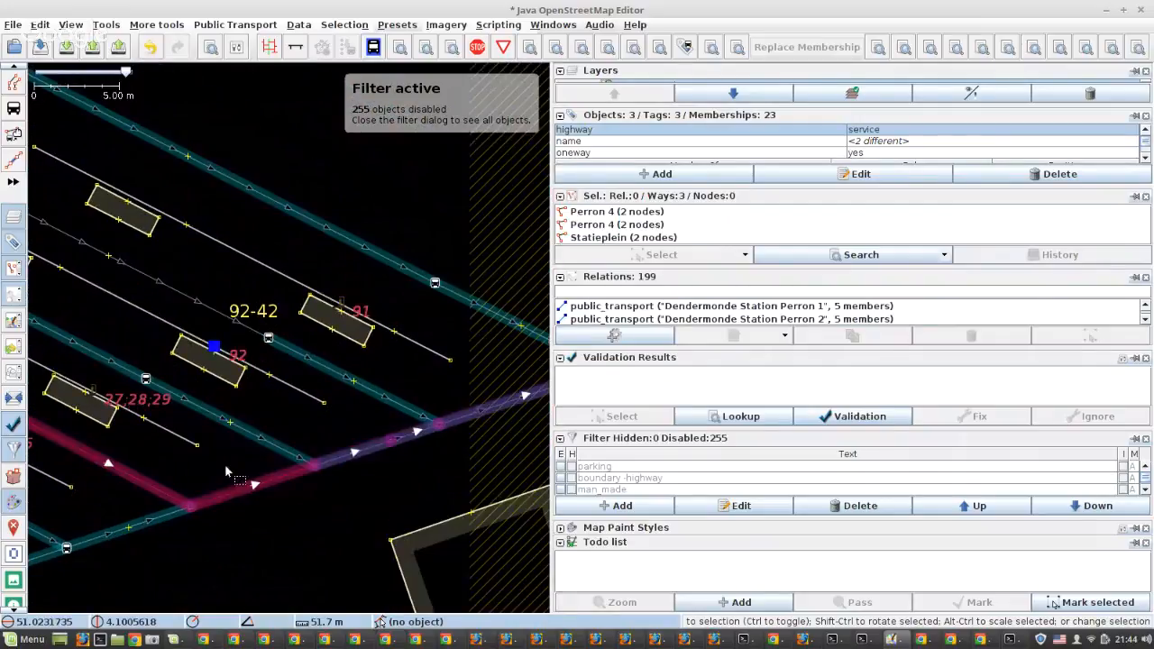
pyautogui.keyDown('shift'); pyautogui.click(322, 458); pyautogui.keyUp('shift')
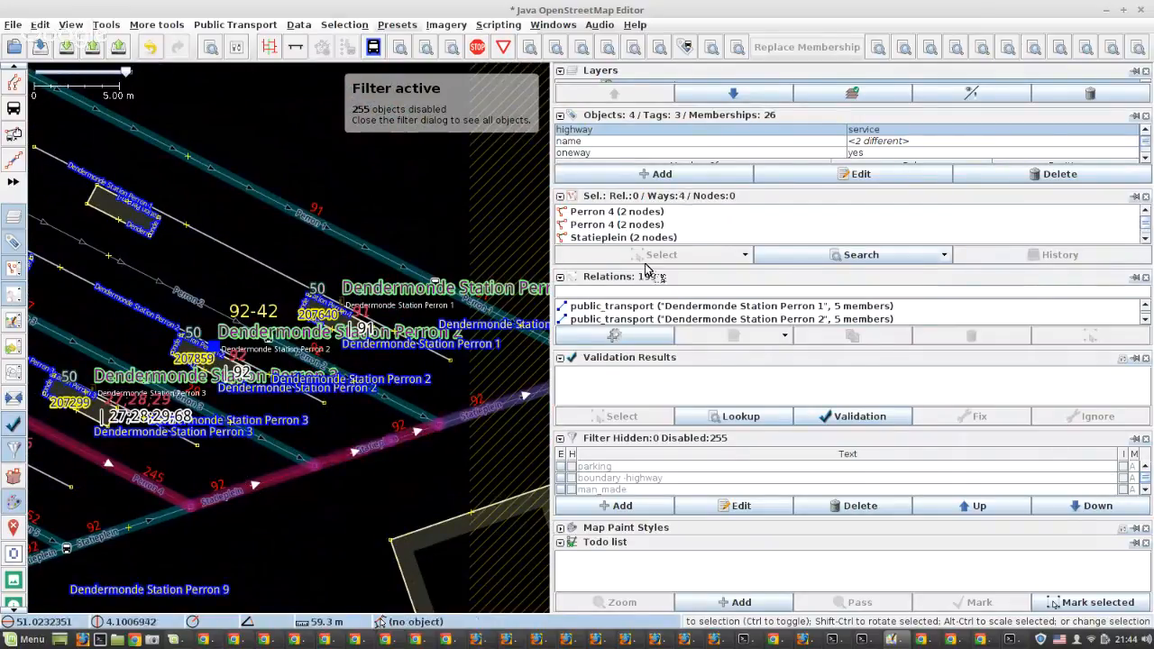
# Find the De Lijn 92 Sint-Niklaas Station - Dendermonde Nachtegaalstraat route among the selected ways' memberships, enlarging the membership list
pyautogui.scroll(-5, 699, 151)
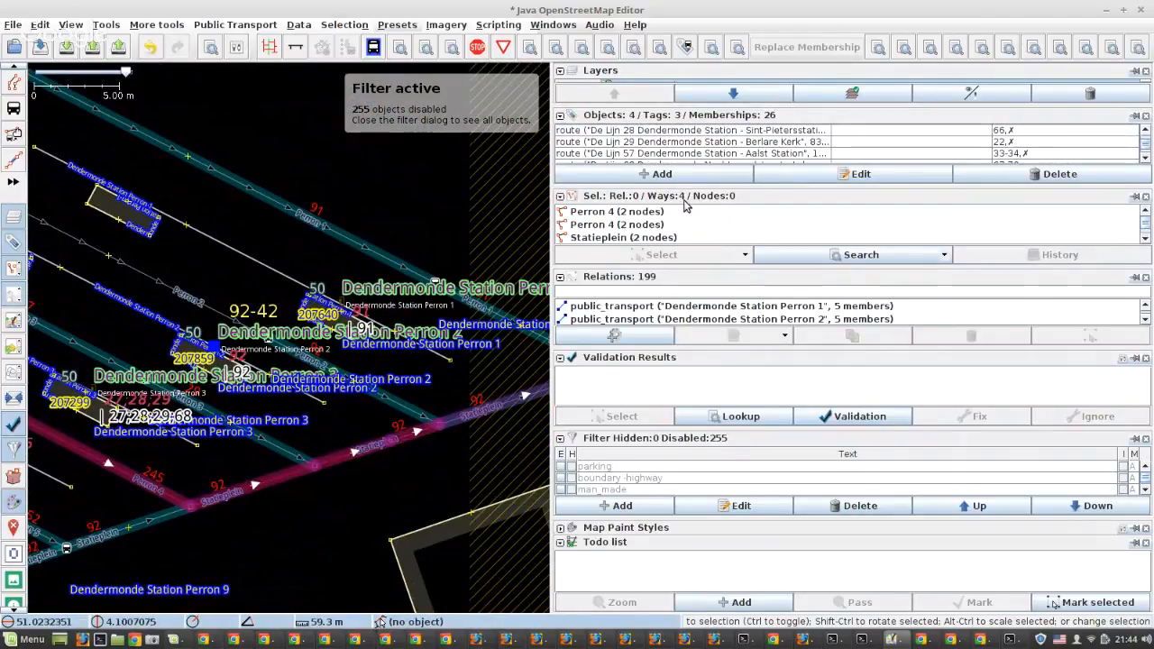
pyautogui.scroll(-4, 672, 160)
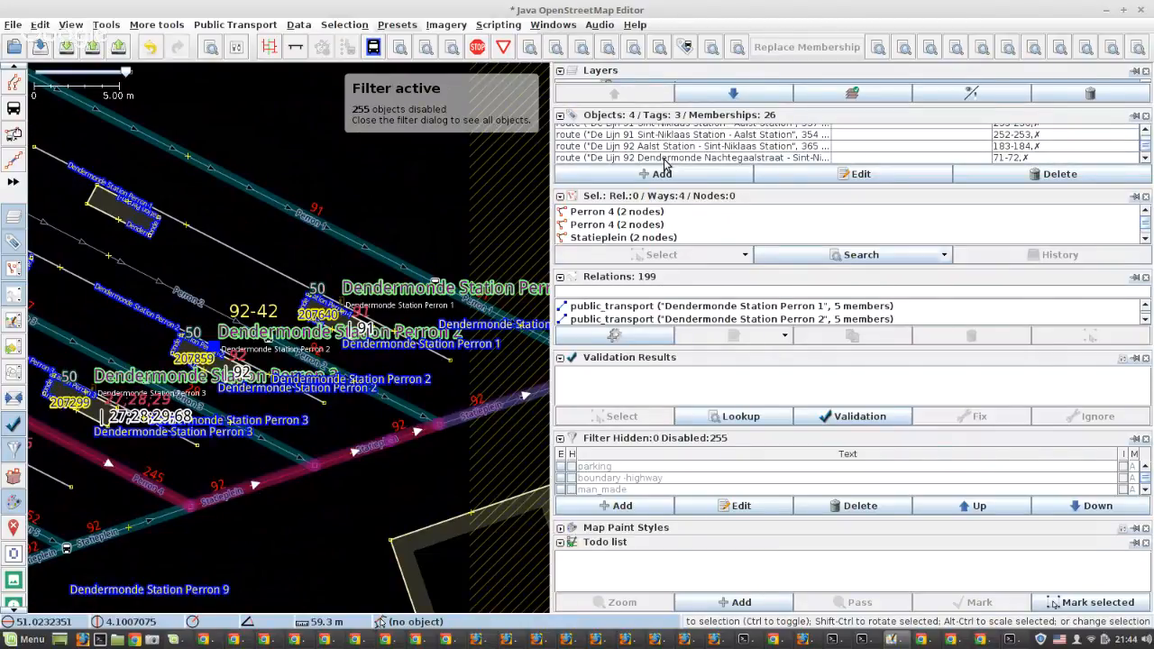
pyautogui.click(665, 159)
pyautogui.scroll(-1, 676, 153)
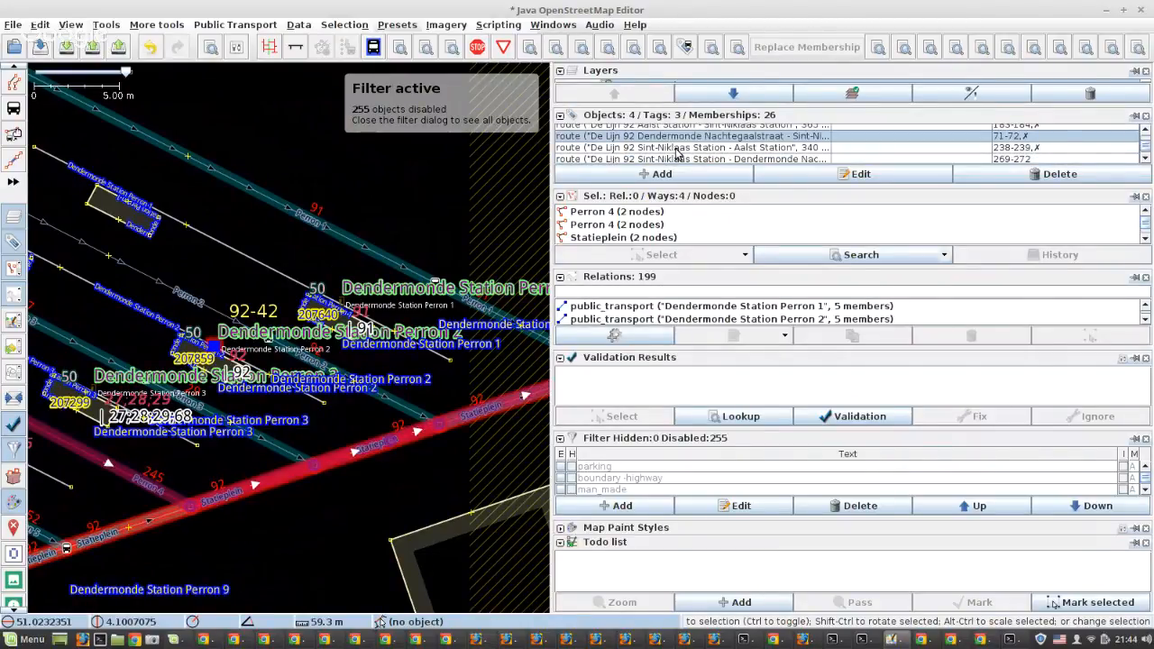
pyautogui.scroll(1, 1035, 148)
pyautogui.scroll(-1, 1035, 148)
pyautogui.moveTo(693, 190); pyautogui.dragTo(693, 244)
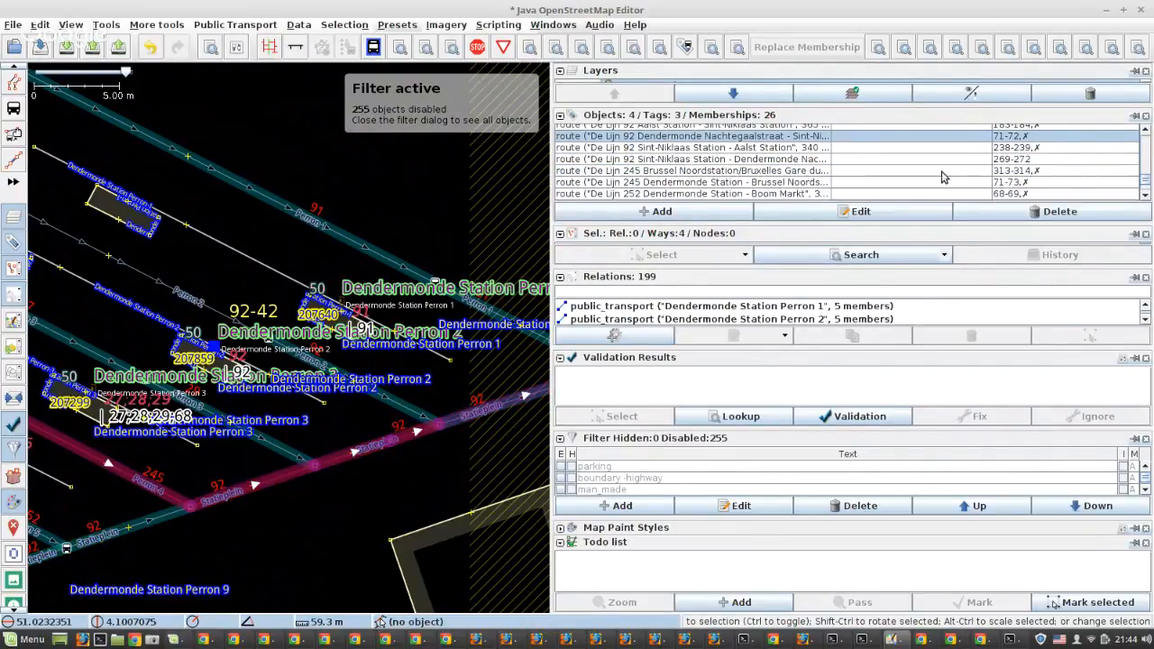
pyautogui.click(1041, 160)
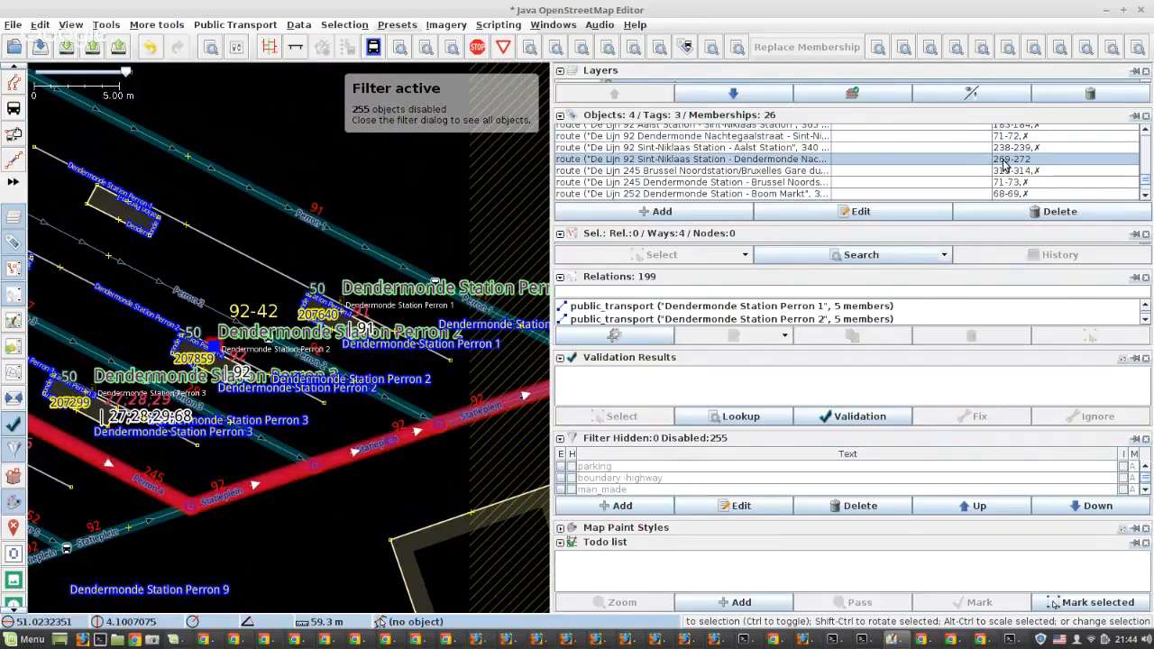
# Open that route relation for editing and remove the selected Perron 4 and Statieplein ways from its members
pyautogui.click(861, 211)
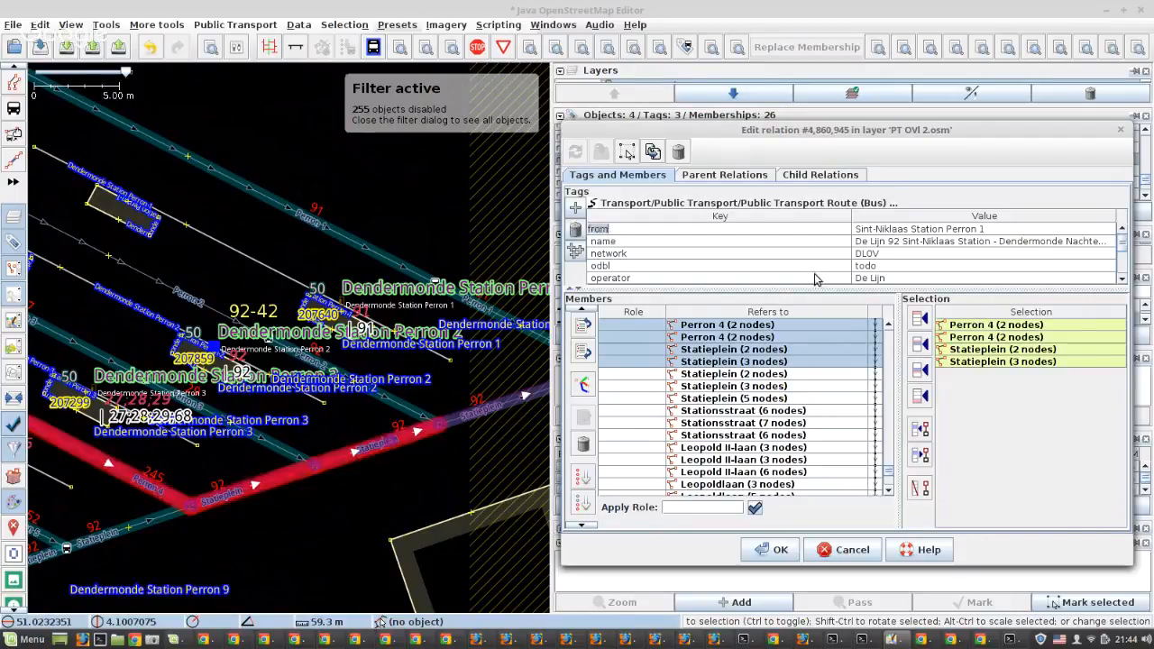
pyautogui.scroll(1, 764, 428)
pyautogui.click(584, 444)
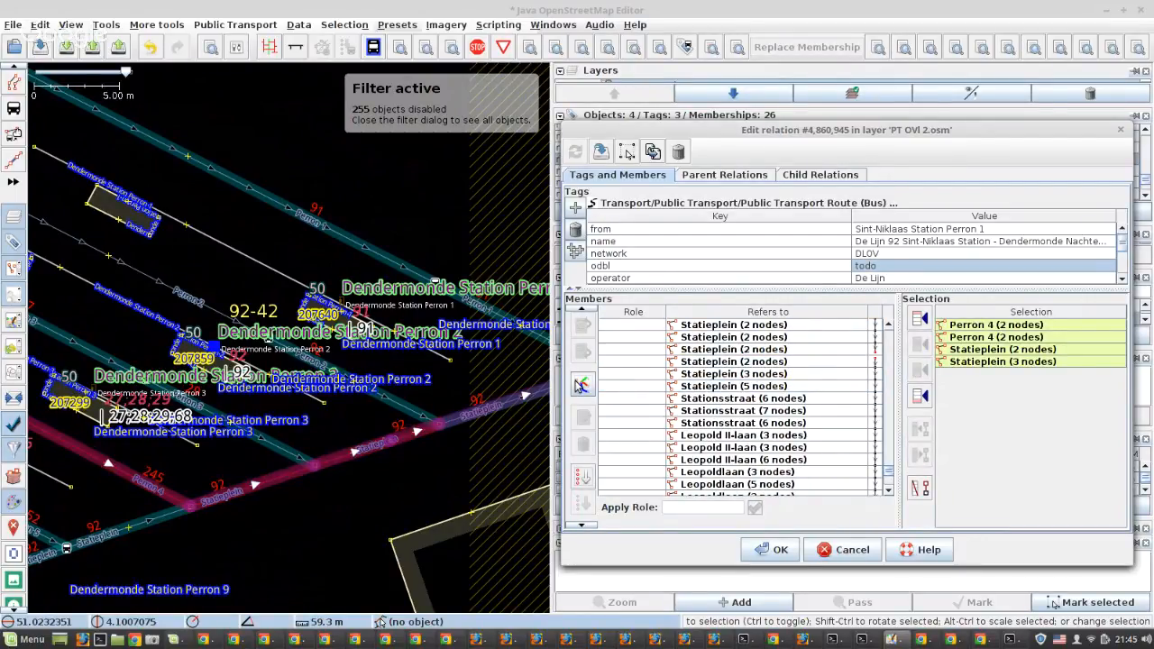
# Start the routing helper on the gap at Dendermonde Station and continue the route along Statieplein past Perron 4 and Perron 3
pyautogui.click(583, 384)
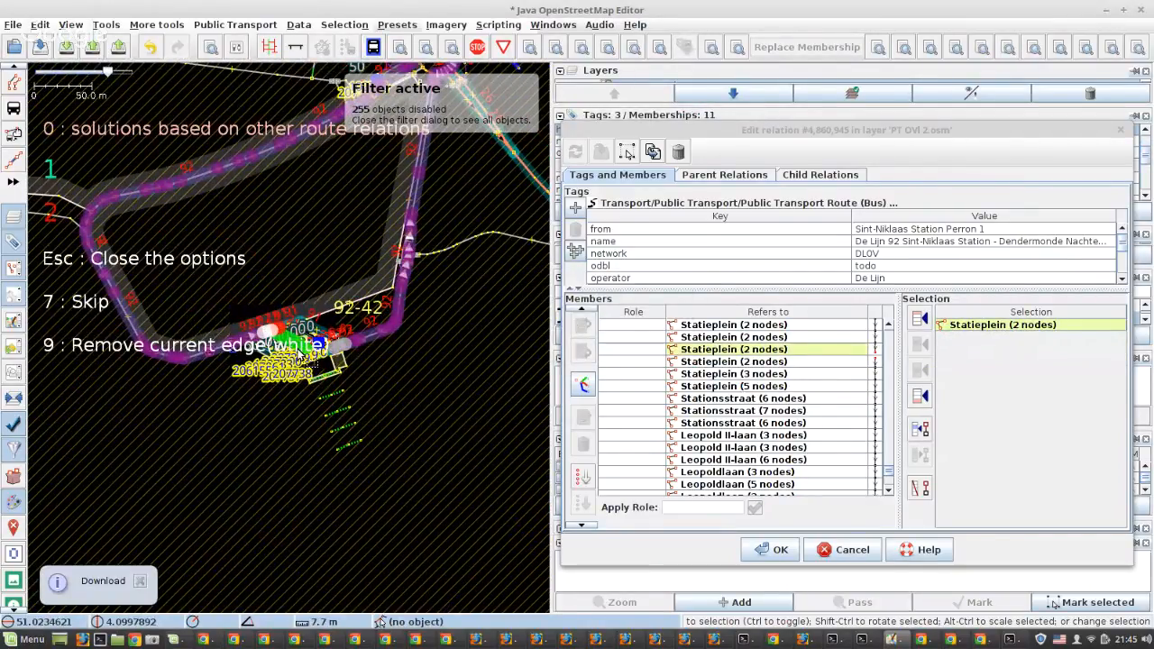
pyautogui.scroll(4, 262, 321)
pyautogui.scroll(2, 359, 370)
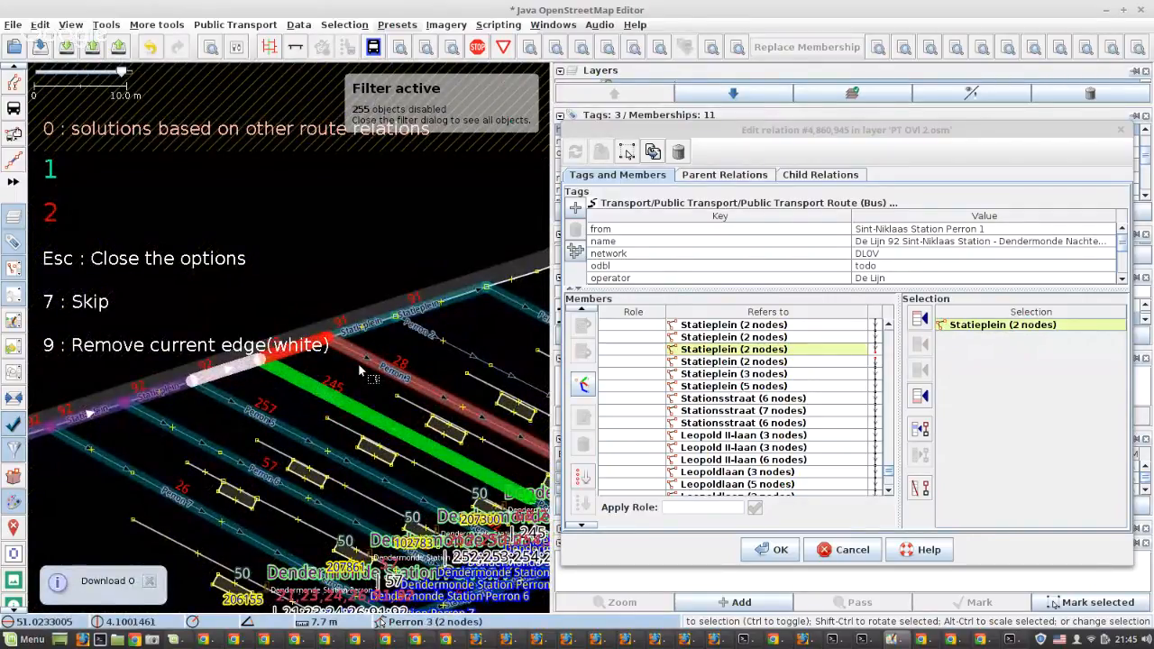
pyautogui.press('2')
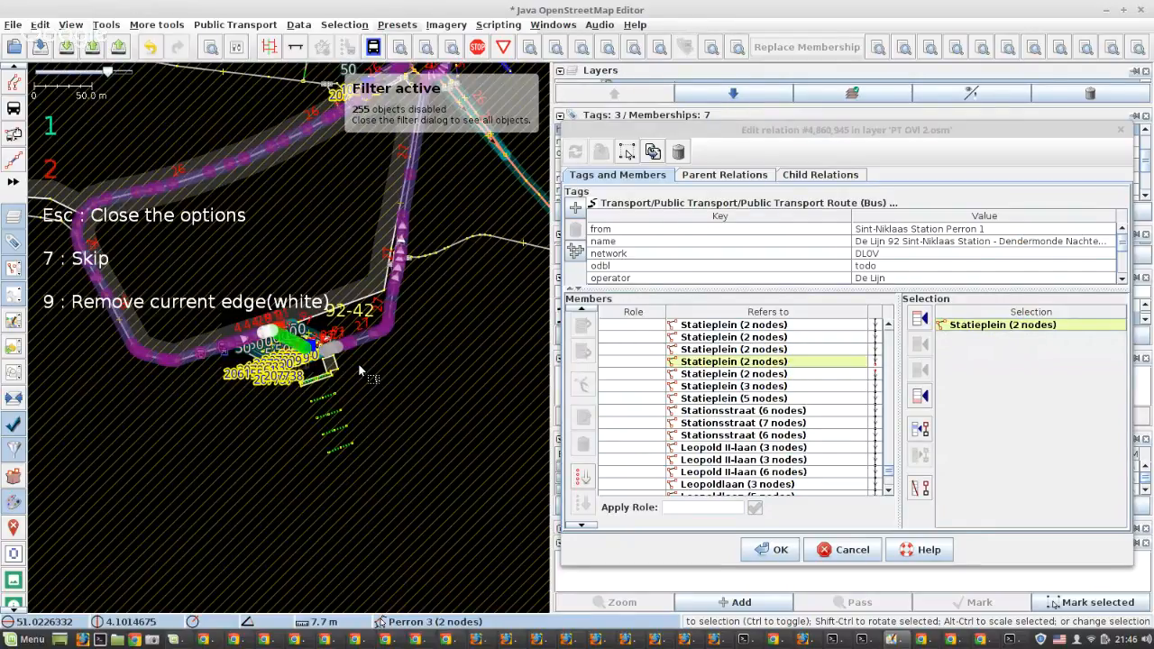
pyautogui.press('2')
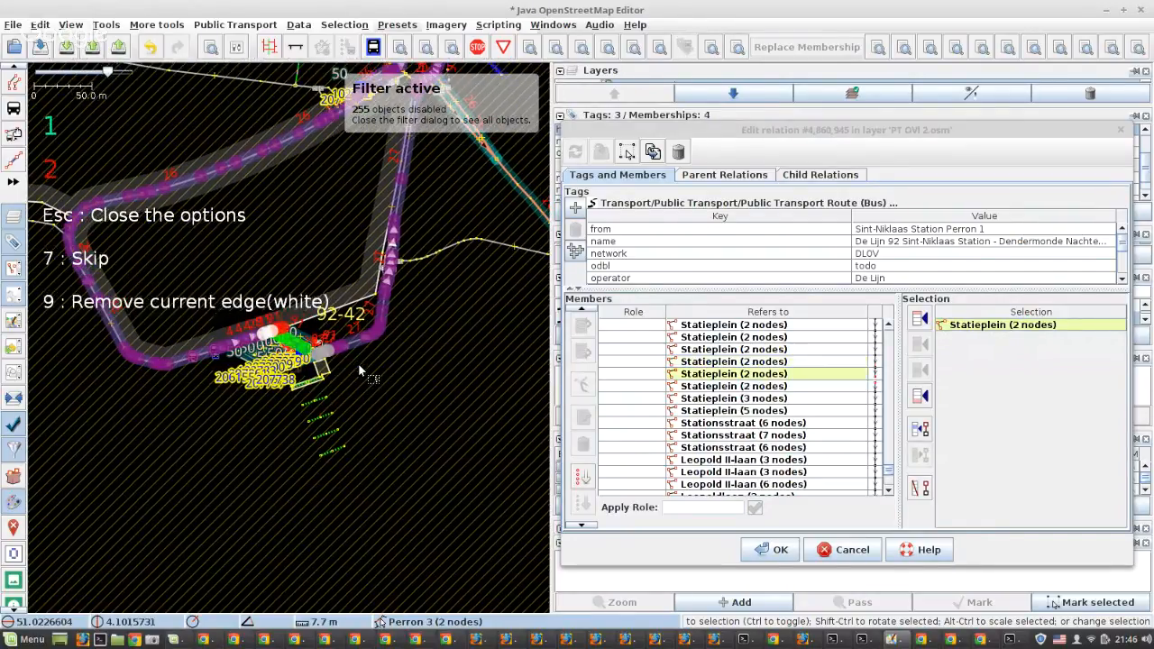
# Route the bus through both Perron 2 ways past stop 92-42 to close the gap back to Statieplein
pyautogui.scroll(2, 304, 370)
pyautogui.scroll(2, 307, 375)
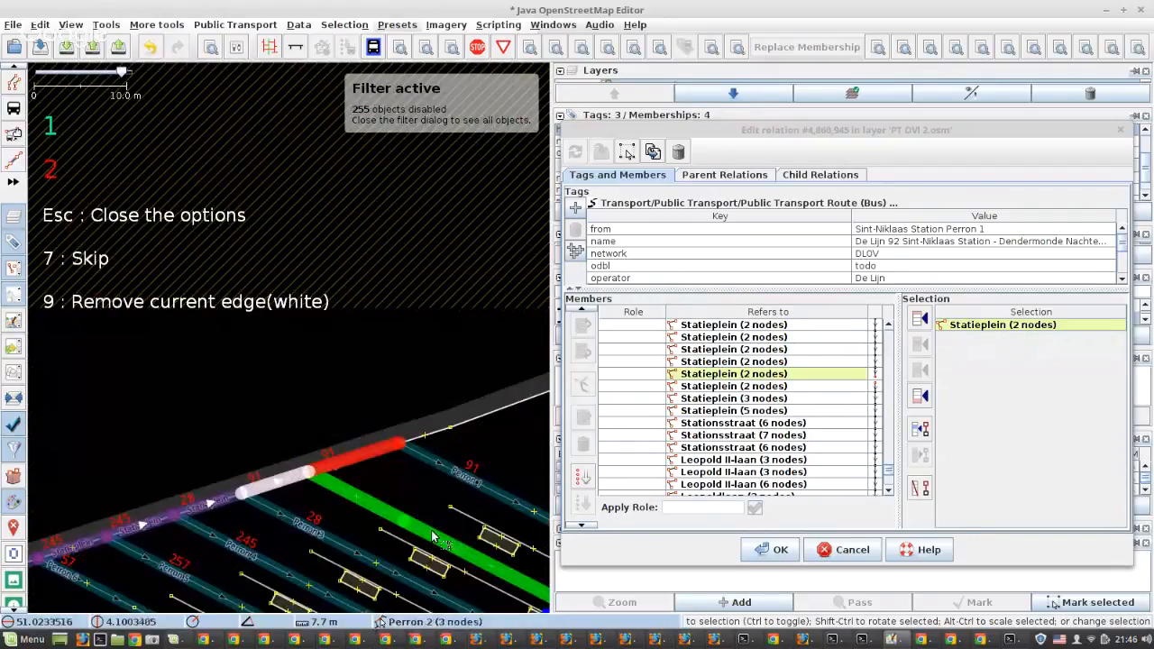
pyautogui.scroll(2, 190, 389)
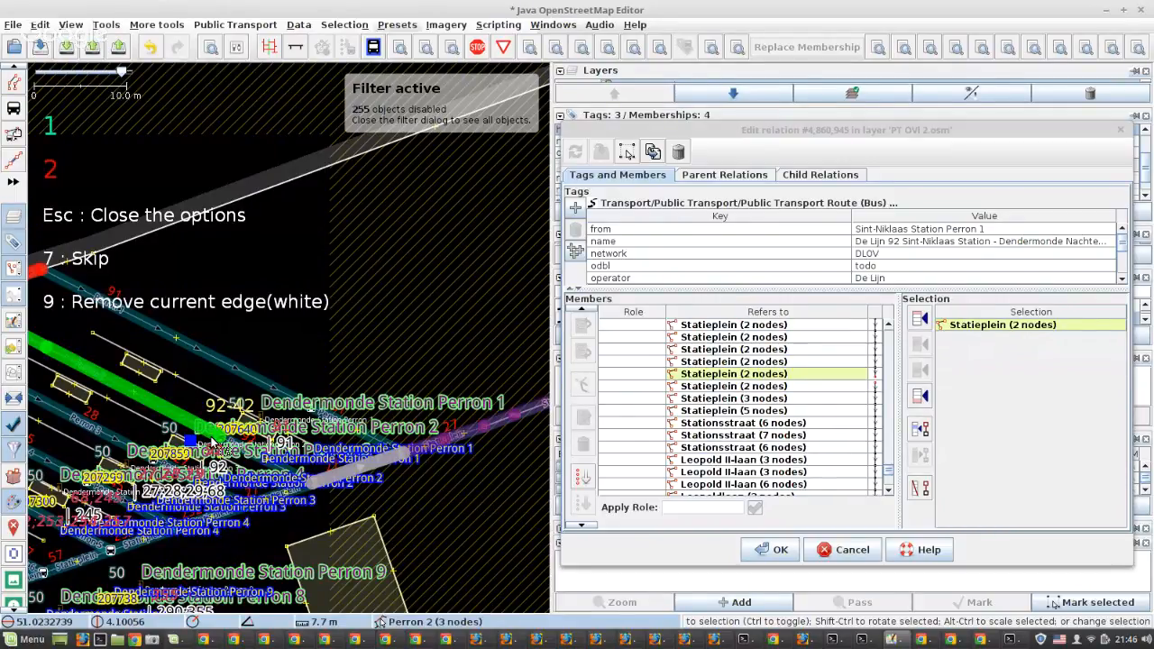
pyautogui.press('1')
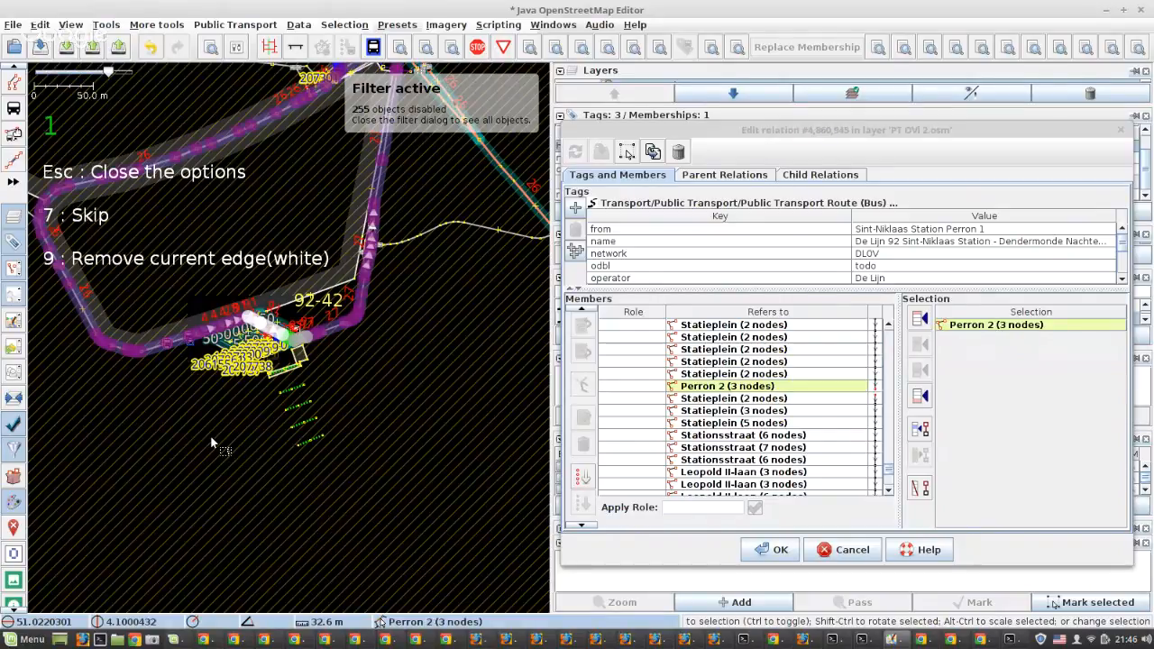
pyautogui.press('1')
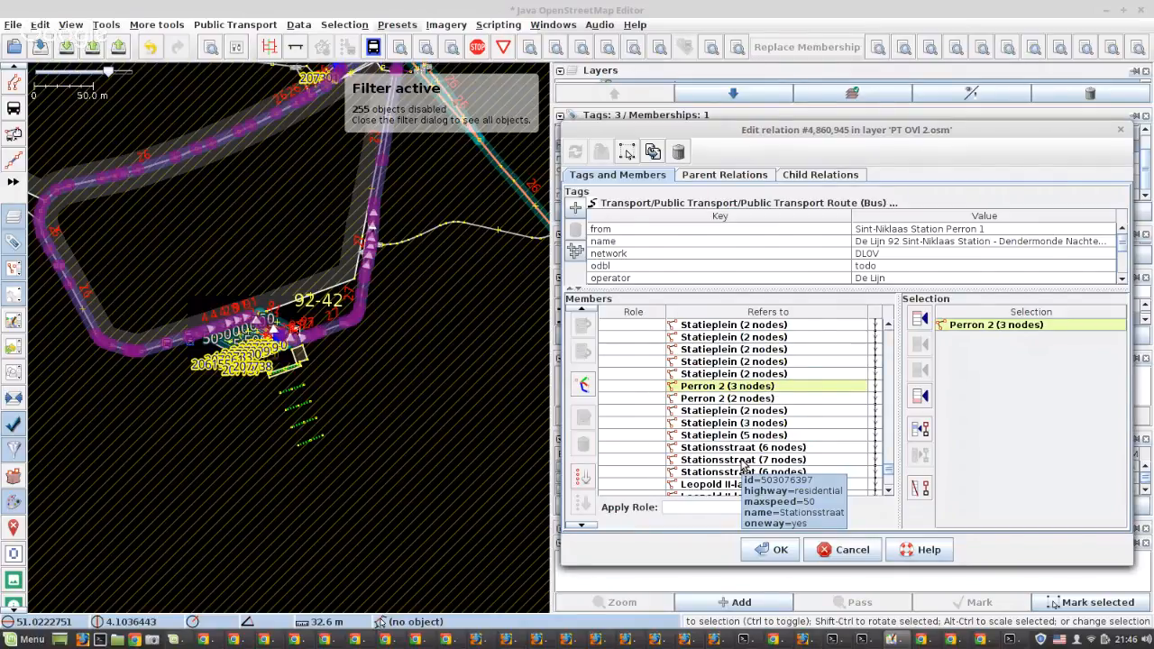
# Check the new Perron 2 routing on the map and review the relation's member list for remaining gaps
pyautogui.scroll(-3, 741, 463)
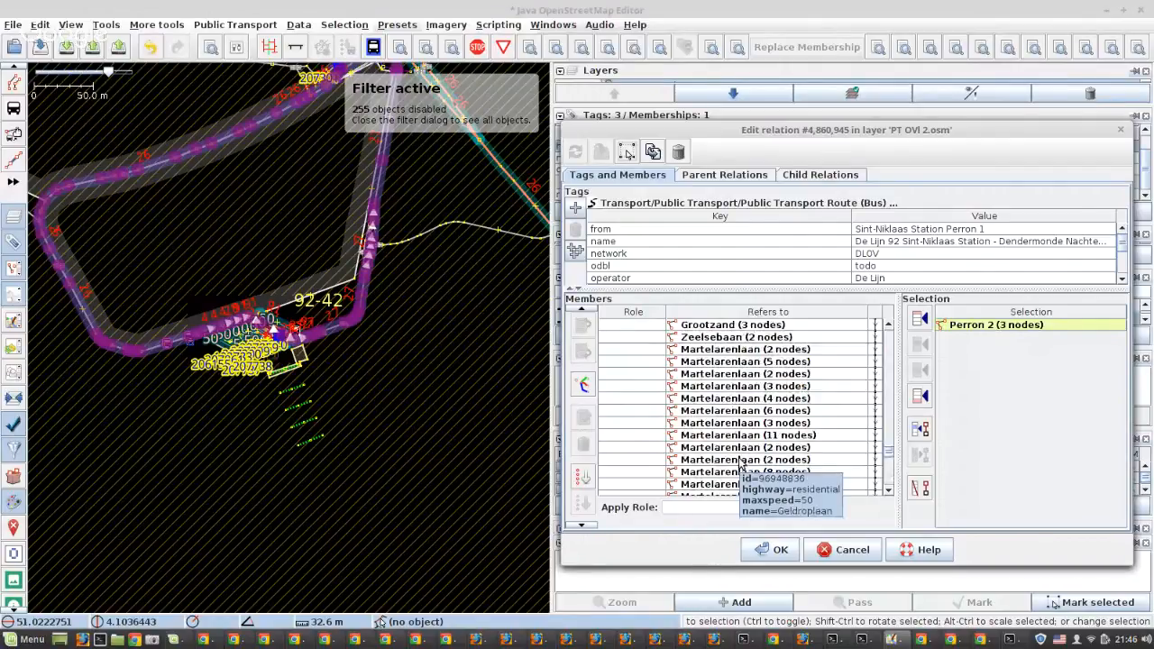
pyautogui.scroll(4, 272, 336)
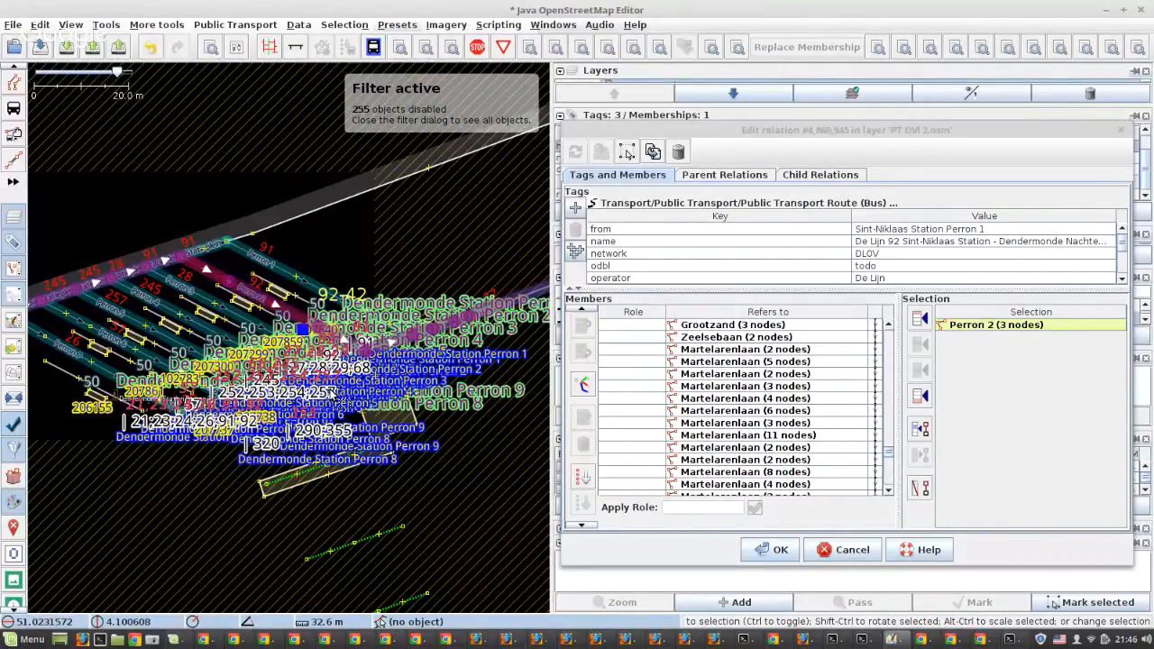
pyautogui.scroll(3, 306, 370)
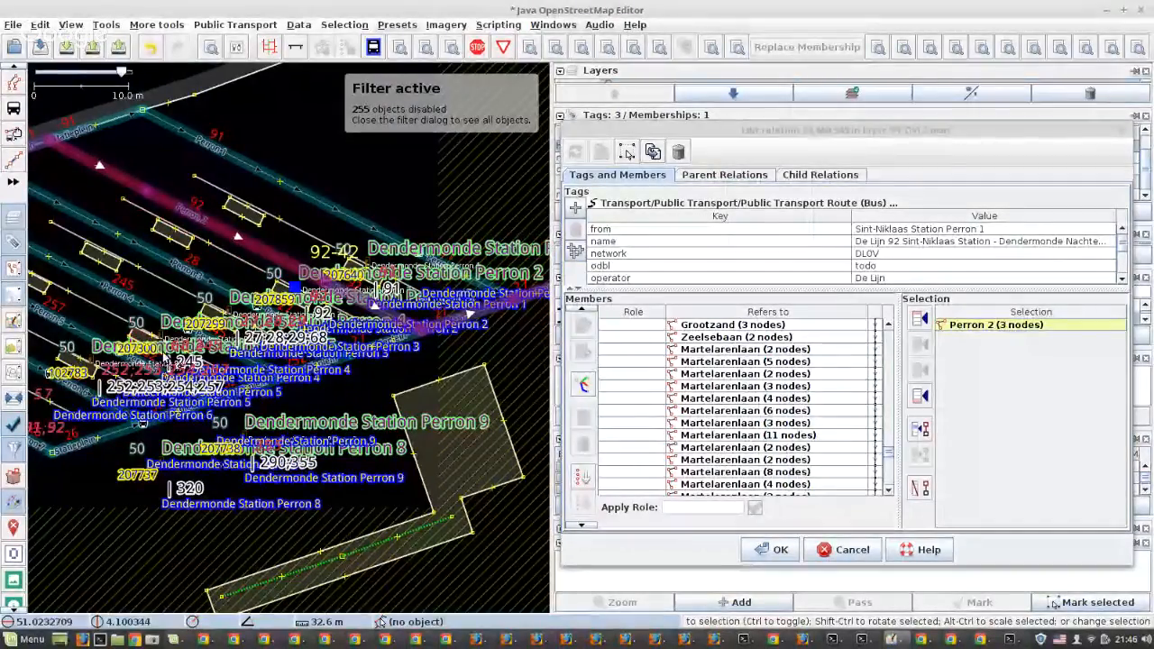
pyautogui.scroll(10, 830, 422)
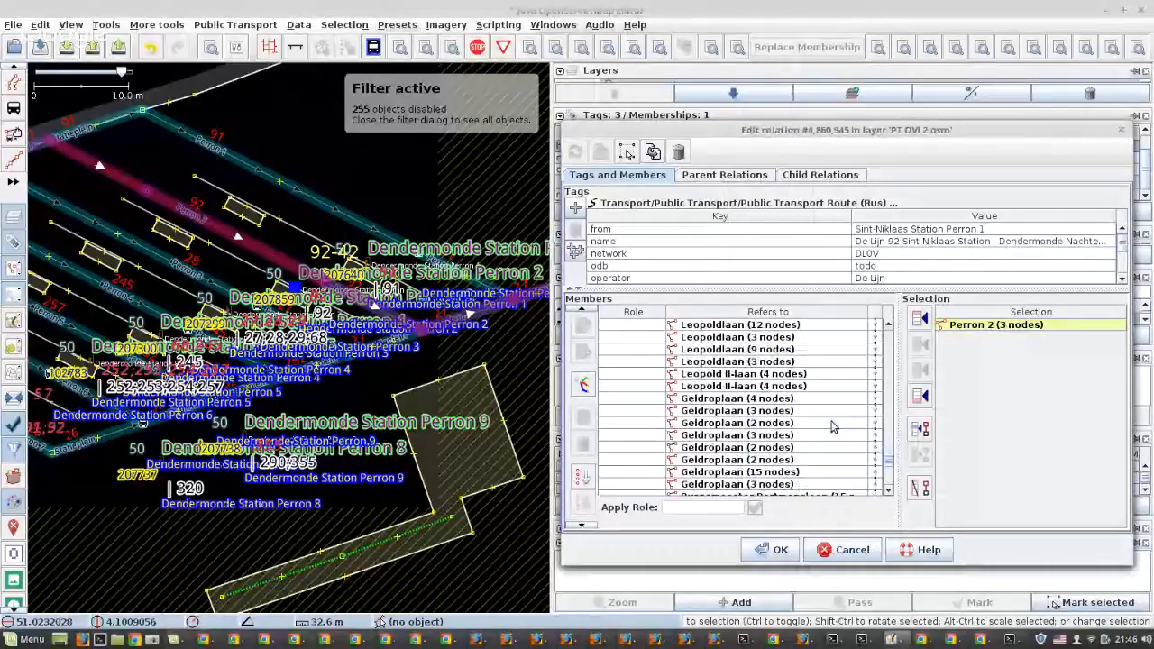
pyautogui.scroll(-15, 830, 422)
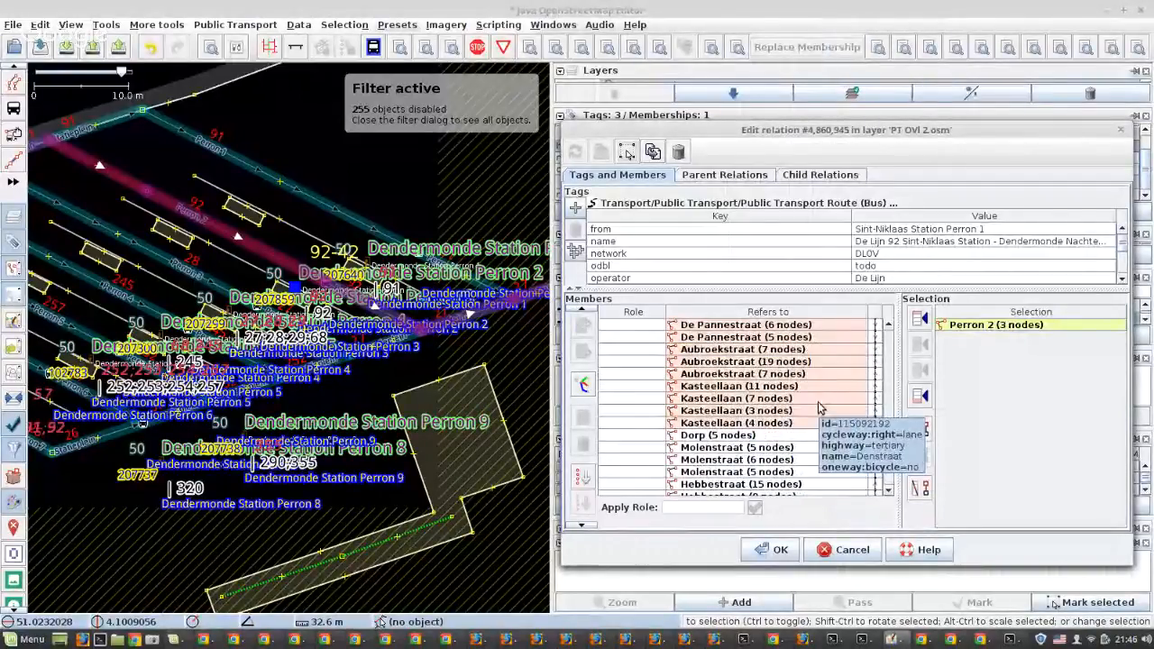
pyautogui.scroll(-15, 818, 408)
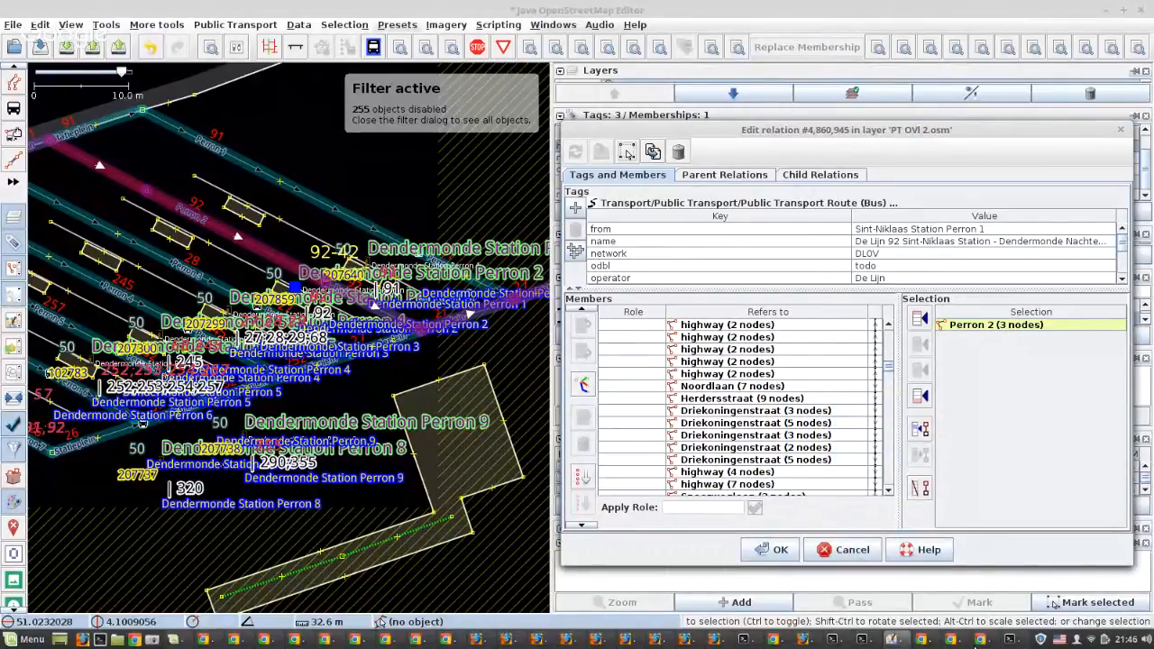
pyautogui.moveTo(956, 640)
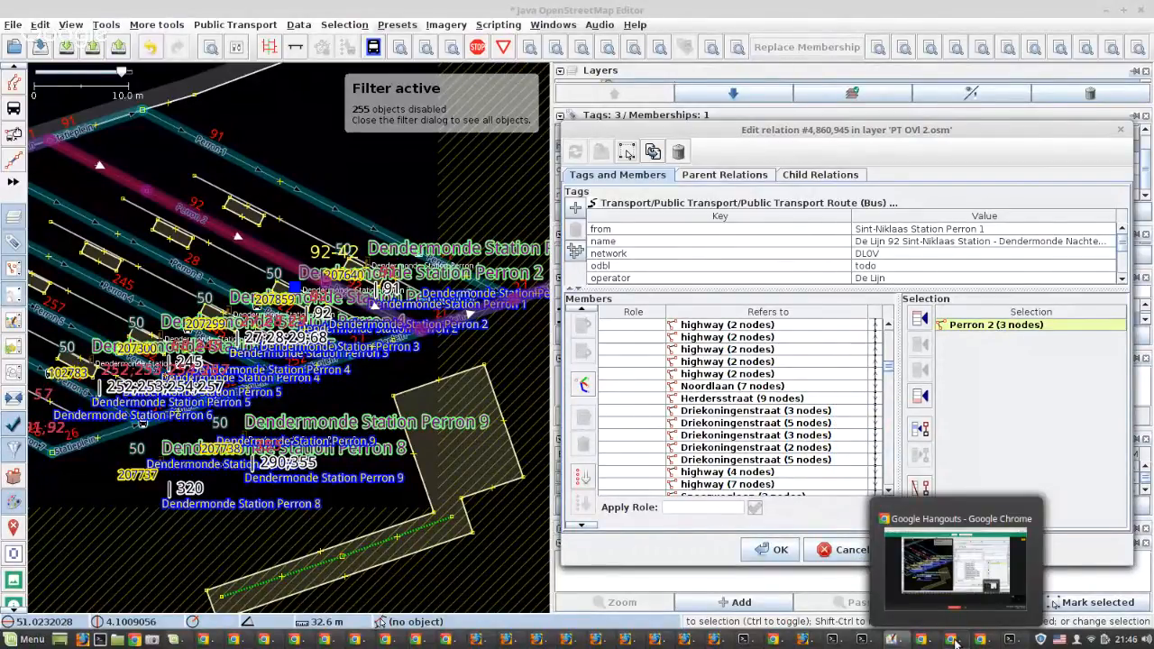